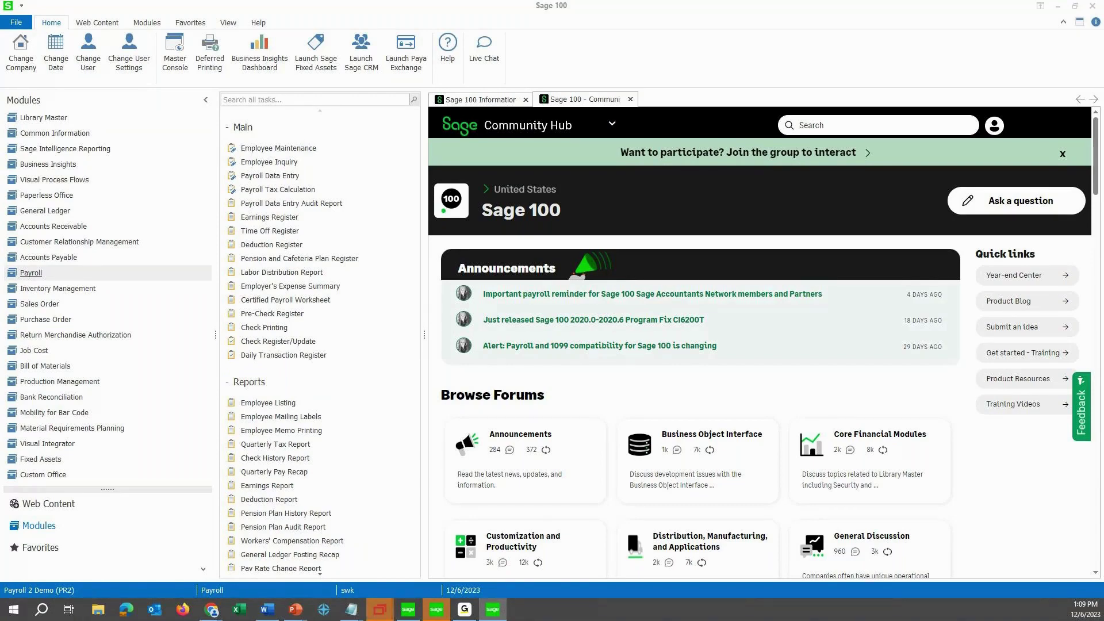
Install the pending payroll tax update and acknowledge the installation-complete message.
left_click_drag(366, 182, 373, 193)
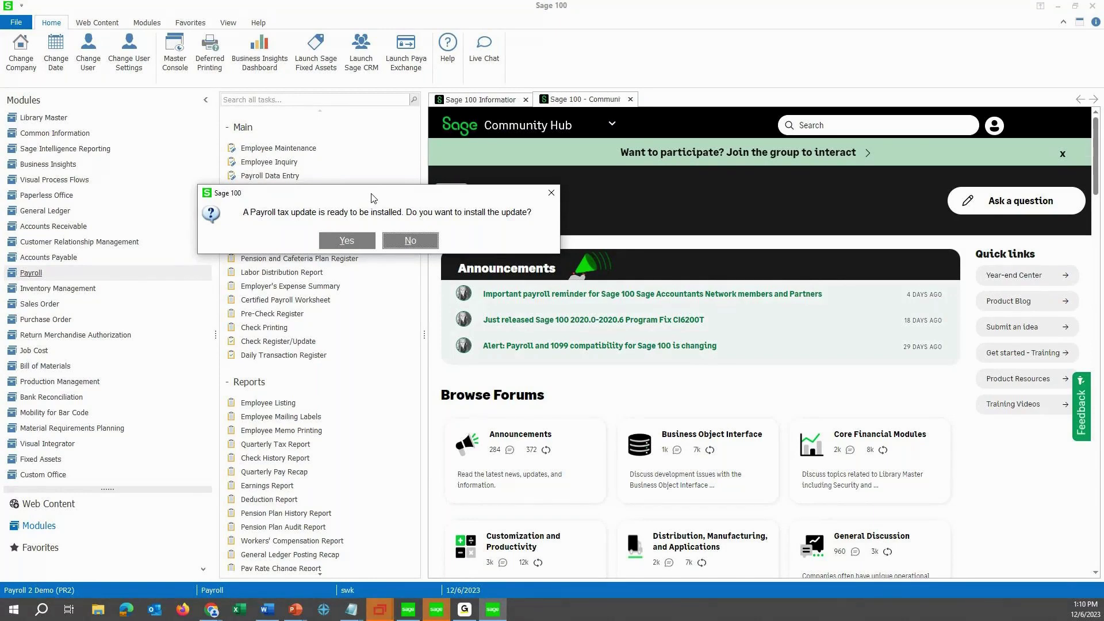
left_click(320, 242)
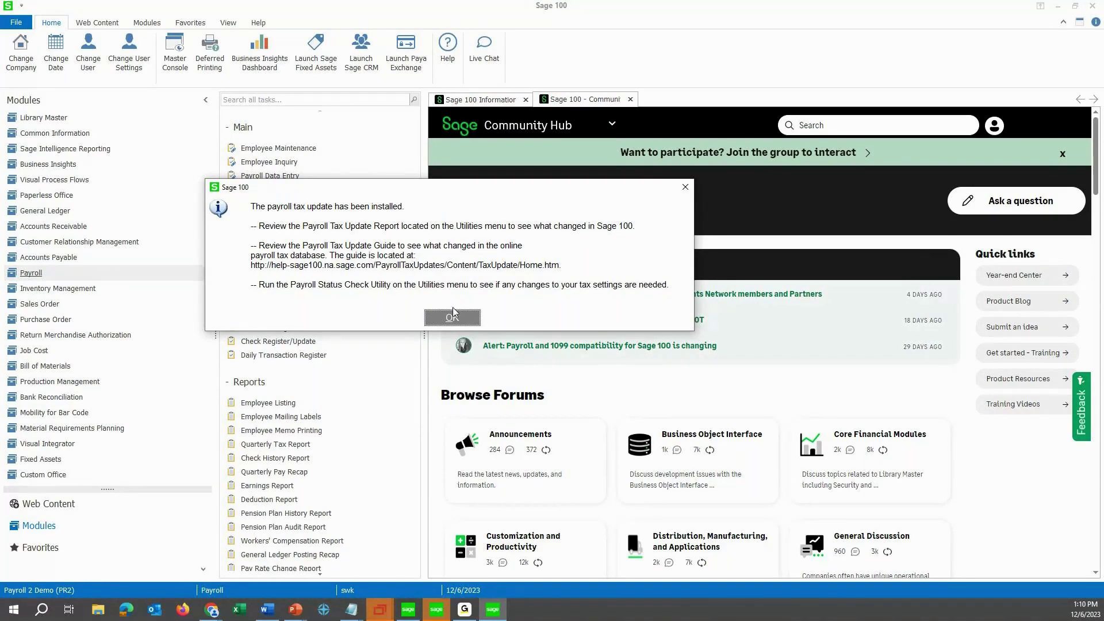
left_click(452, 317)
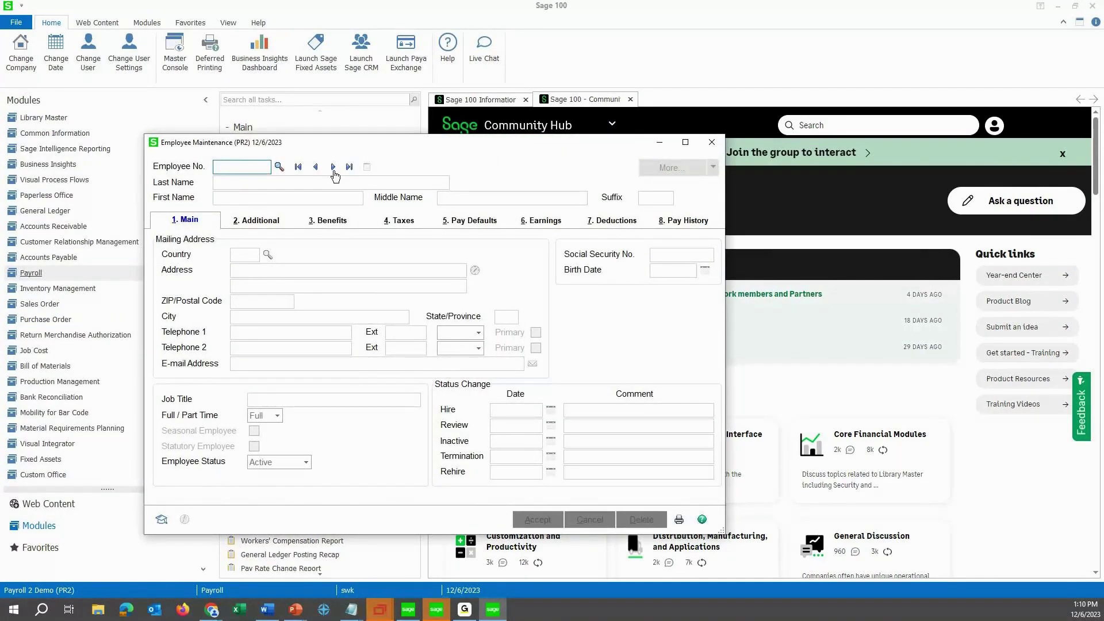
Load the first employee record, view its 2022 Pay History, then close Employee Maintenance.
left_click(333, 168)
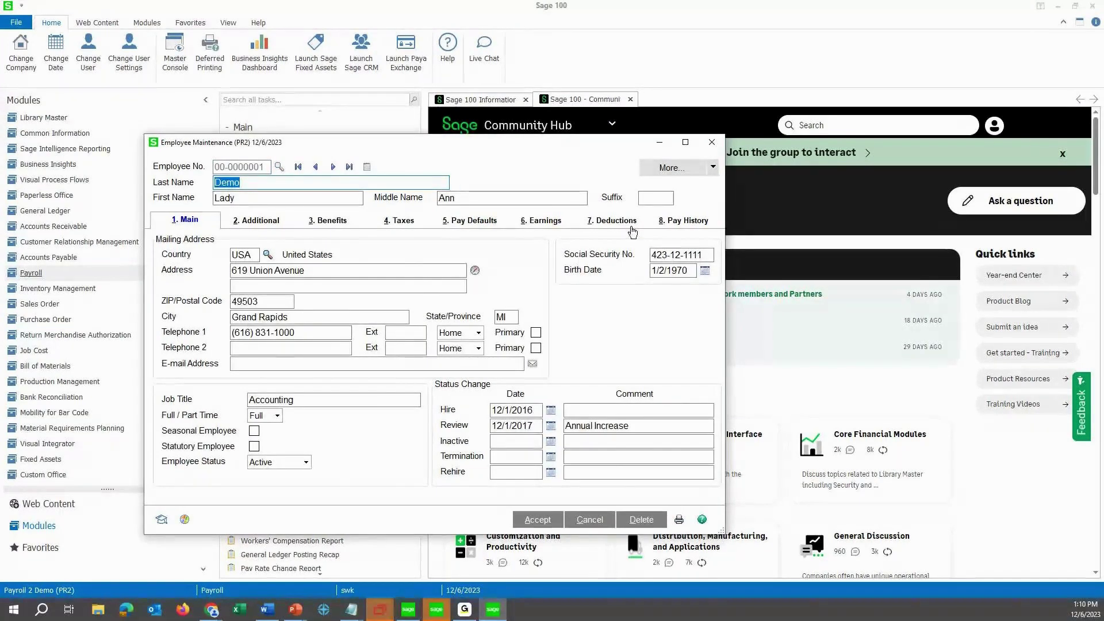
left_click(684, 220)
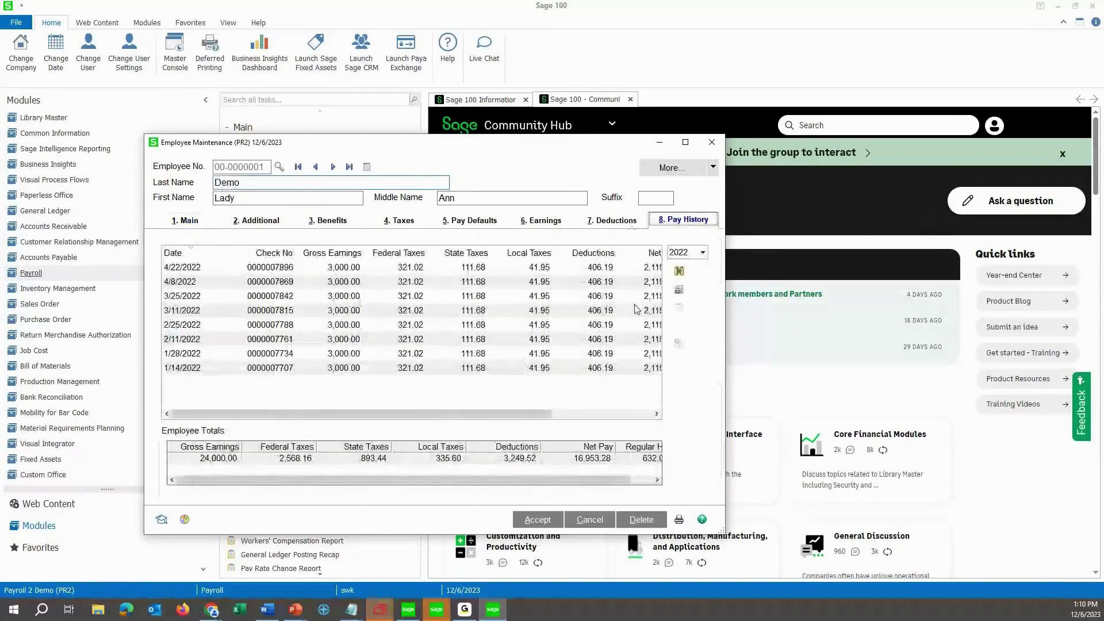
left_click(713, 143)
scroll(263, 419, "down", 3)
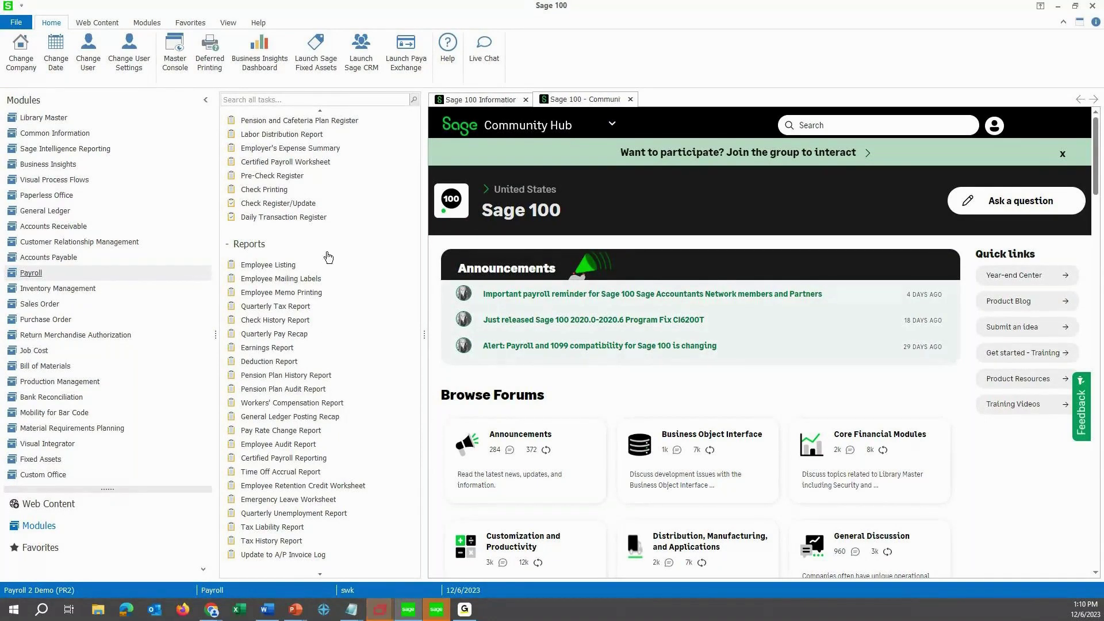
scroll(276, 230, "up", 3)
Open Federal and State Tax Reporting, keep Form Type Federal, and look up available form names.
left_click(233, 134)
left_click(241, 151)
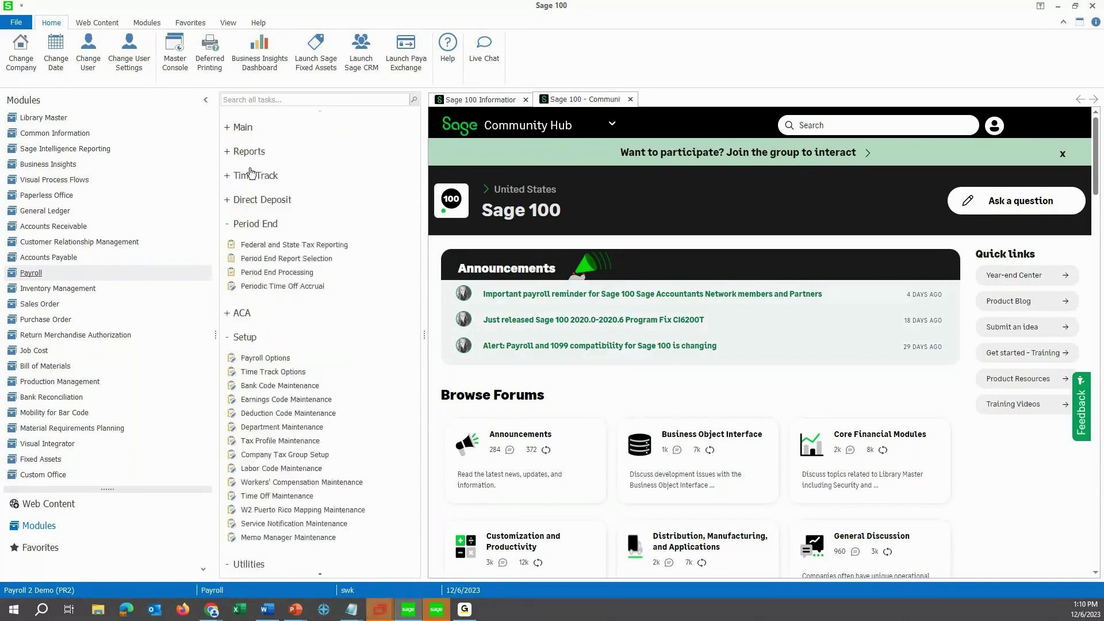
left_click(252, 249)
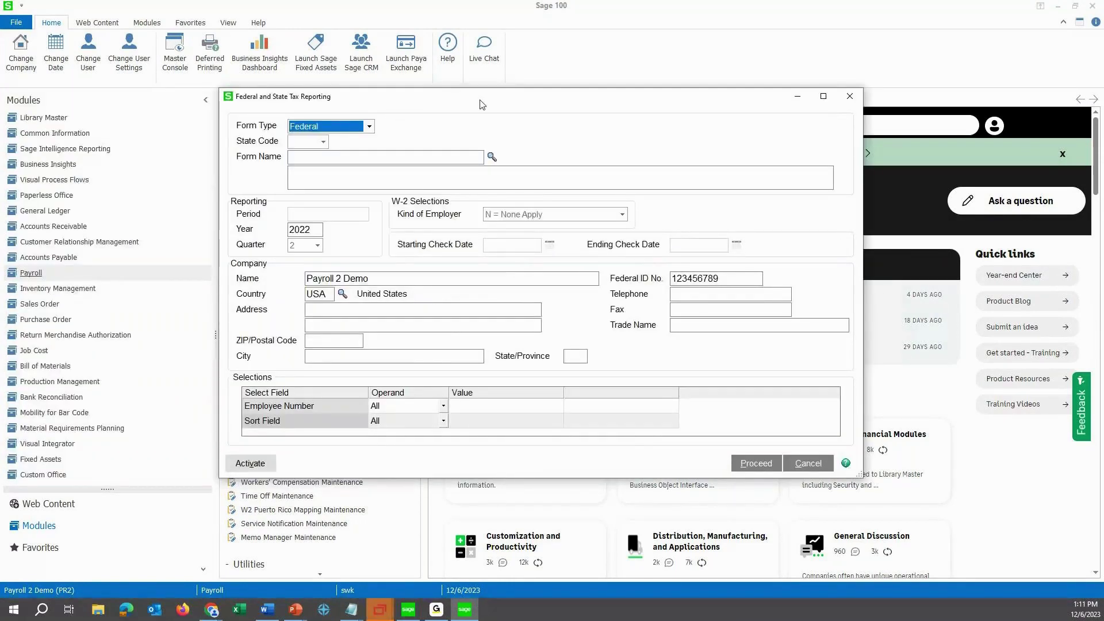
left_click(371, 126)
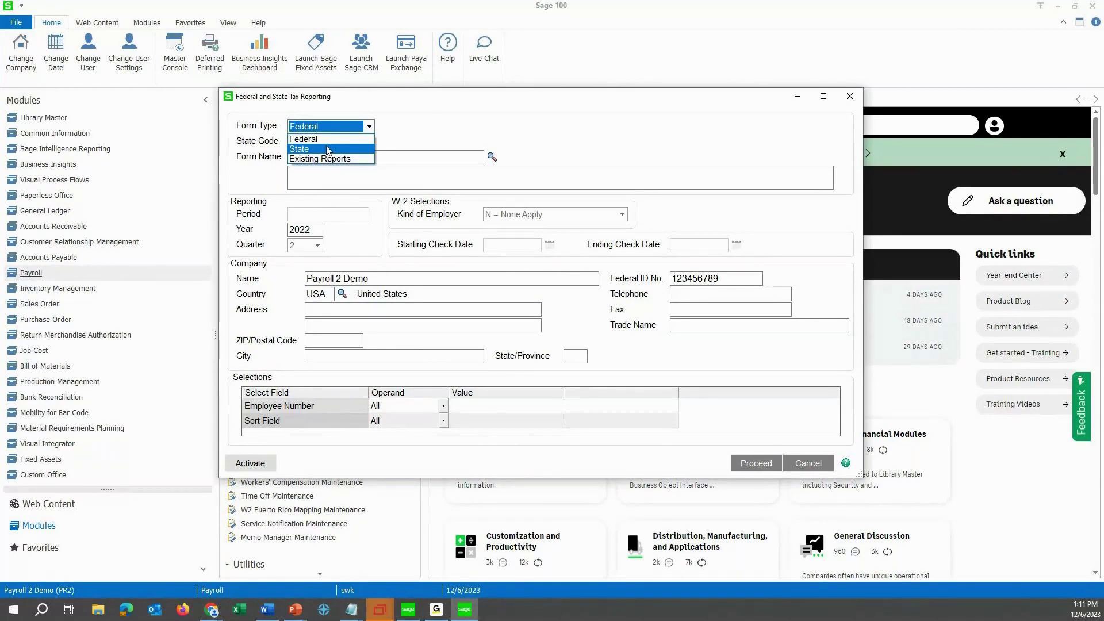
left_click(331, 141)
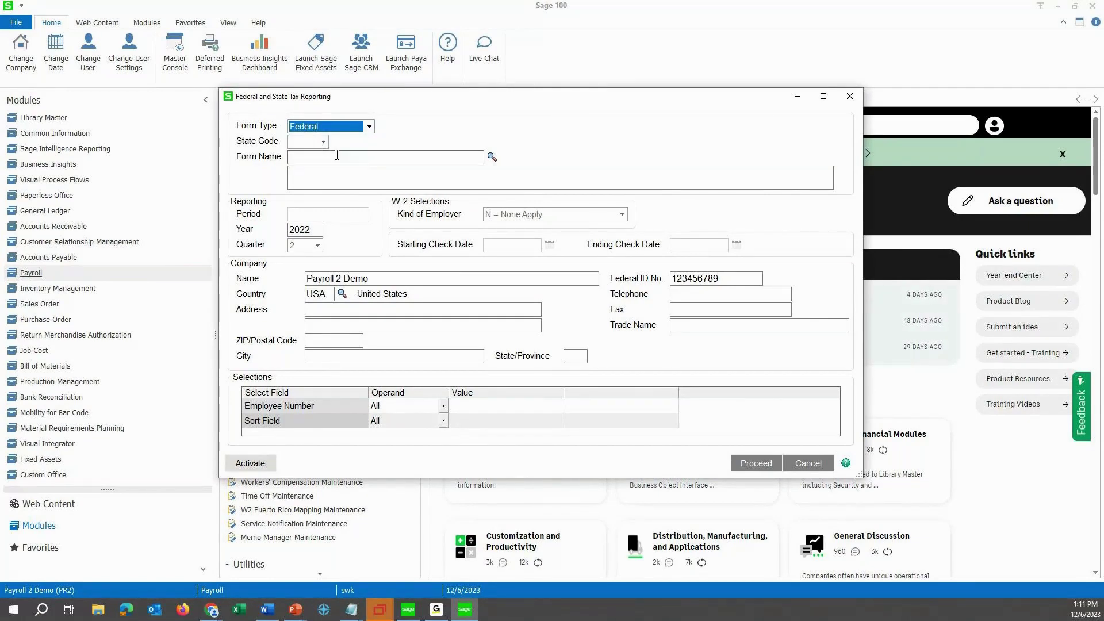
left_click(337, 157)
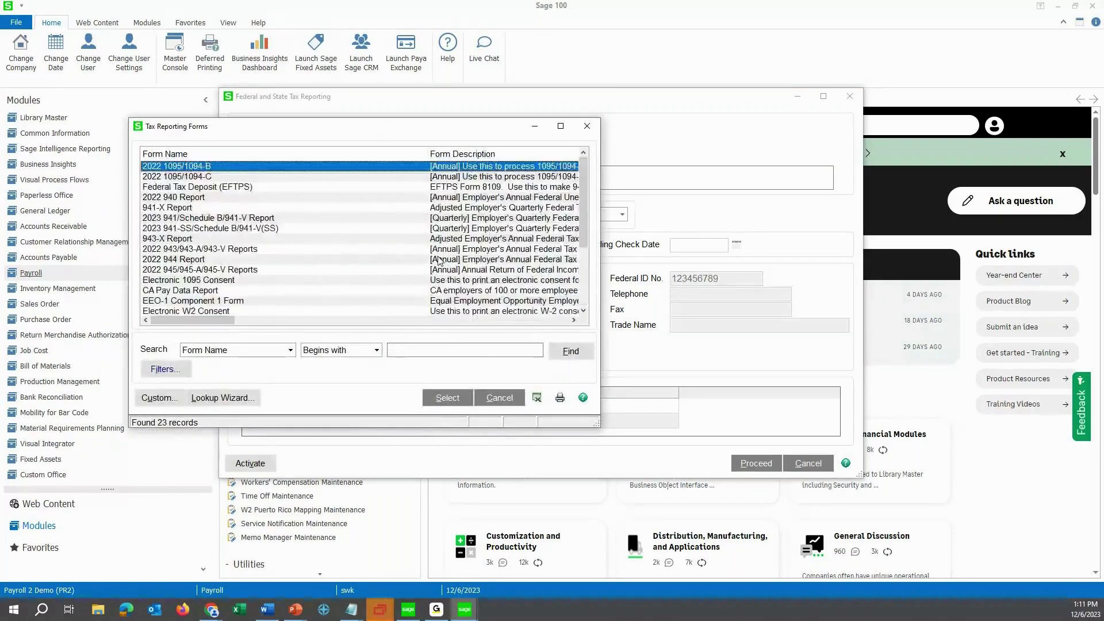
Select 2022 W-2/W-3 from the Tax Reporting Forms list as the form name.
scroll(178, 235, "down", 3)
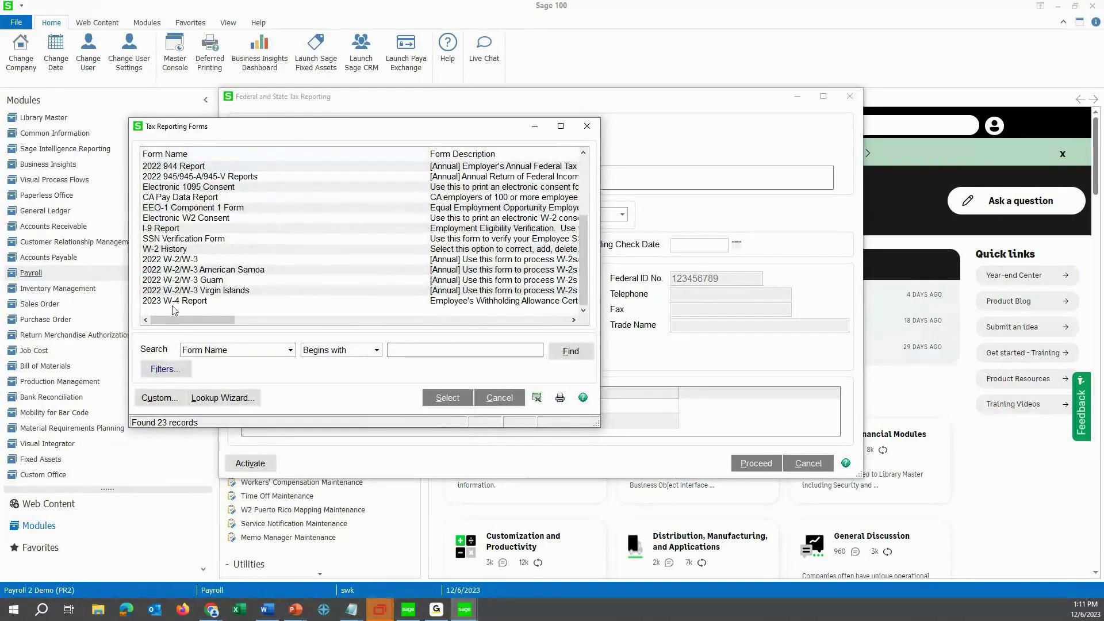
left_click(175, 260)
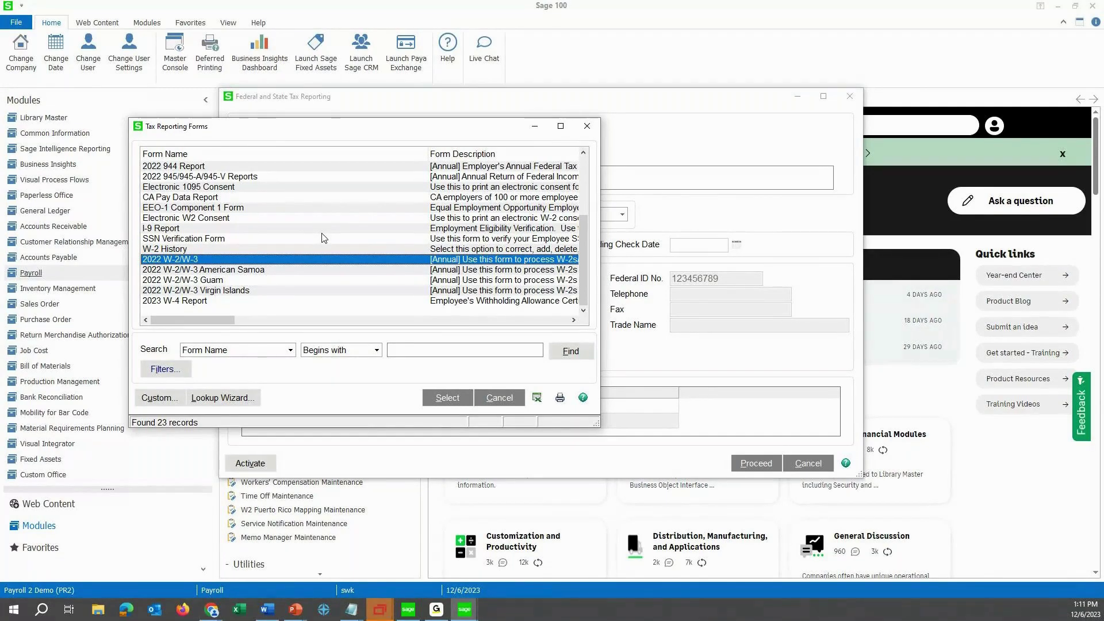
scroll(314, 244, "up", 2)
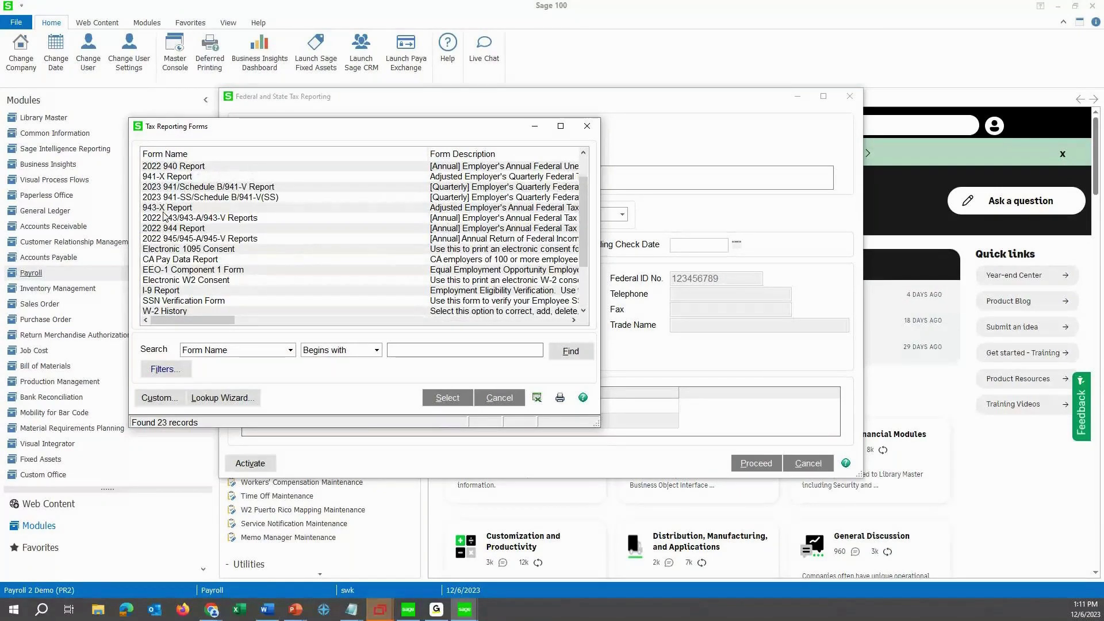
scroll(208, 265, "down", 1)
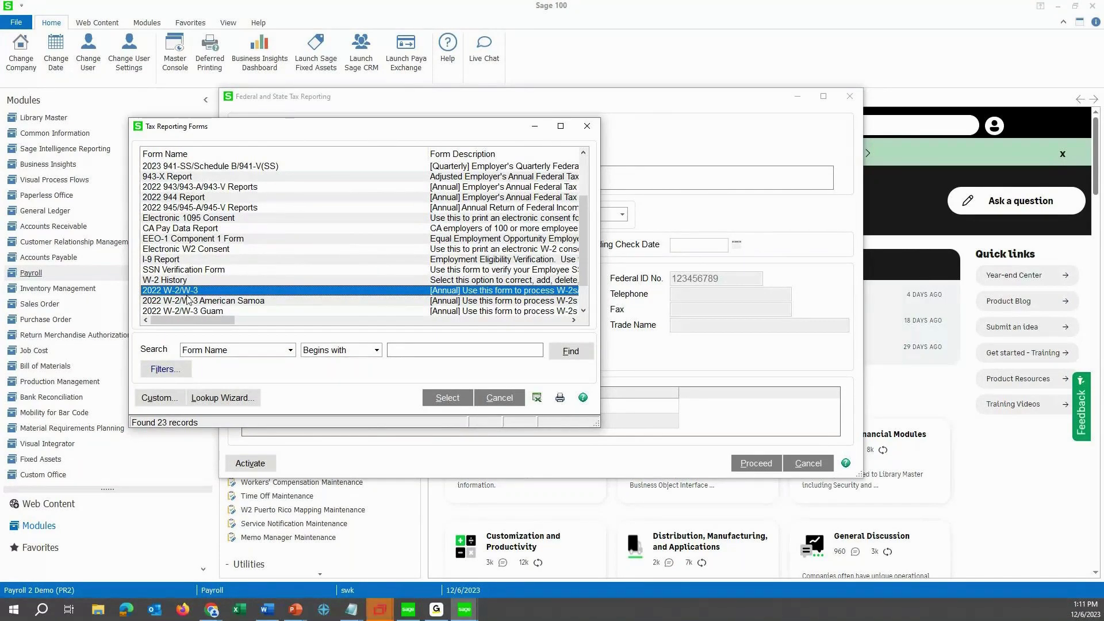
left_click(173, 271)
left_click(175, 282)
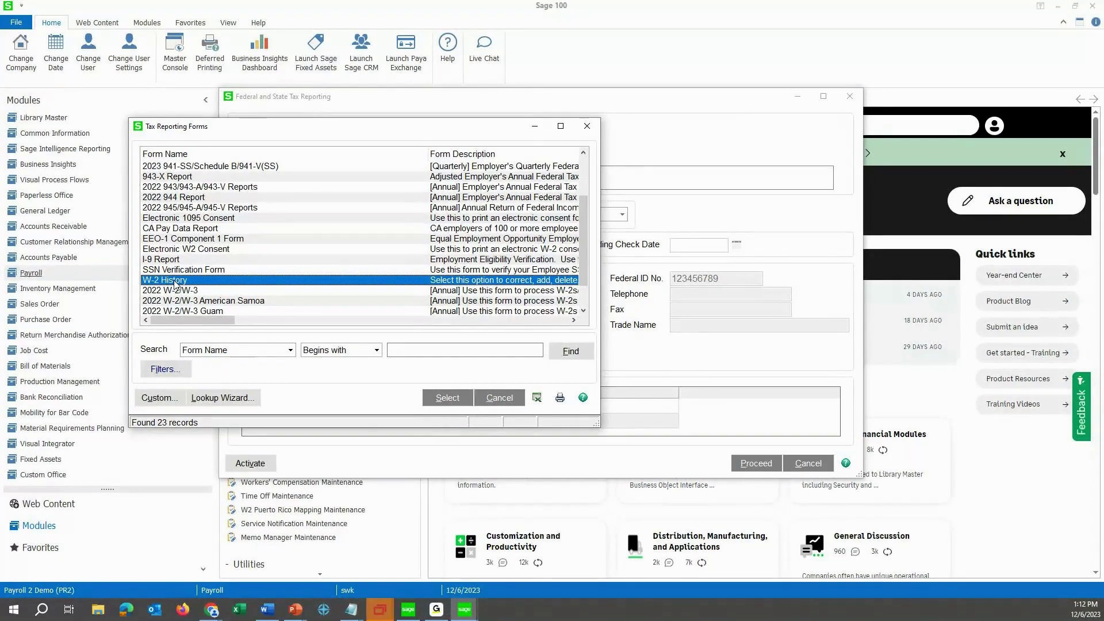
left_click(164, 292)
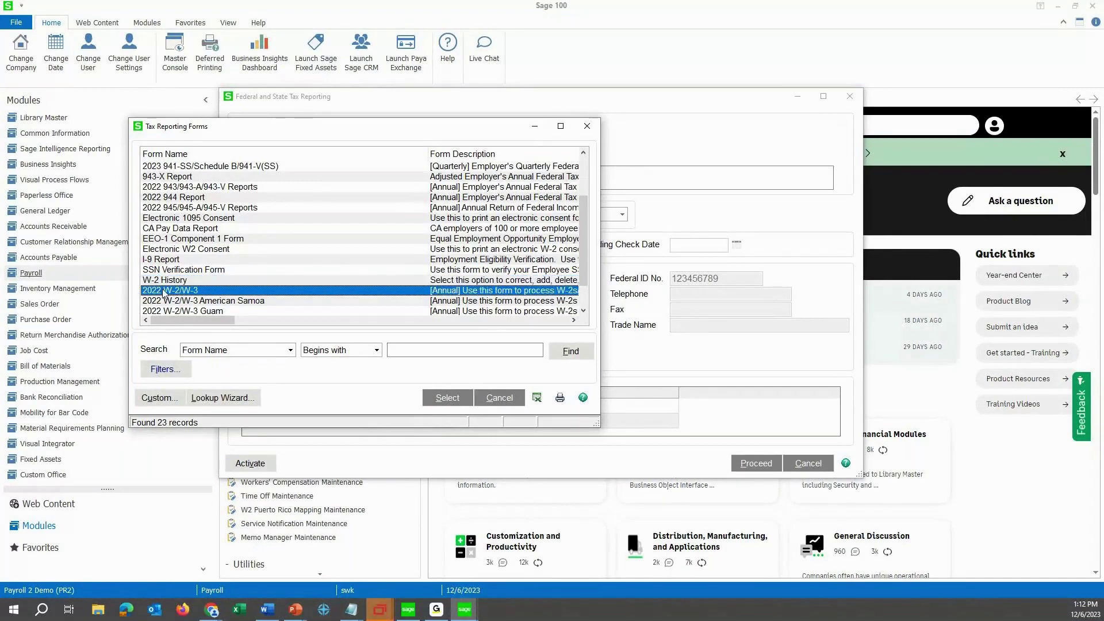
left_click(455, 398)
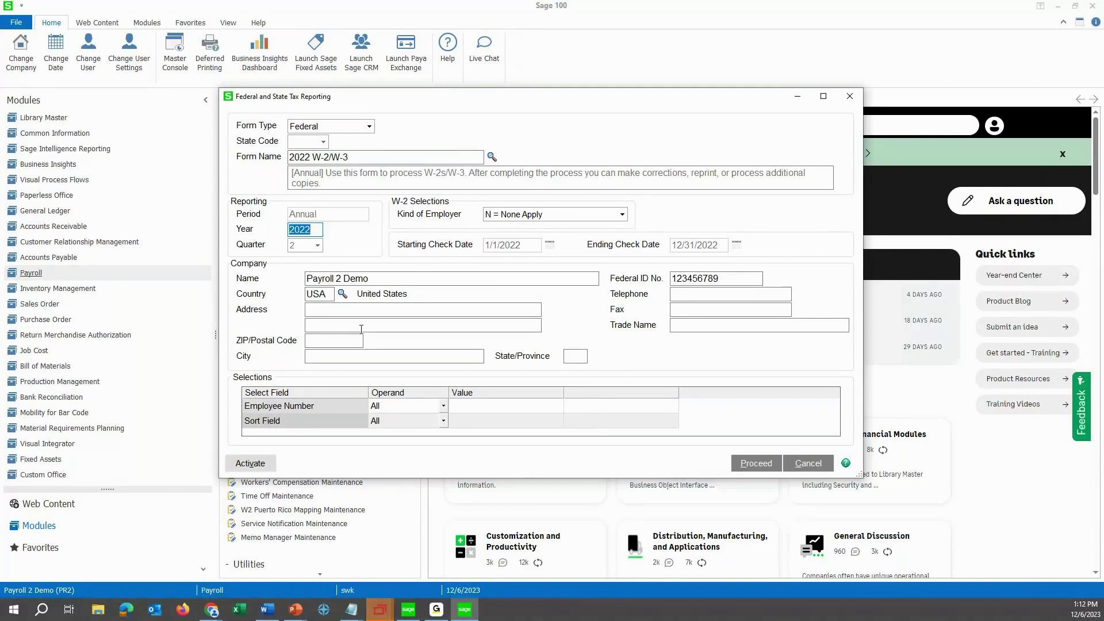
Proceed from Federal and State Tax Reporting into the W-2/1099 Preparer.
left_click(752, 464)
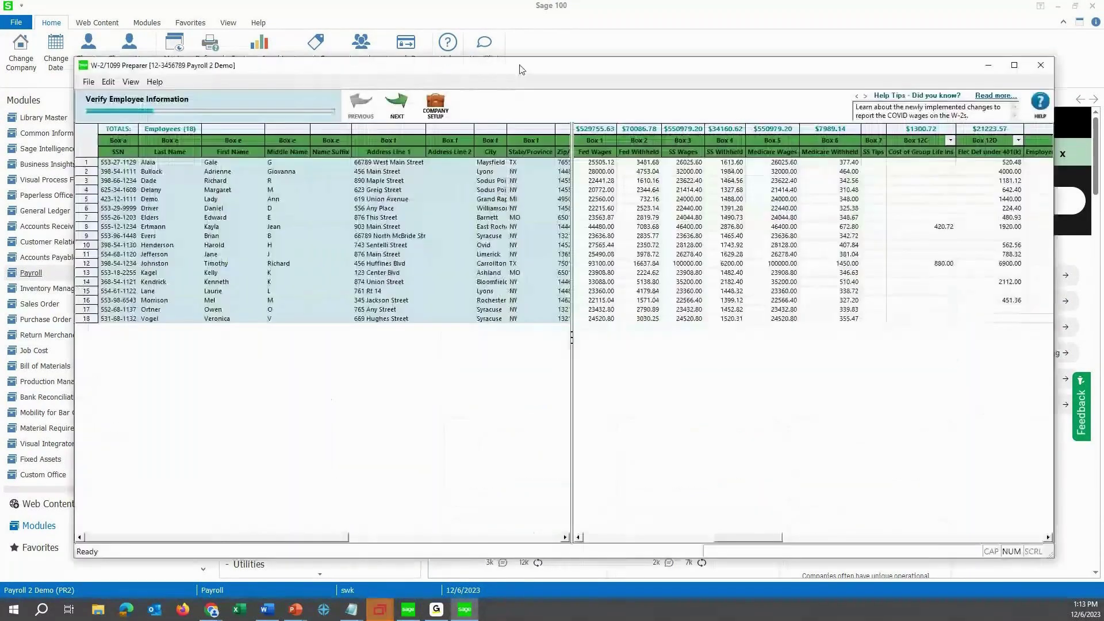
Maximize the preparer window, scroll the employee grid, and advance to Verify Additional Employee Information.
left_click_drag(521, 70, 519, 65)
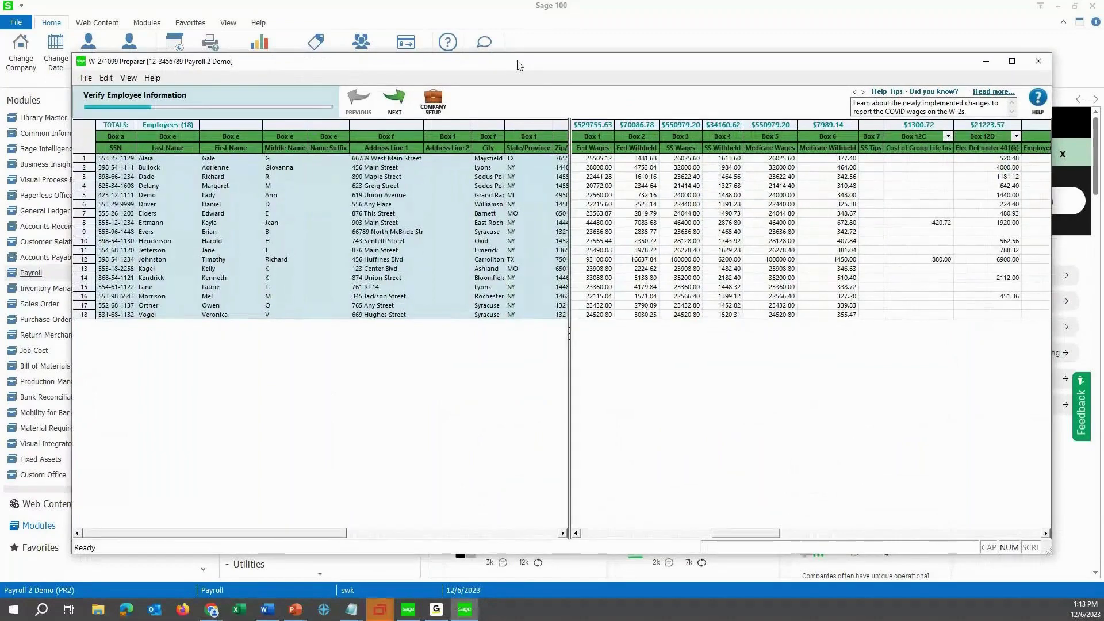
left_click(1012, 61)
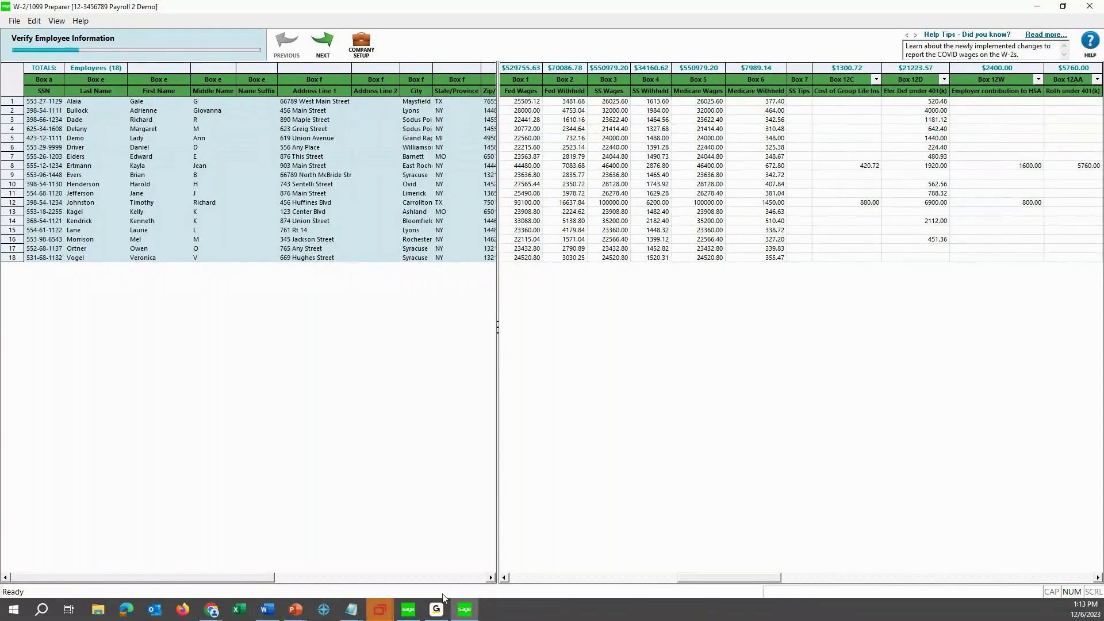
left_click(491, 577)
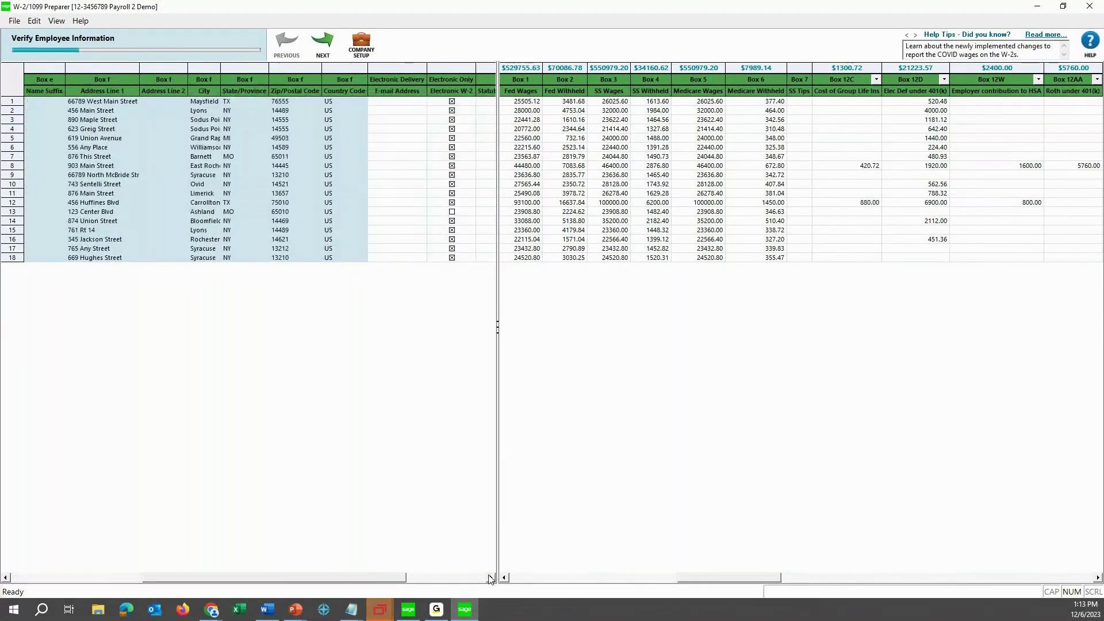
left_click(491, 577)
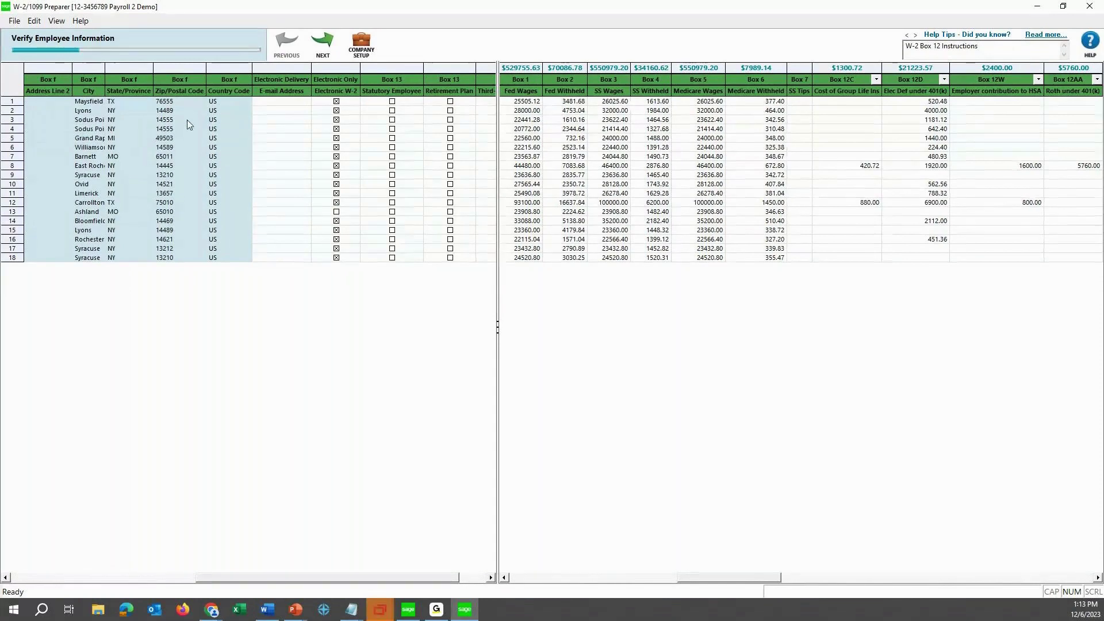
left_click(144, 577)
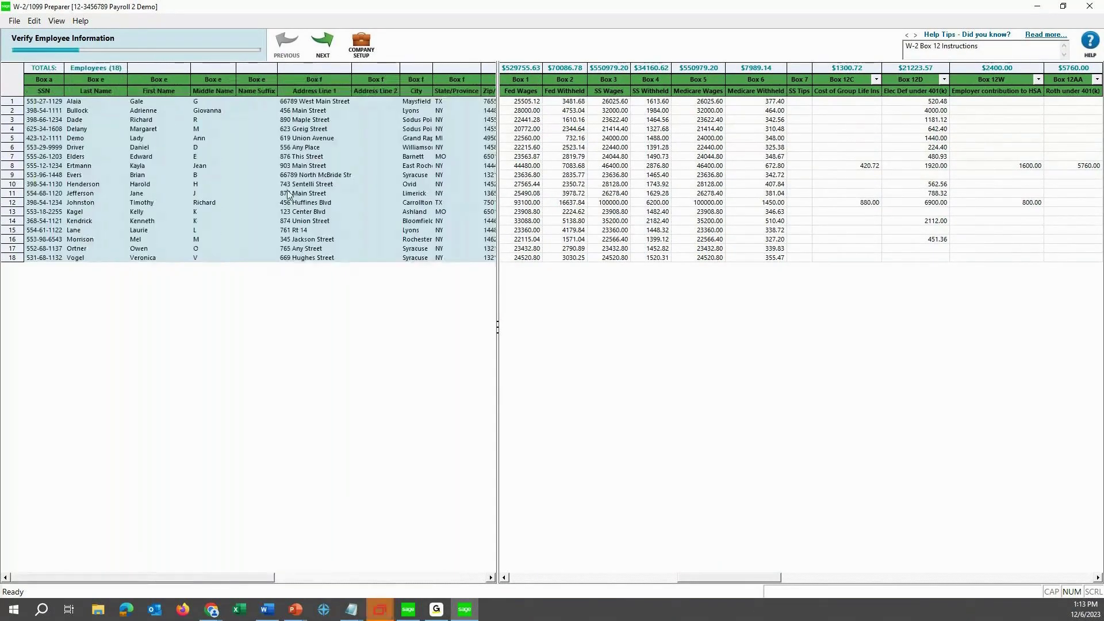
left_click(323, 46)
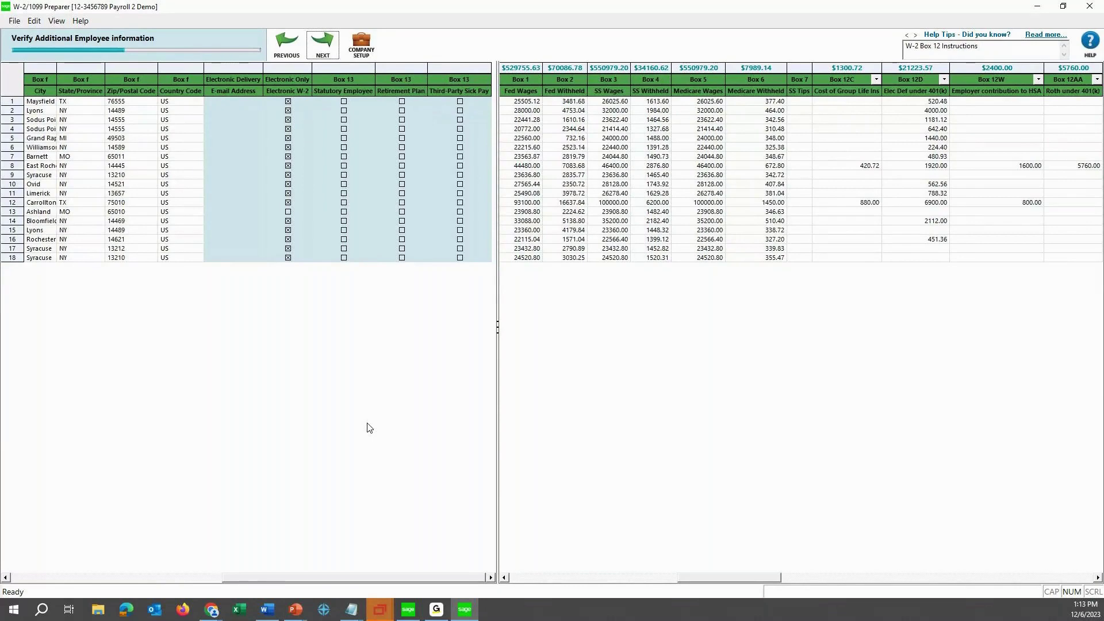
Check the state, ZIP and country entries, then advance to federal information verification.
left_click(102, 103)
left_click(110, 101)
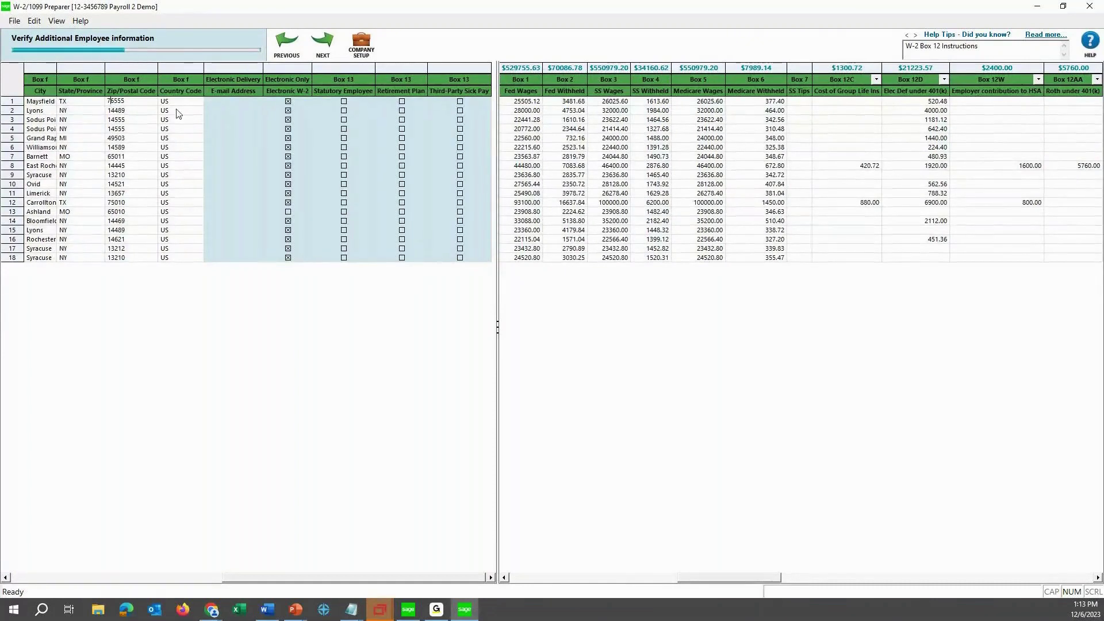
left_click(164, 165)
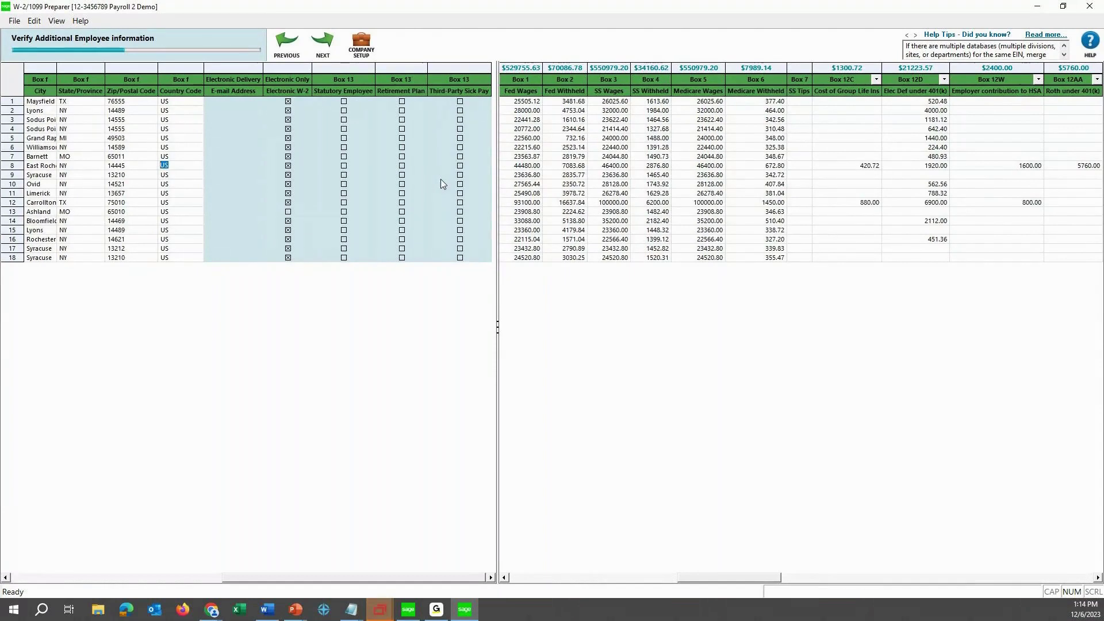
left_click(321, 43)
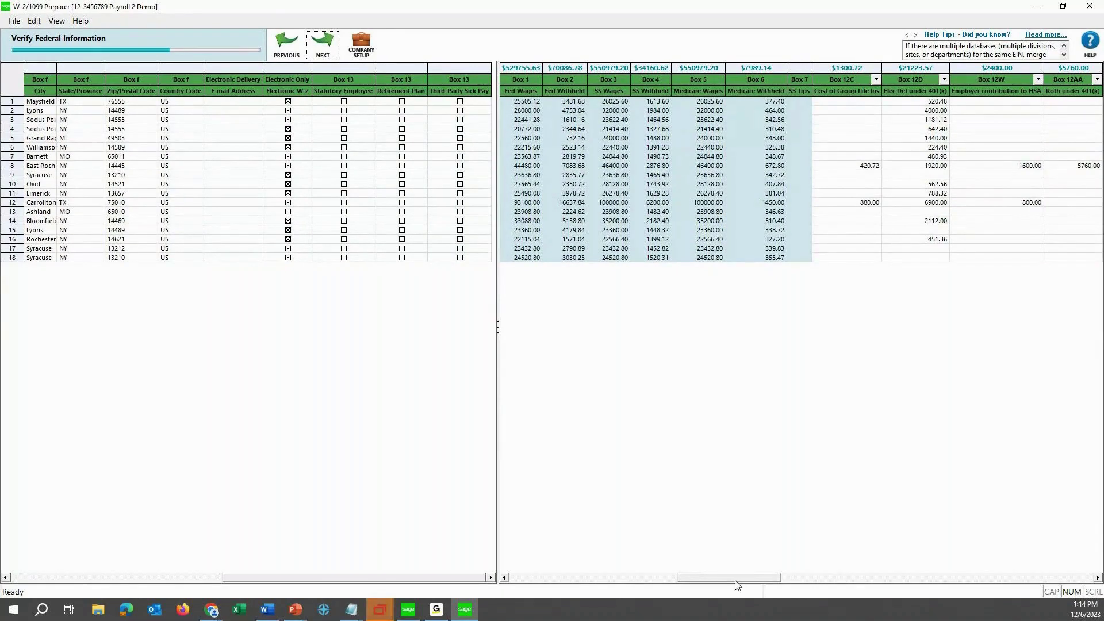
Inspect the first employee's Fed Wages without changing it, then advance to Verify State Information.
left_click_drag(735, 580, 567, 581)
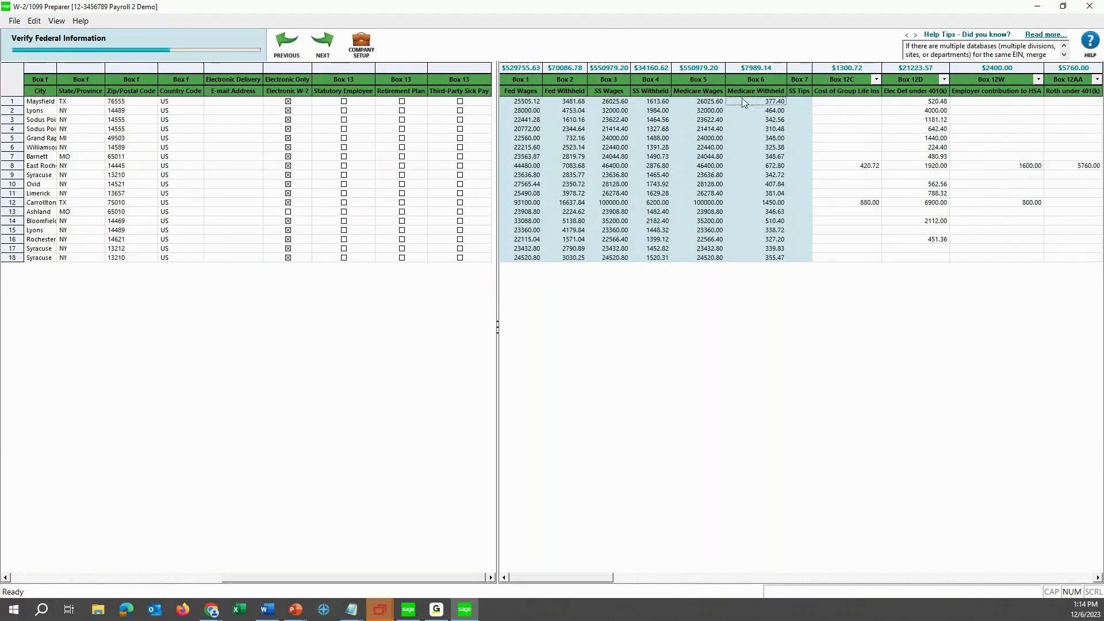
left_click(525, 102)
left_click(565, 129)
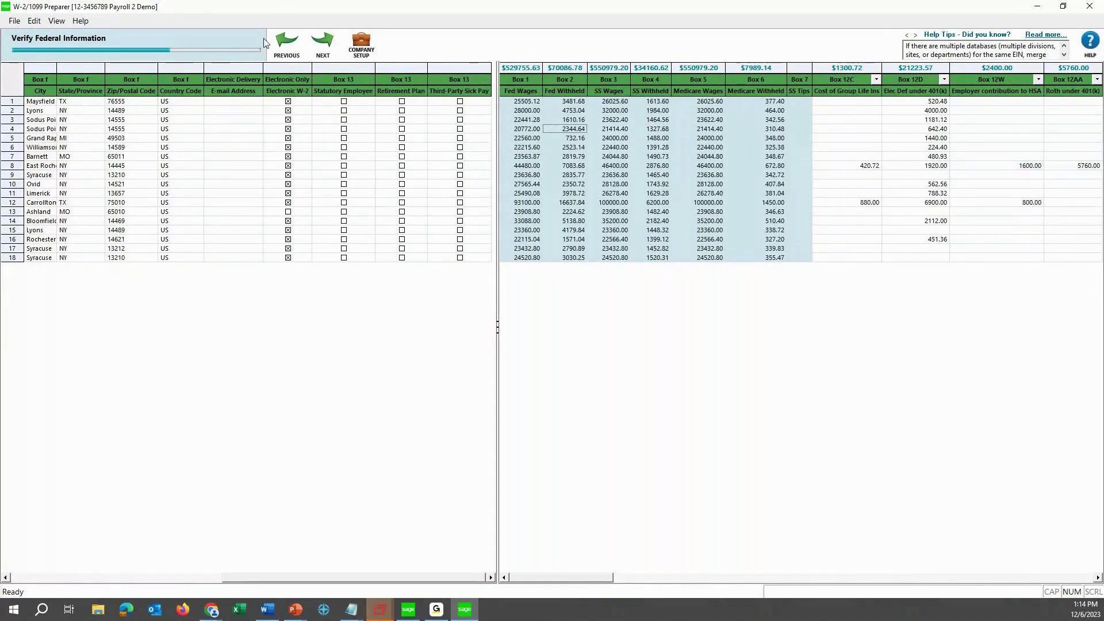
left_click(321, 46)
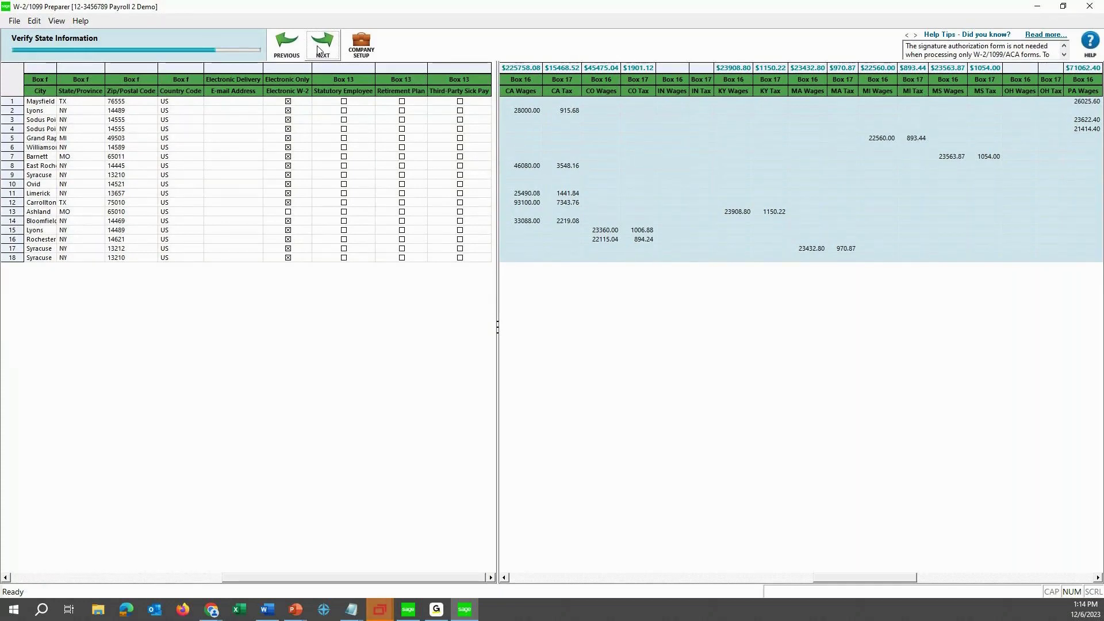
Continue past the local-wages warning without correcting, reaching Verify All Other Data.
left_click(318, 50)
left_click(331, 53)
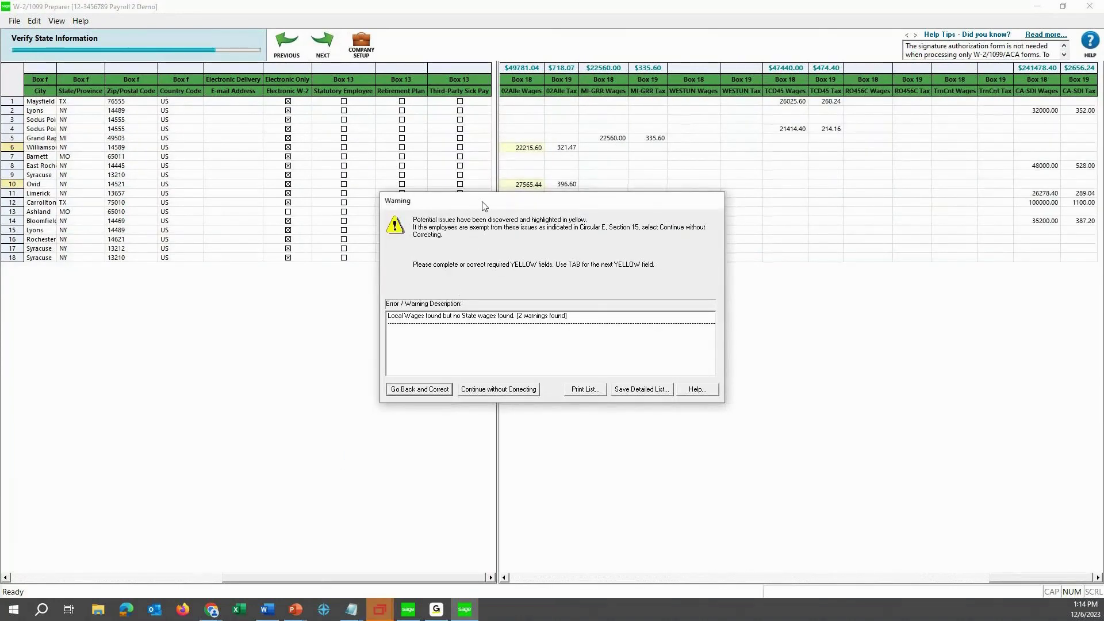
left_click_drag(483, 206, 428, 280)
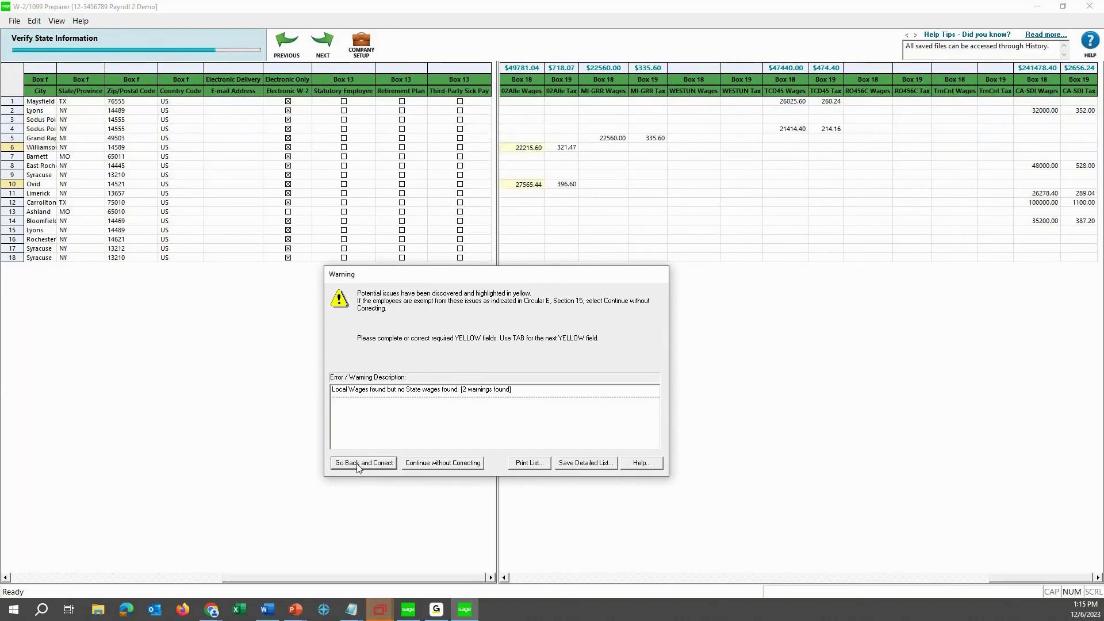
left_click(456, 462)
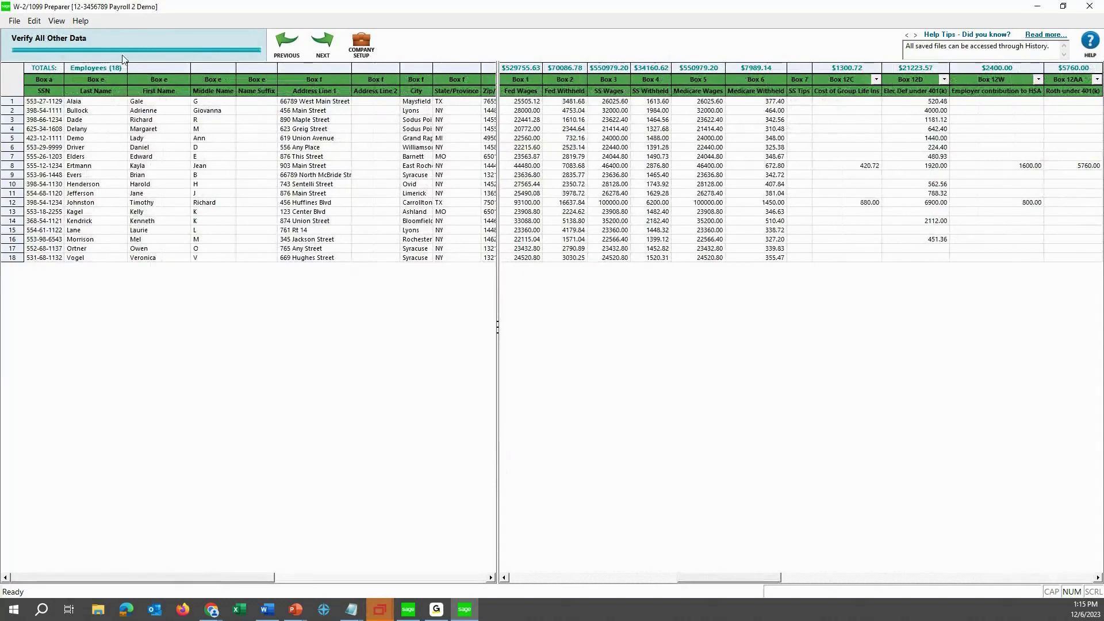
left_click_drag(747, 579, 945, 590)
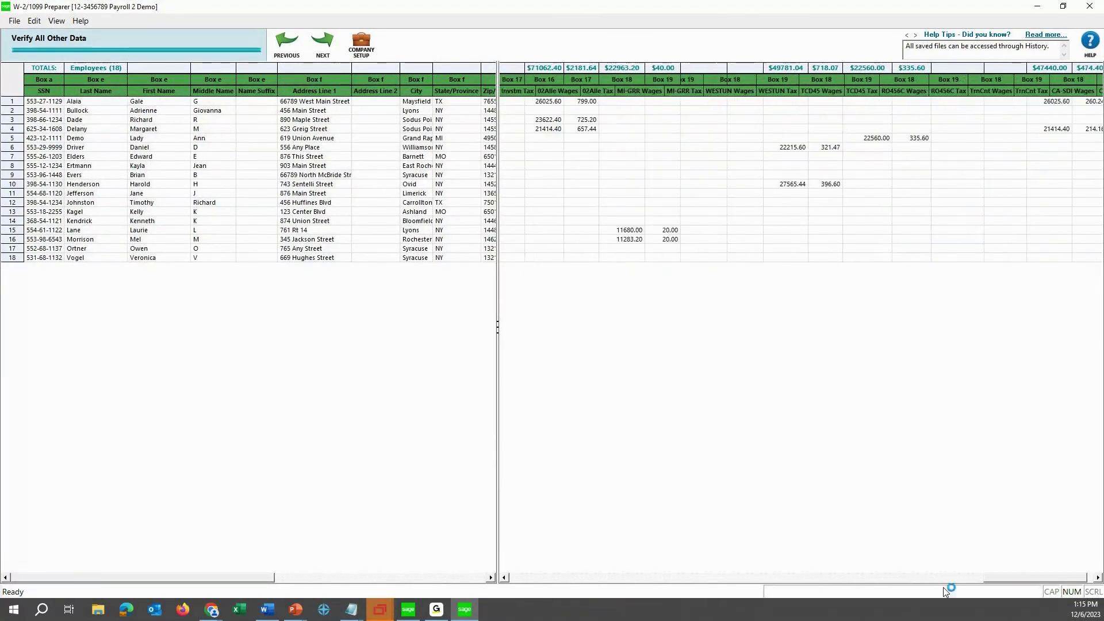
Continue past the PFML and local-wage warnings uncorrected to reach the Aatrix eFile offer.
left_click(320, 46)
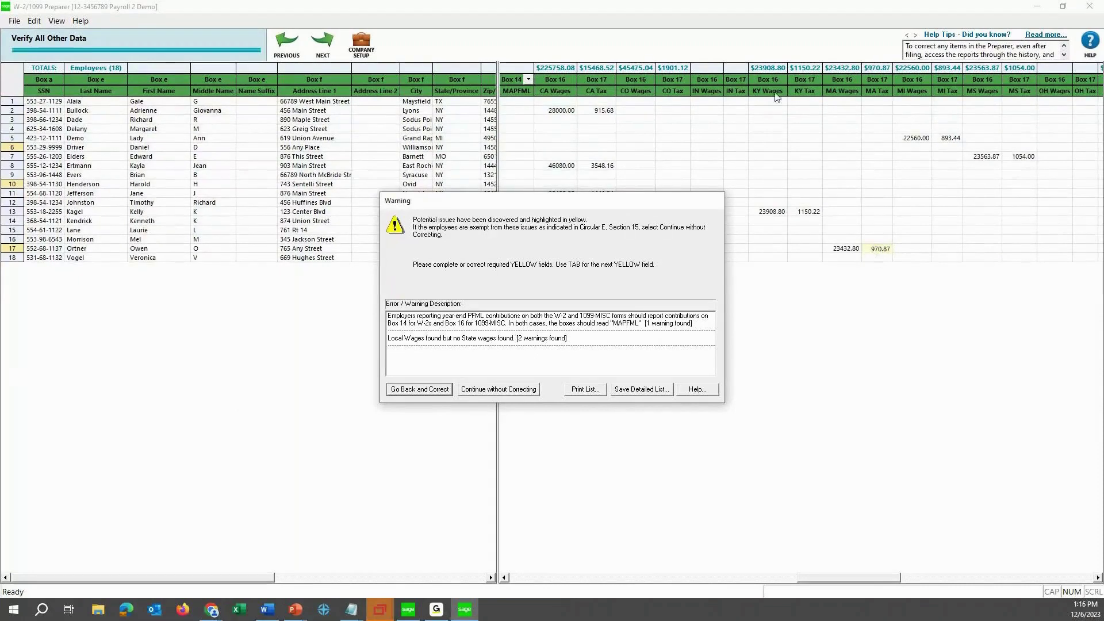
left_click_drag(616, 211, 599, 291)
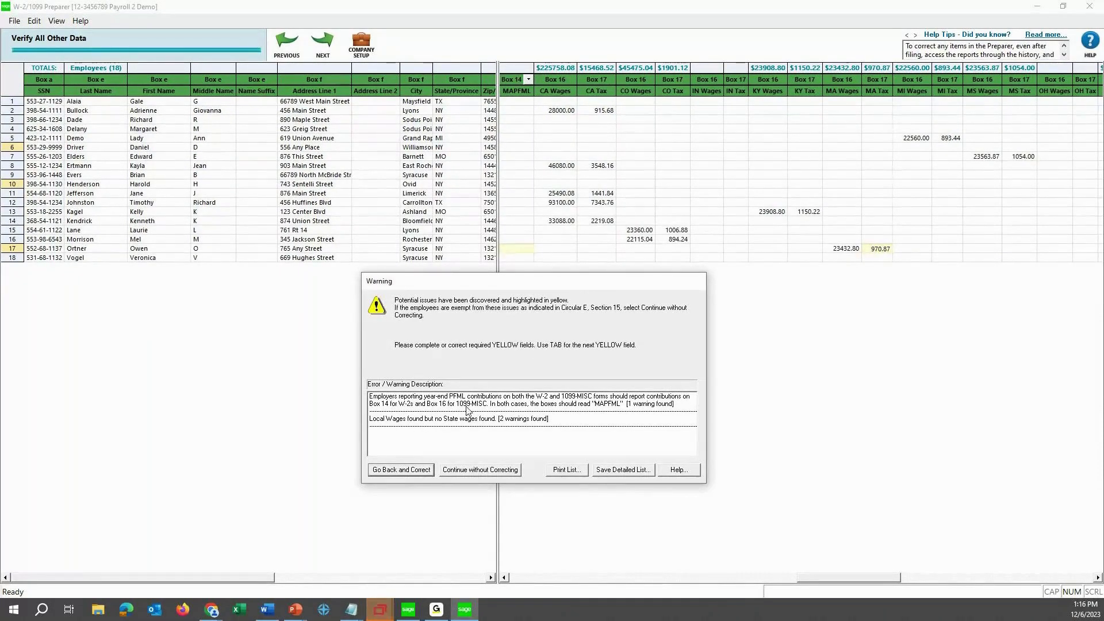
left_click(475, 471)
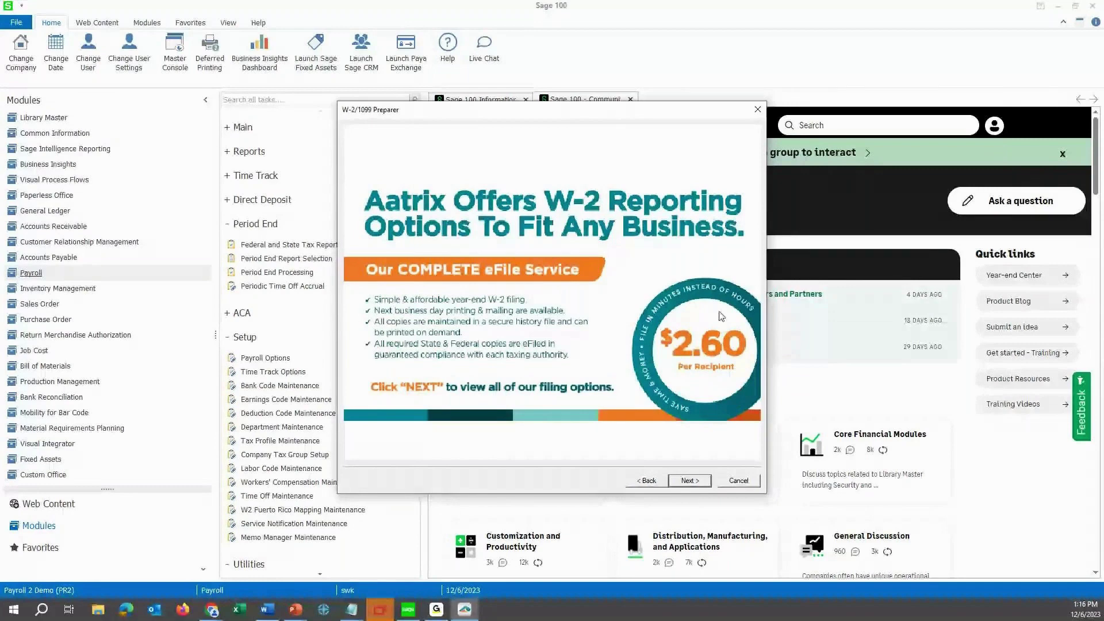
Choose Other Options: print employee W-2s and federal W-2s/W-3, no eFiling or state forms.
left_click(688, 482)
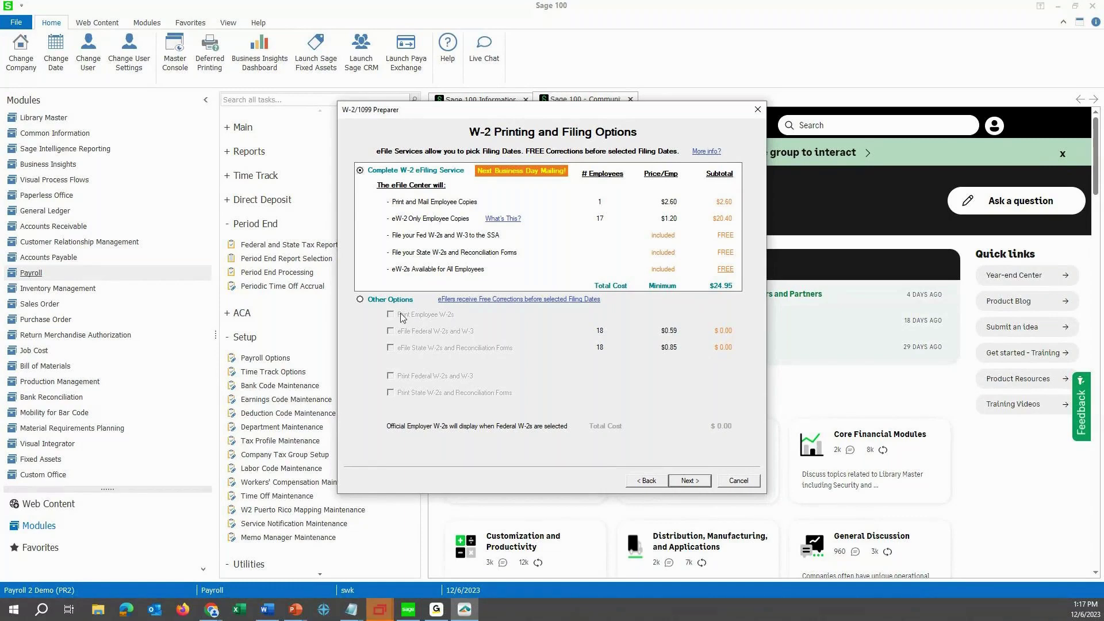
left_click(360, 300)
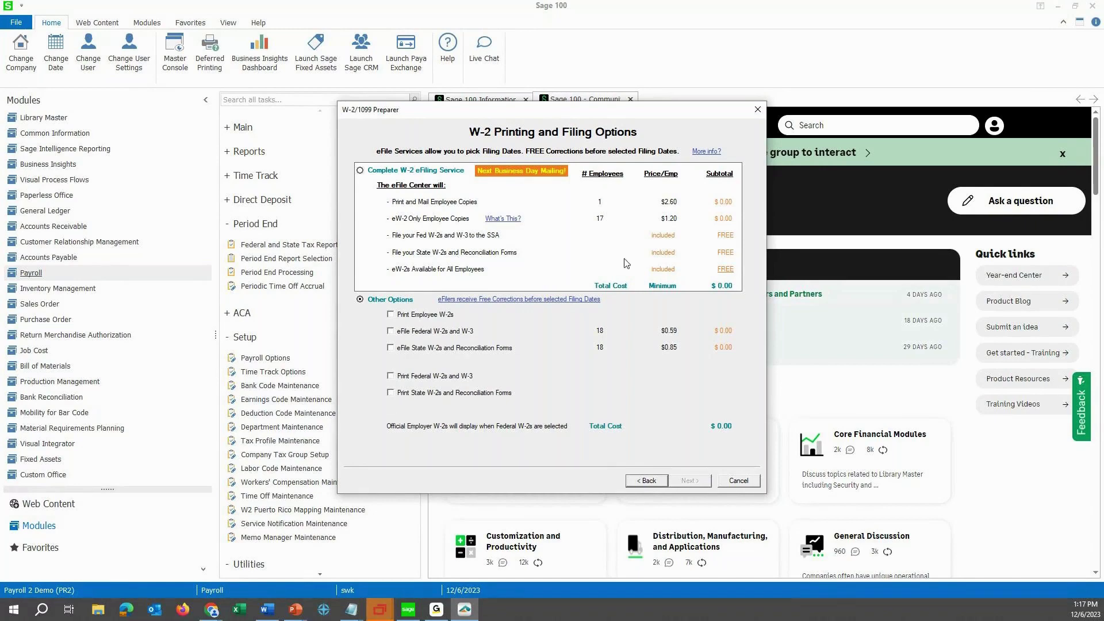
left_click(391, 315)
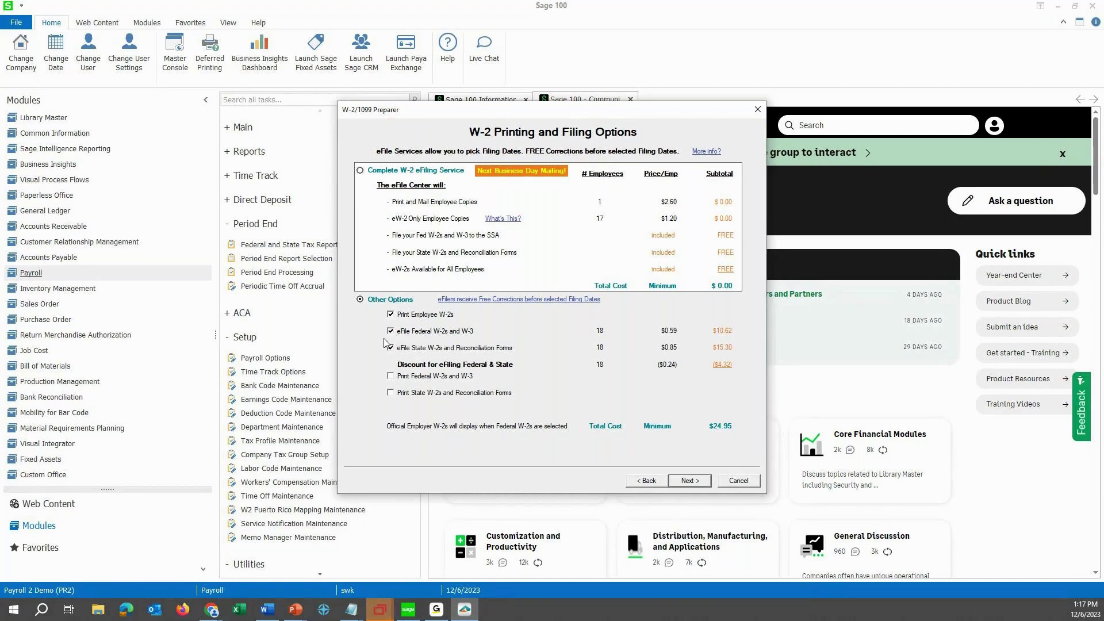
left_click(390, 331)
left_click(390, 347)
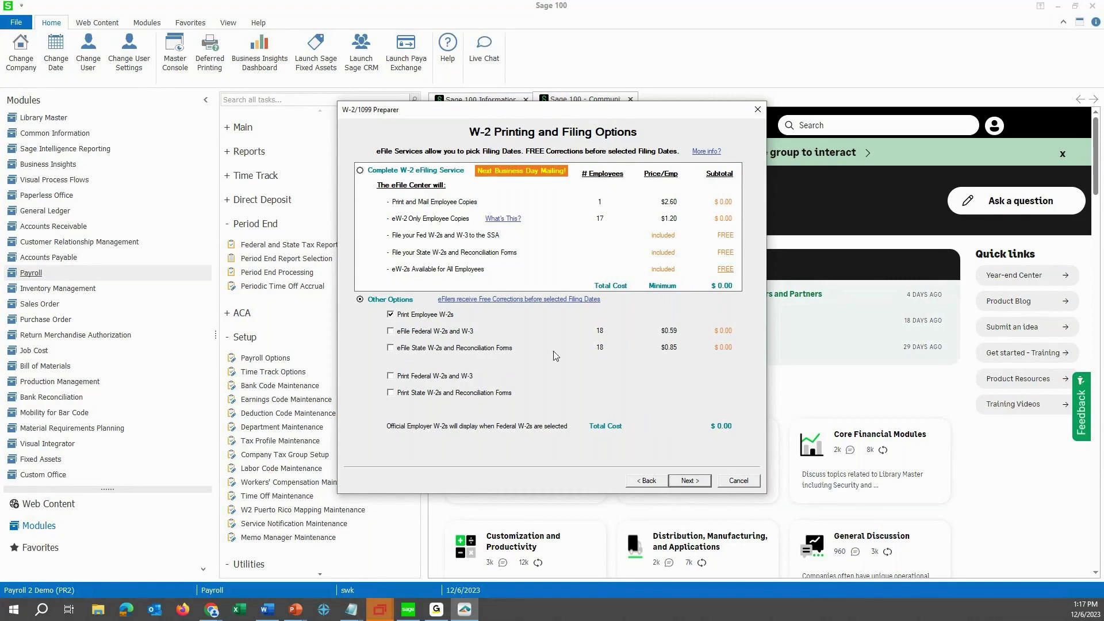
left_click(391, 376)
left_click(392, 395)
left_click(636, 329)
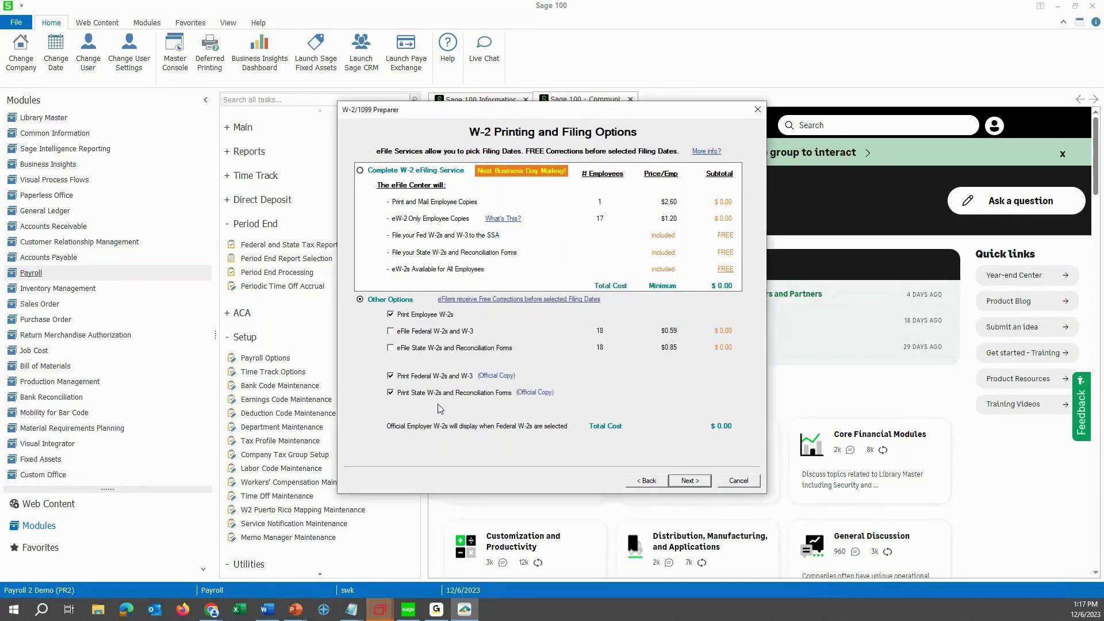
left_click(390, 393)
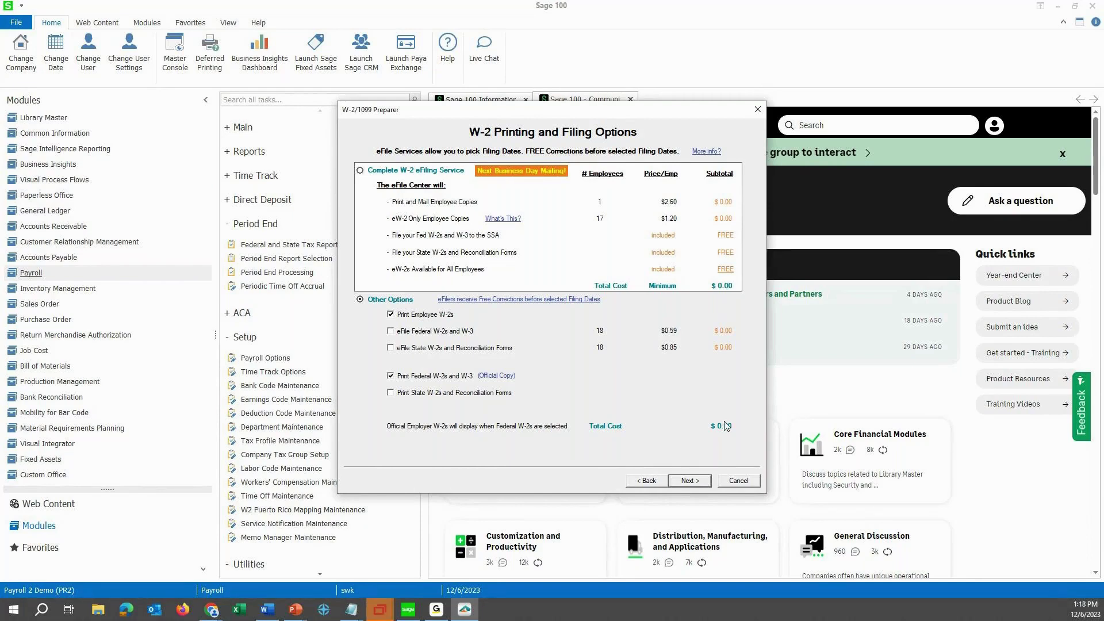
Advance past the filing options and eFile Benefits pages to the Review Data page.
left_click(693, 488)
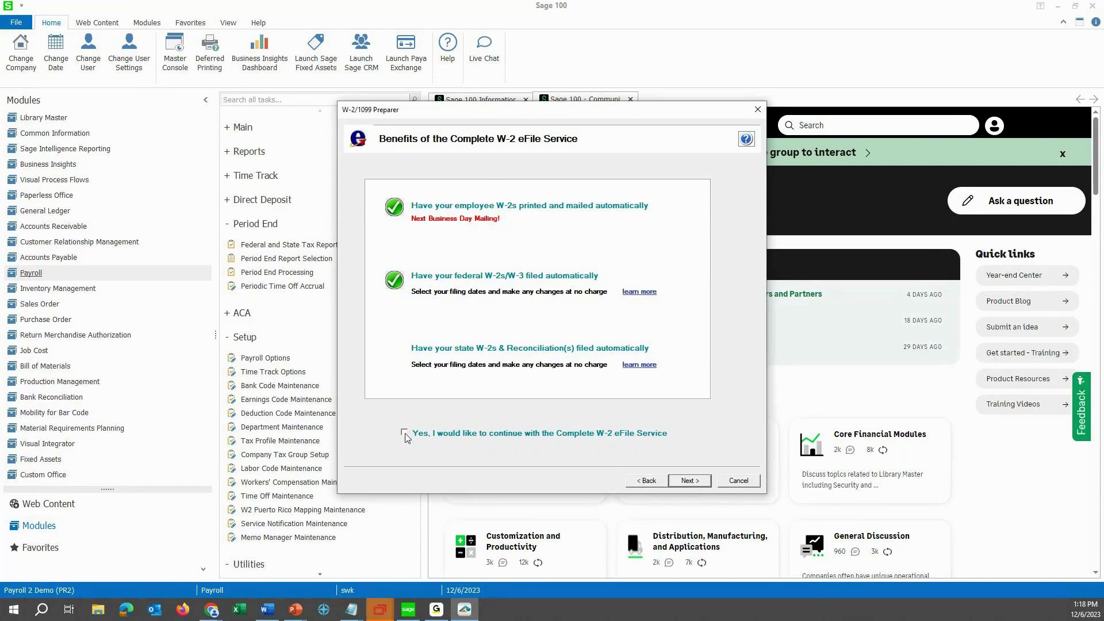
left_click(690, 480)
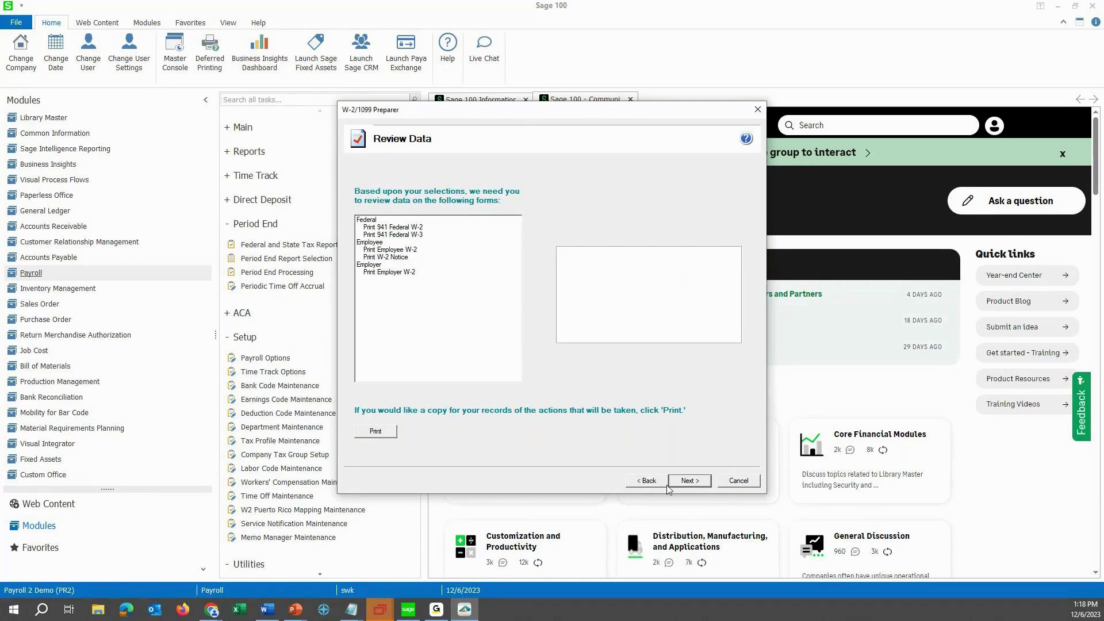
Build the W-2 data and bring up the 19-page Employee W-2 preview, Report 1 of 5.
left_click(673, 483)
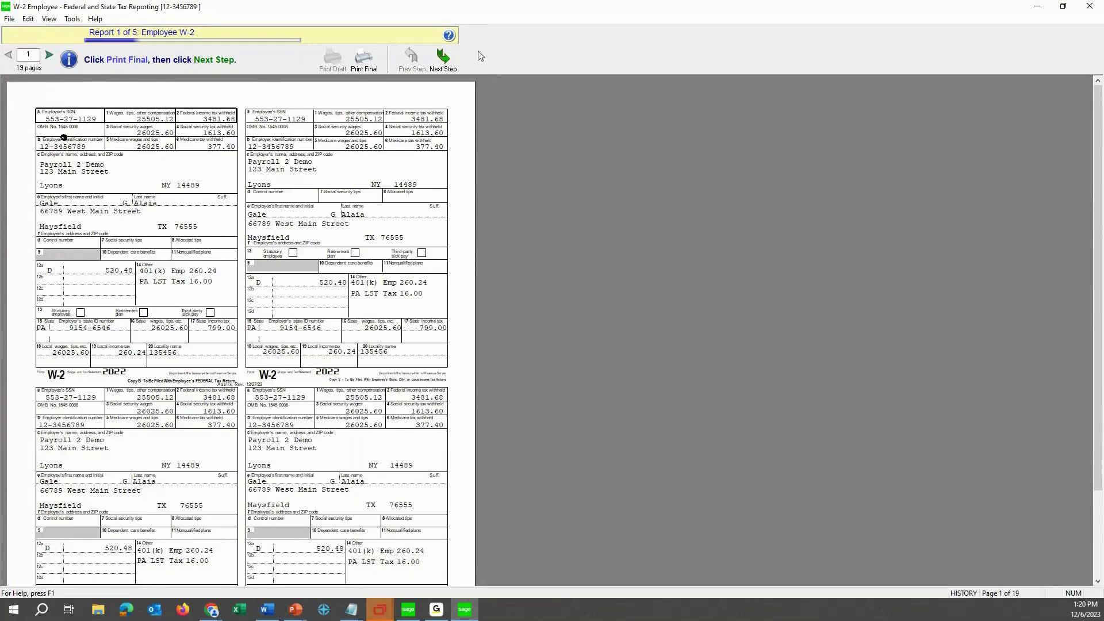
Page through all 19 Employee W-2 pages, then finish that report to load the Employer W-2.
left_click(451, 59)
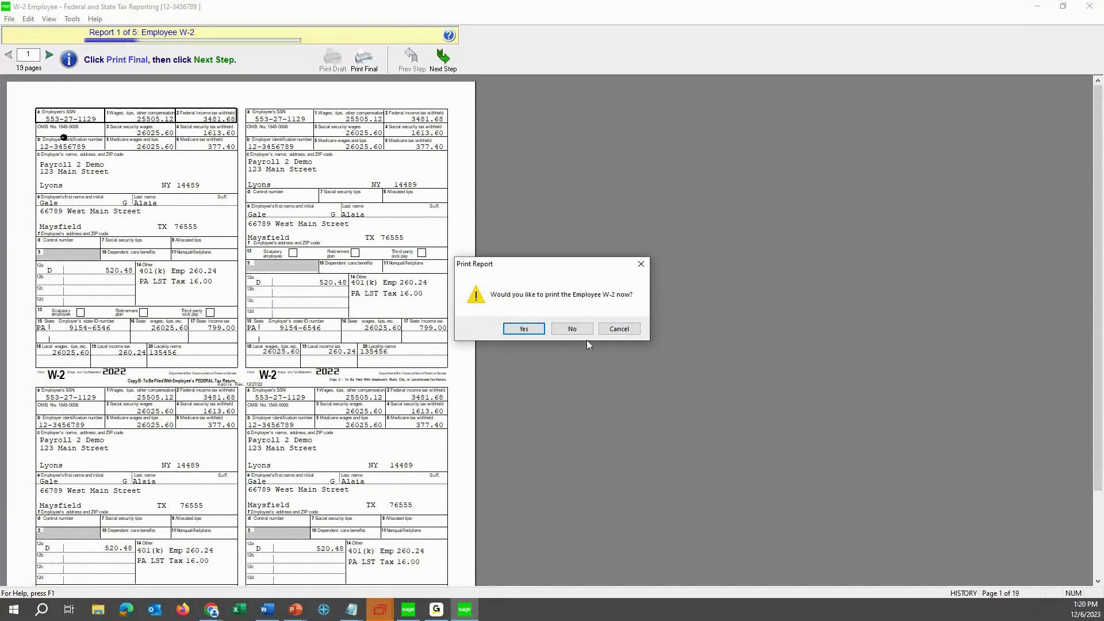
left_click(572, 329)
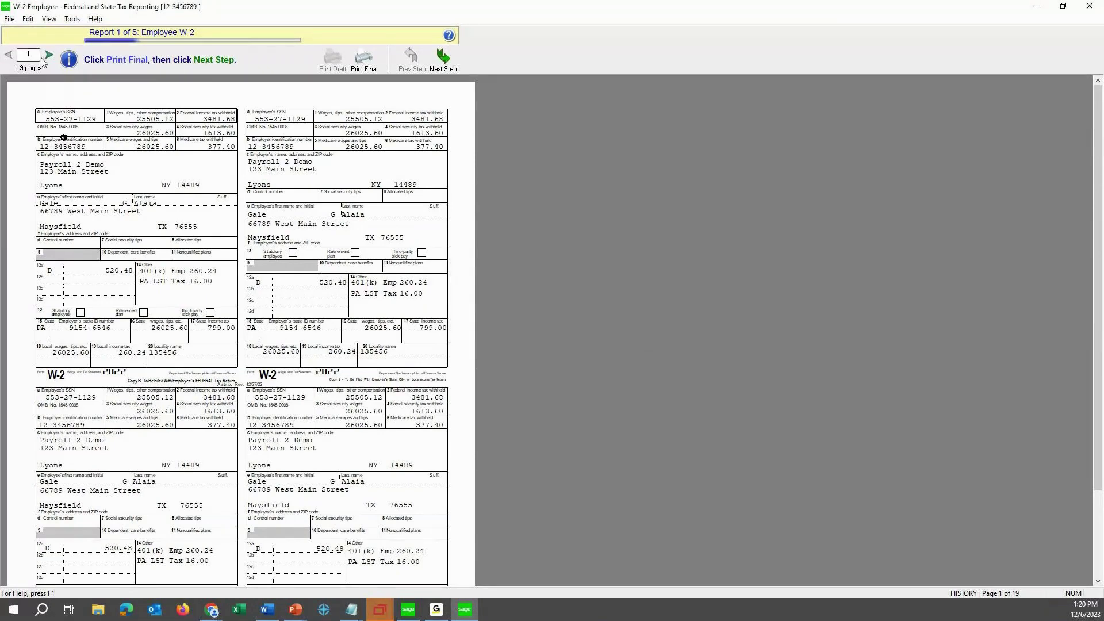
left_click(49, 55)
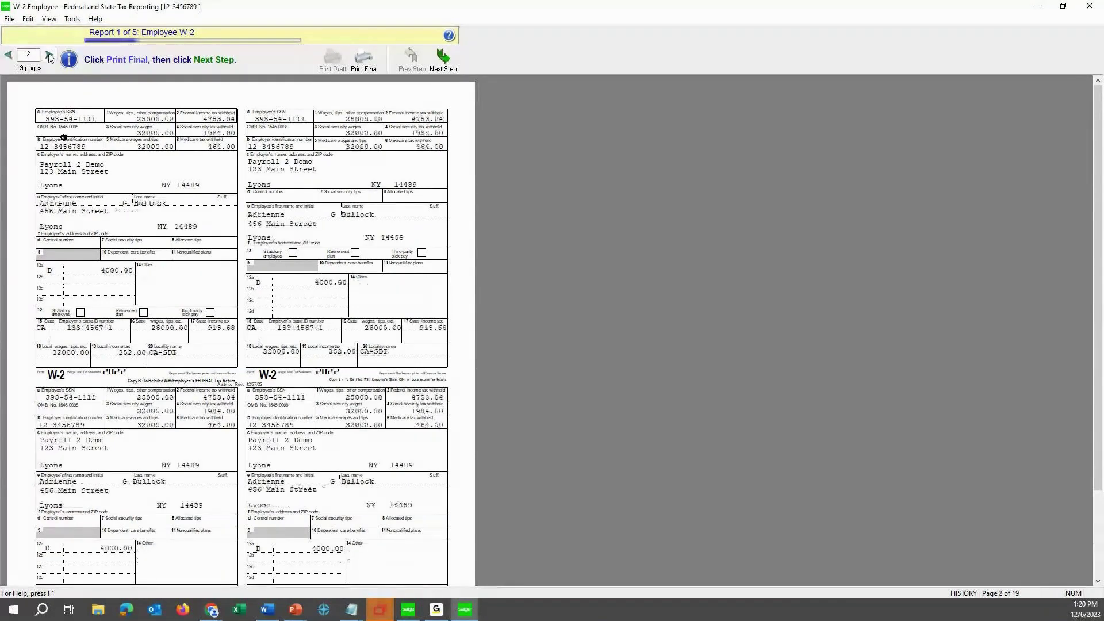
left_click(49, 55)
left_click(48, 56)
left_click(49, 55)
left_click(49, 55)
left_click(48, 55)
left_click(49, 55)
left_click(49, 55)
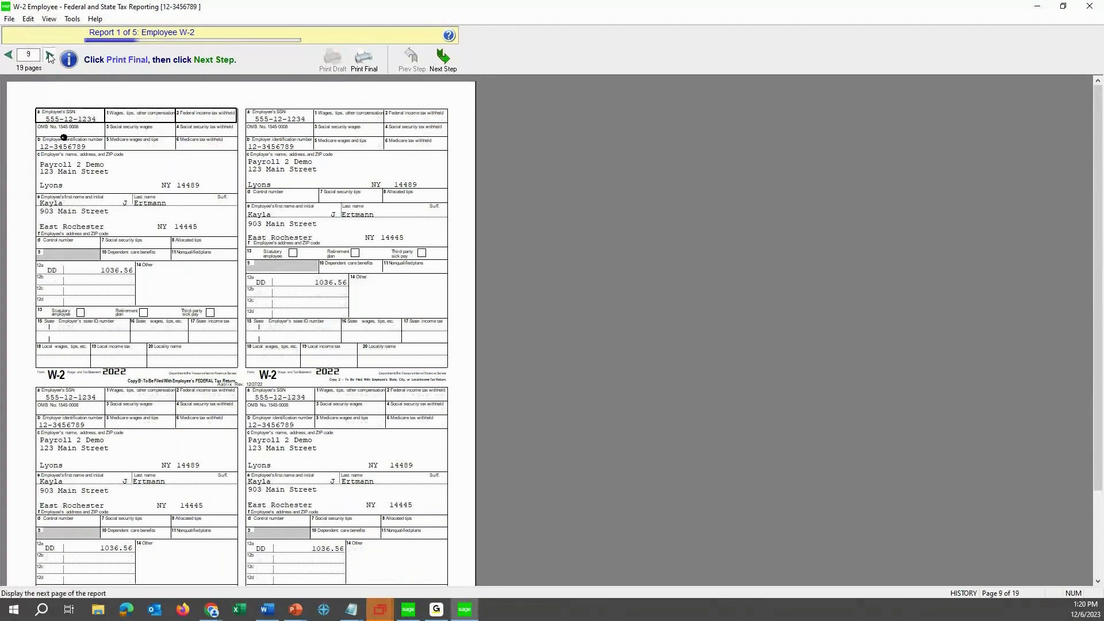
left_click(49, 55)
left_click(48, 55)
left_click(49, 55)
left_click(49, 56)
left_click(49, 56)
left_click(49, 56)
left_click(49, 57)
left_click(50, 56)
left_click(49, 56)
left_click(49, 56)
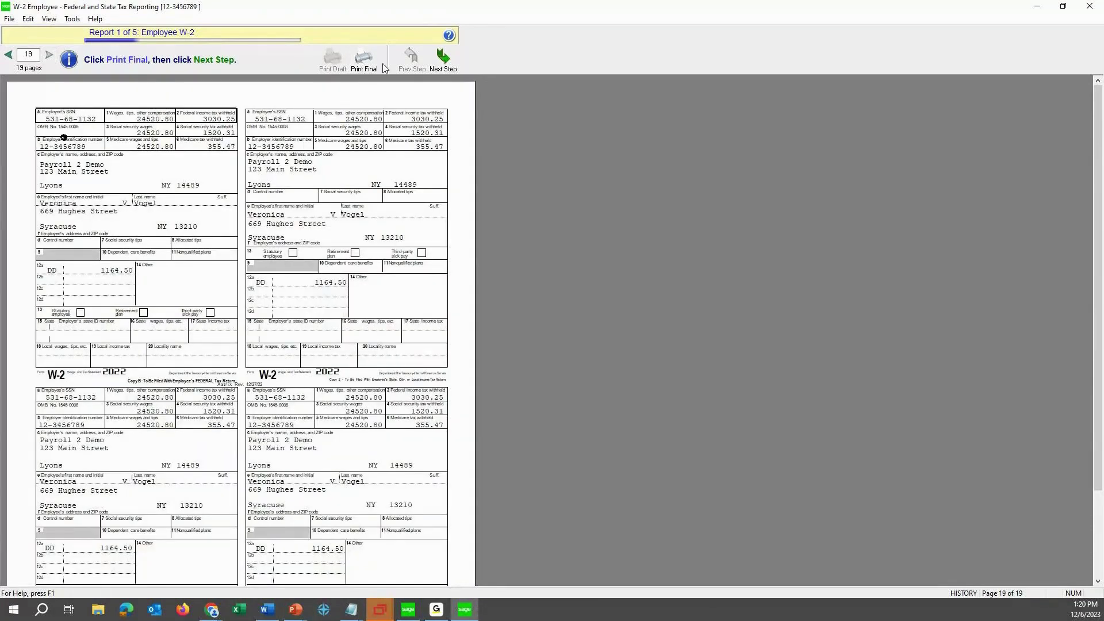
left_click(443, 57)
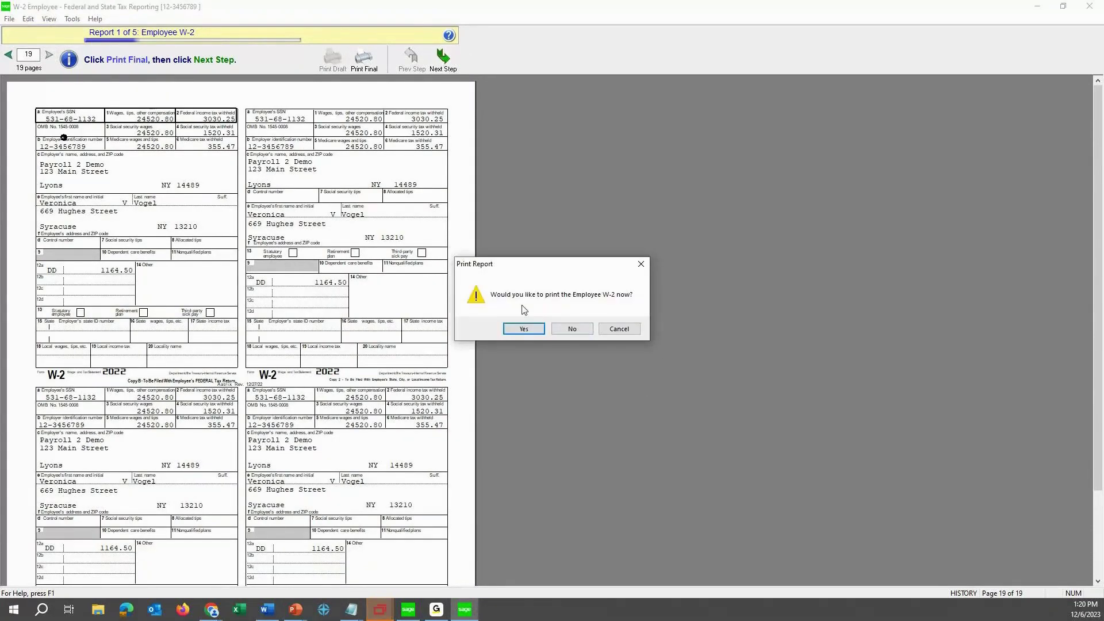
left_click(572, 328)
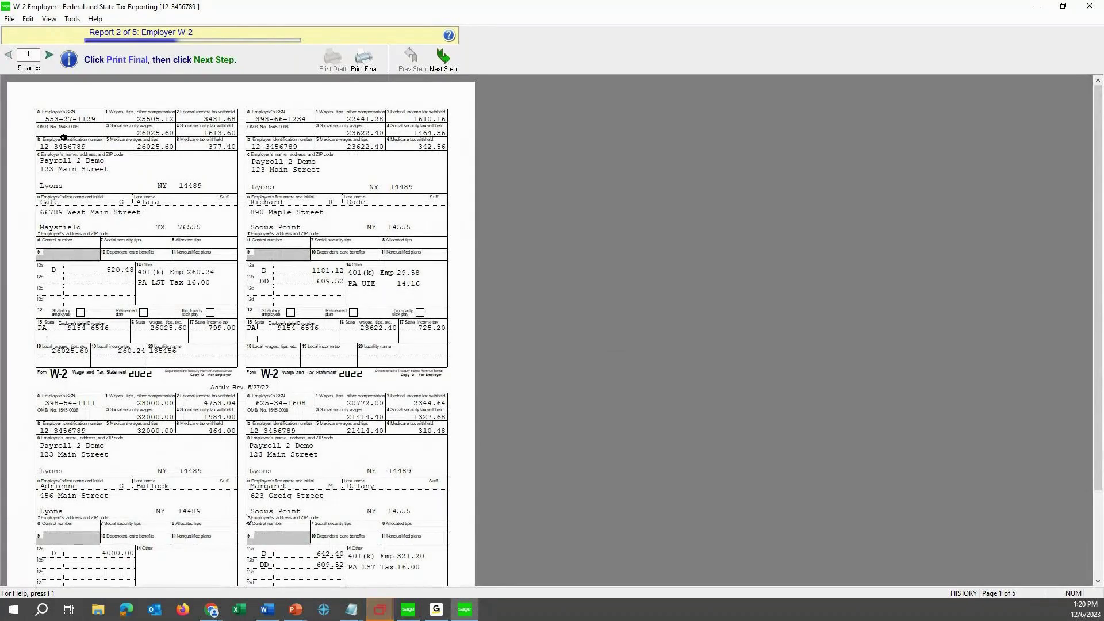
Page to Employer W-2 page 5, accept the paper warning, and dismiss the Print dialog.
left_click(49, 57)
left_click(49, 58)
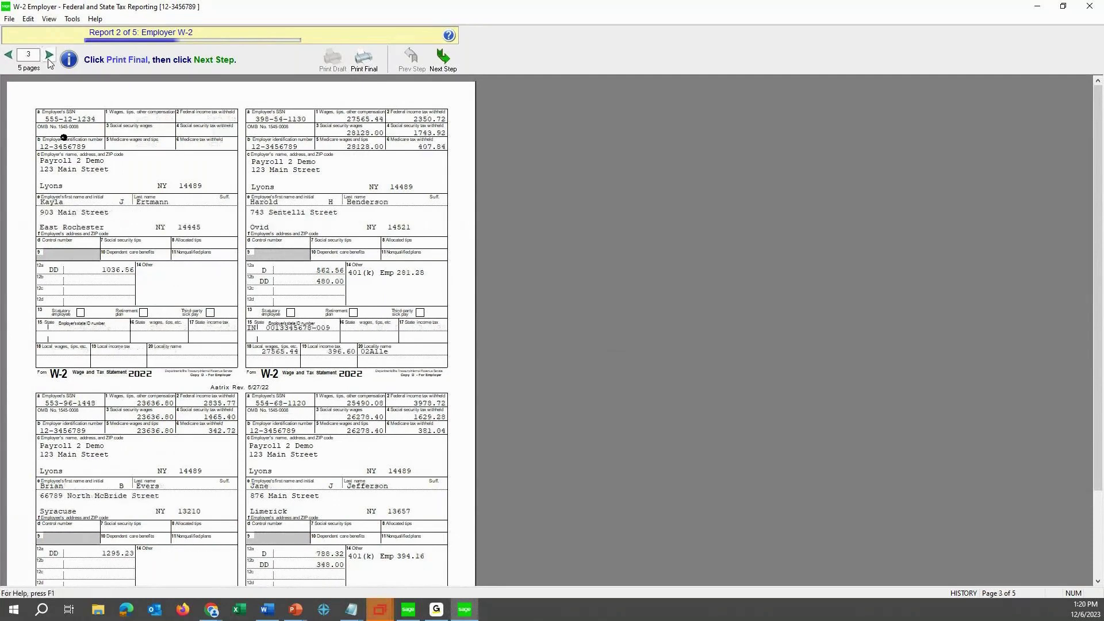
left_click(49, 58)
left_click(49, 57)
left_click(363, 58)
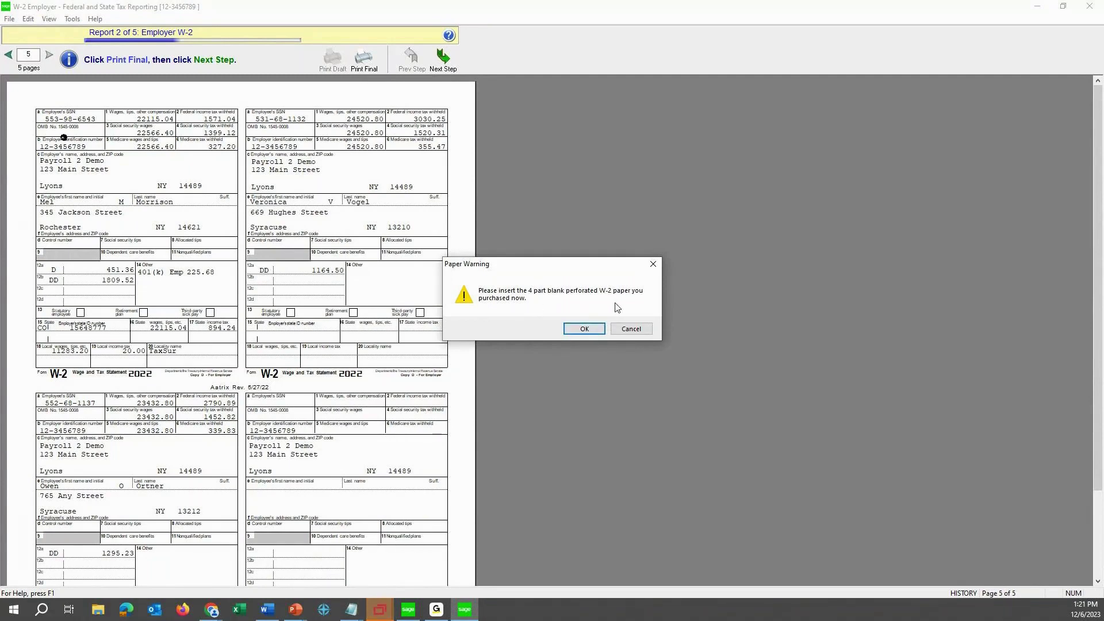
left_click(595, 330)
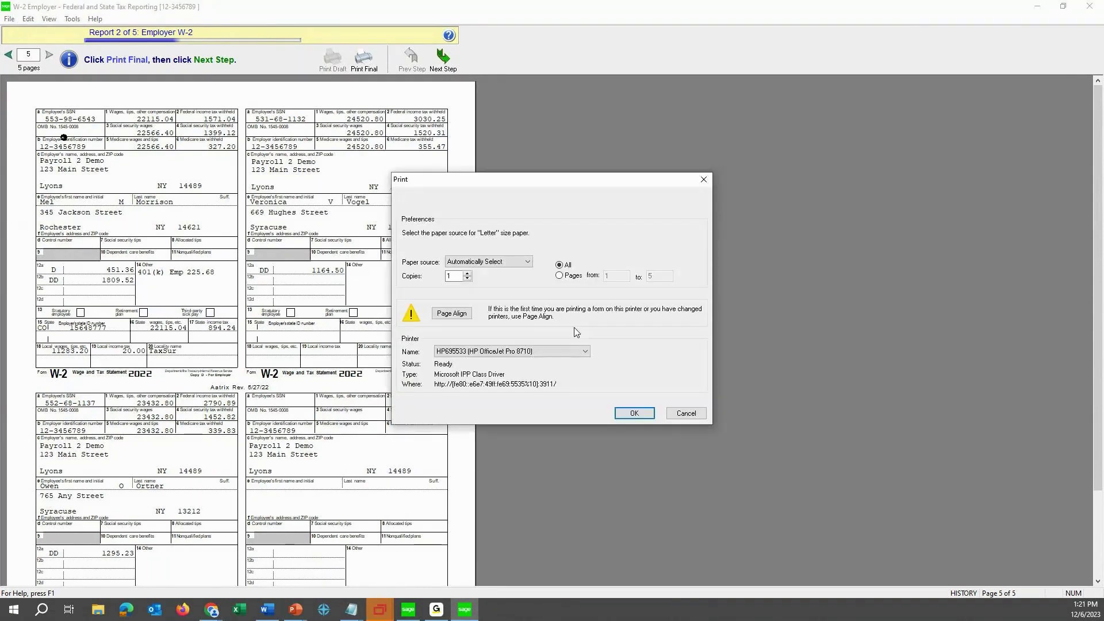
left_click(689, 413)
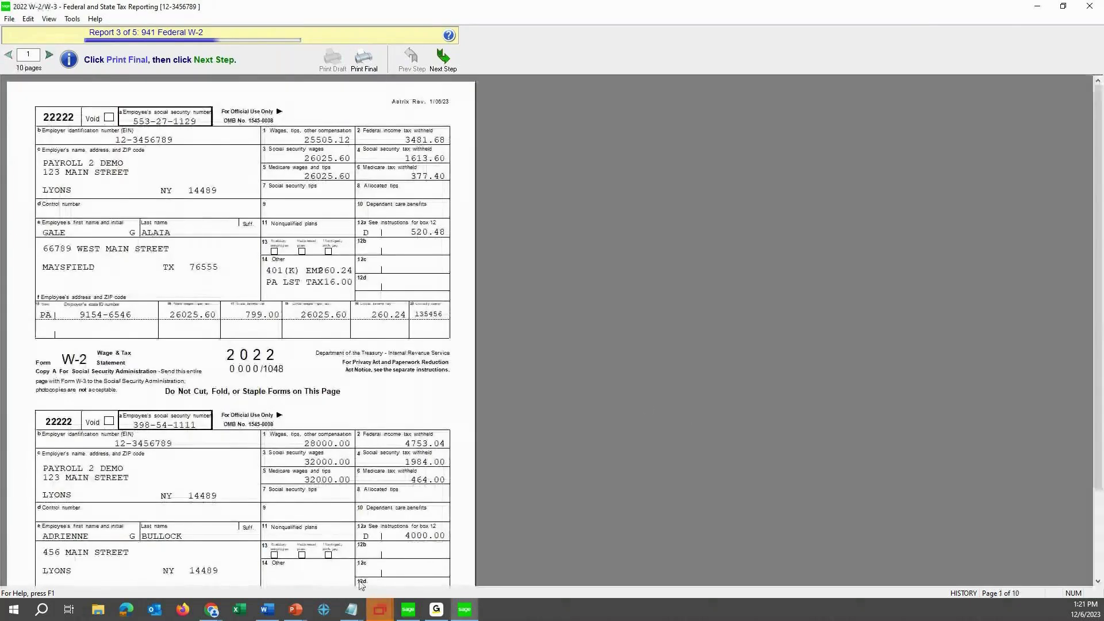
Skip printing the 941 Federal W-2 so the one-page 941 Federal W-3 loads.
scroll(432, 406, "down", 3)
scroll(429, 405, "up", 4)
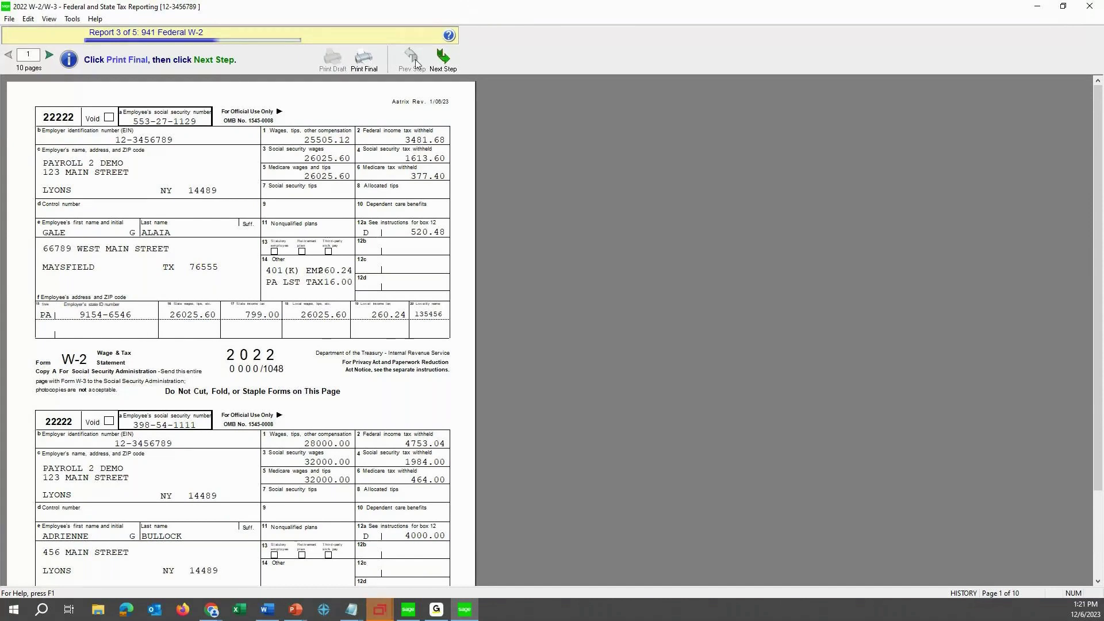
left_click(443, 57)
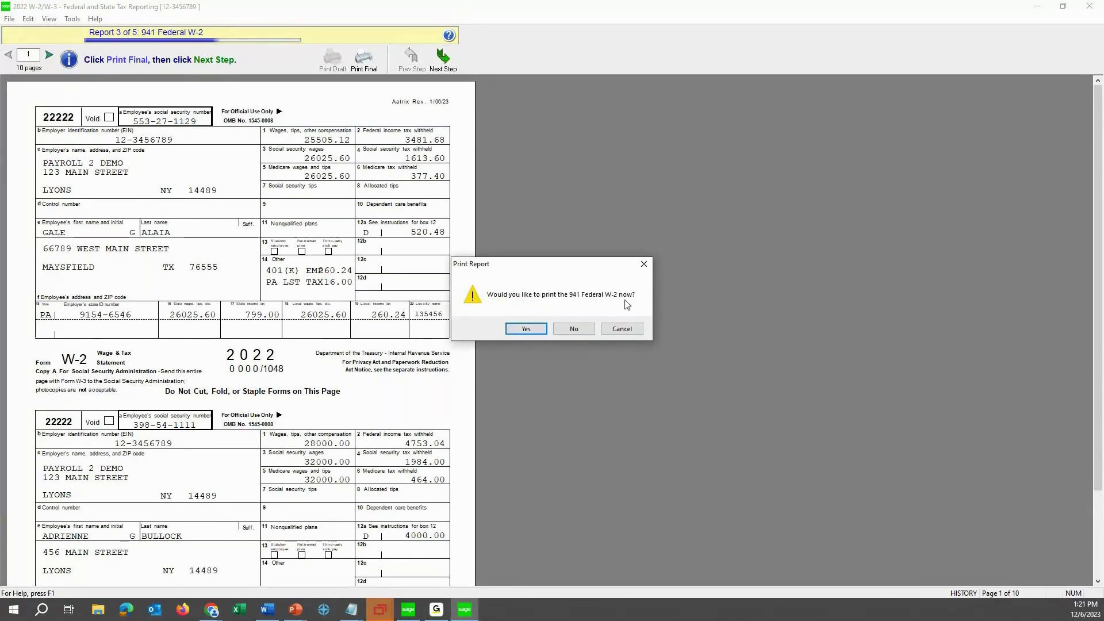
left_click(583, 332)
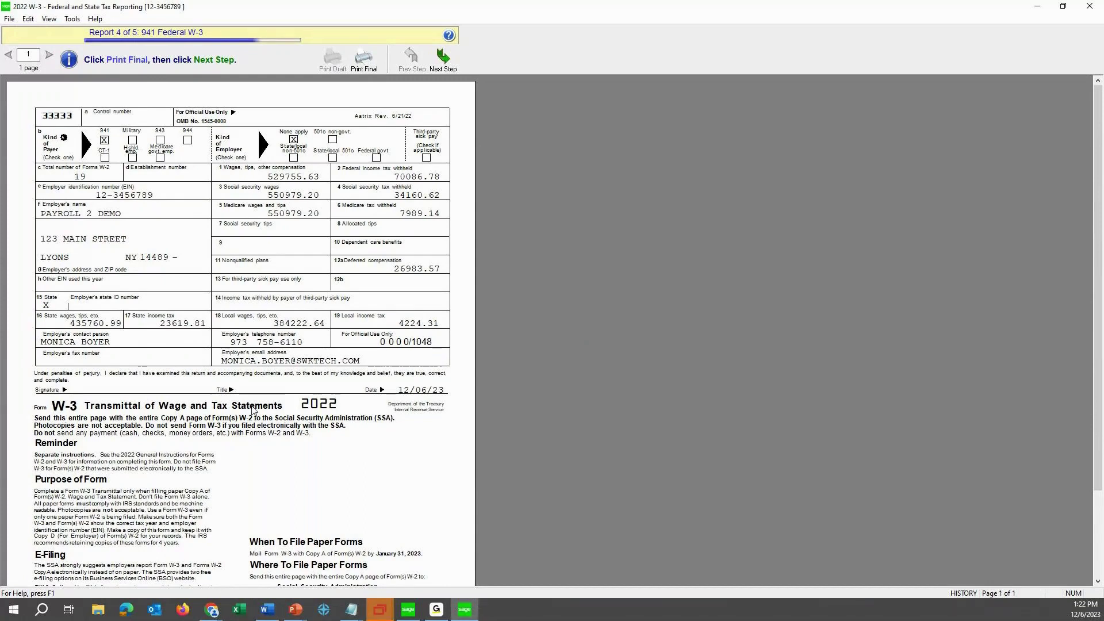
Check the contact and federal ID details on Company Maintenance's 2. Additional tab, then close it.
left_click(407, 613)
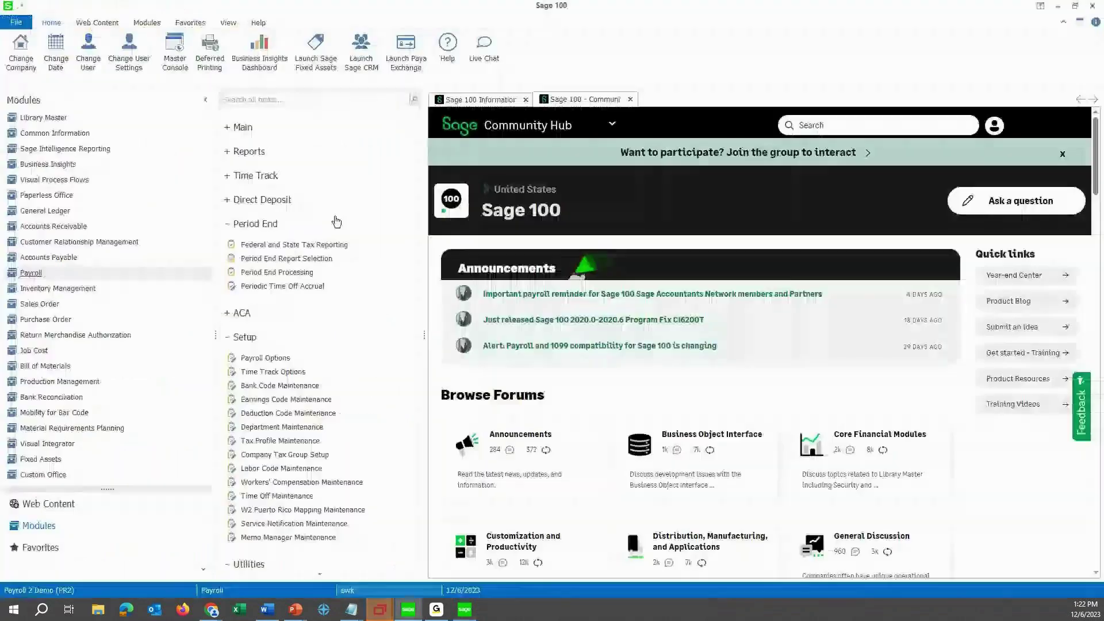
left_click(123, 120)
left_click(267, 149)
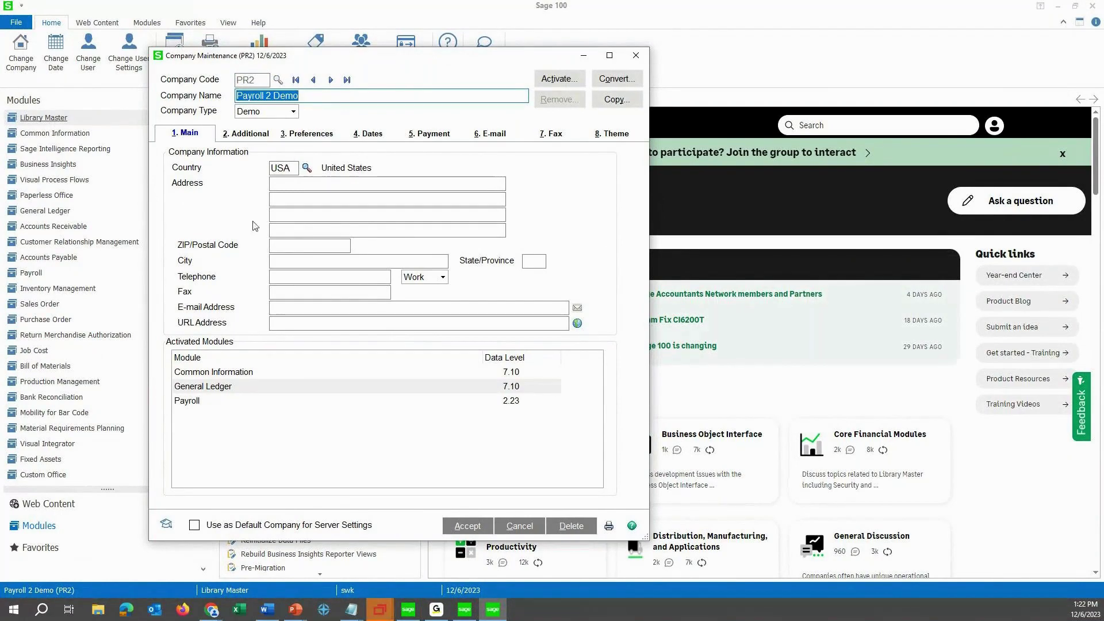
left_click(270, 141)
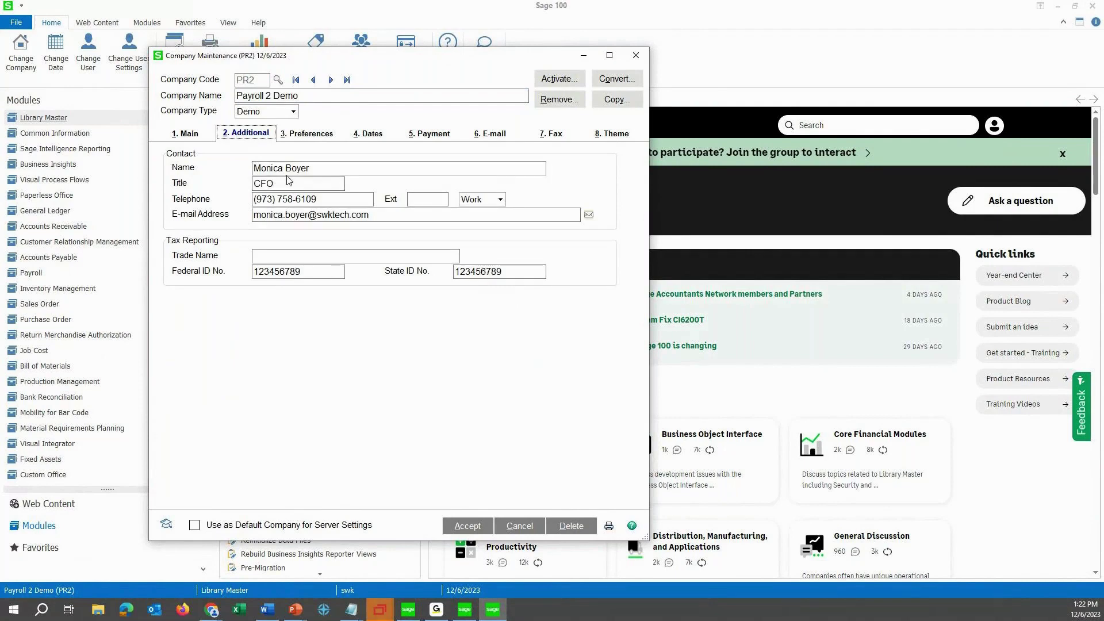
left_click(397, 215)
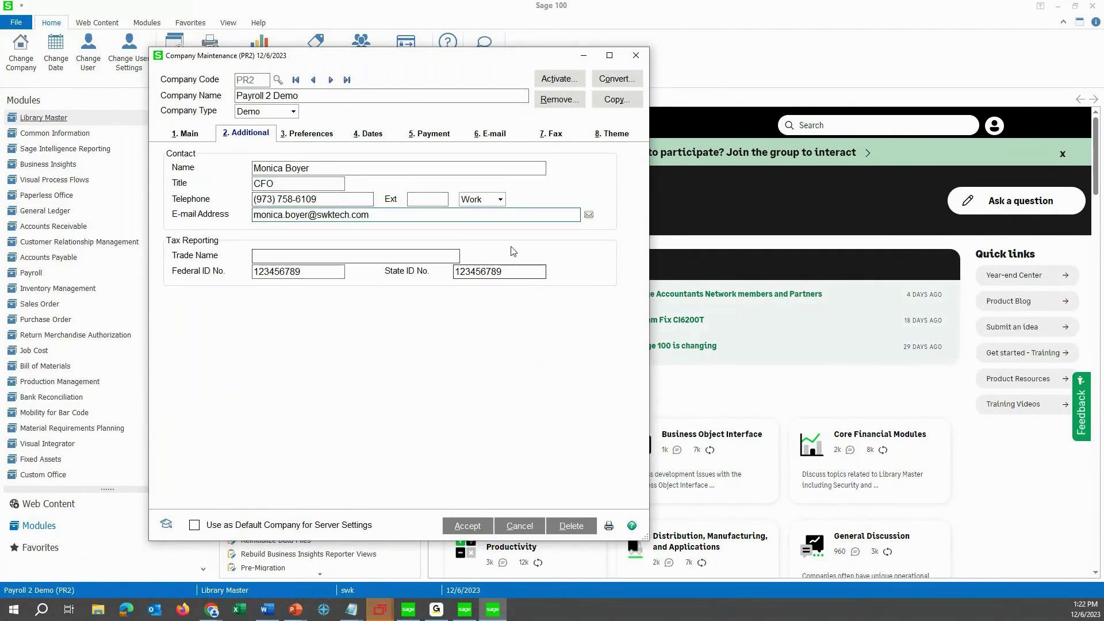
left_click(640, 59)
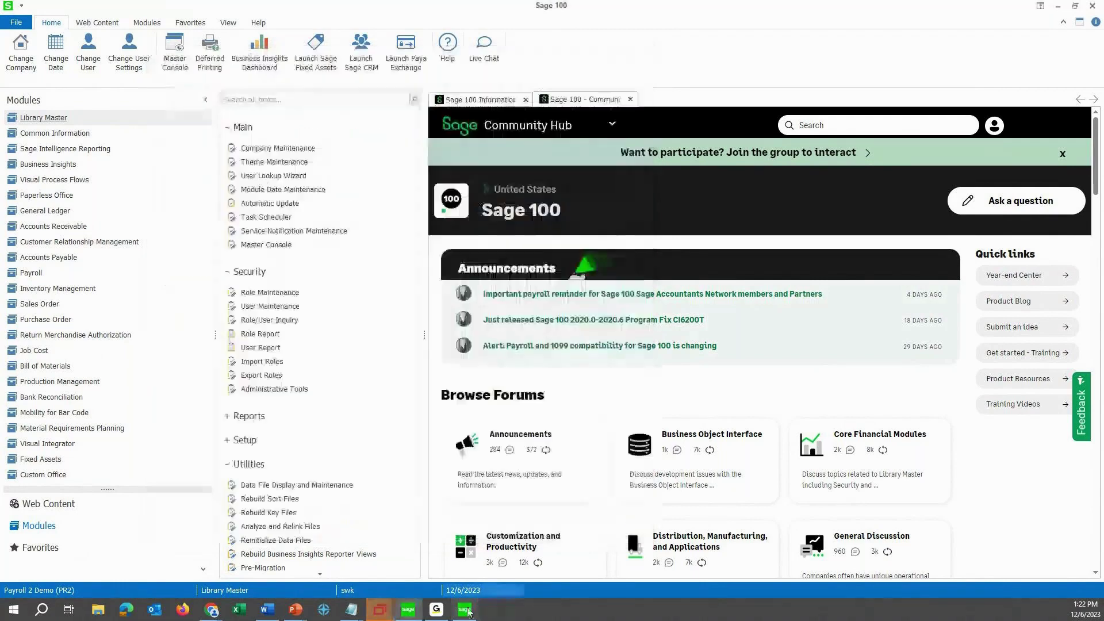
Back in the W-3 window, decline printing the W-3 and W-2 Notice, then close History File Options.
mouse_move(465, 609)
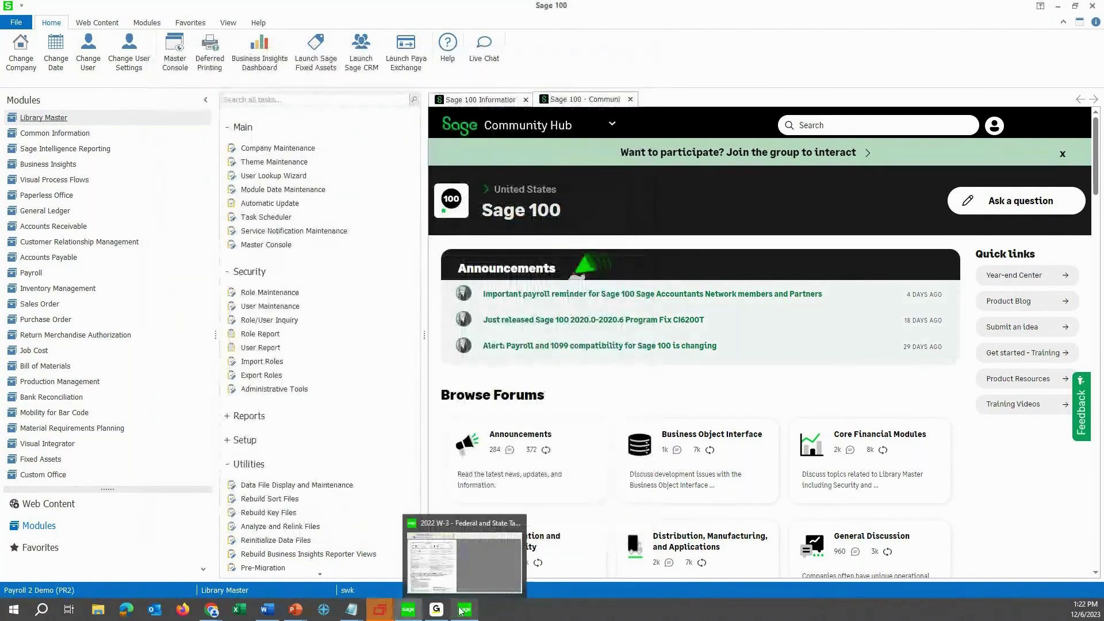
left_click(466, 562)
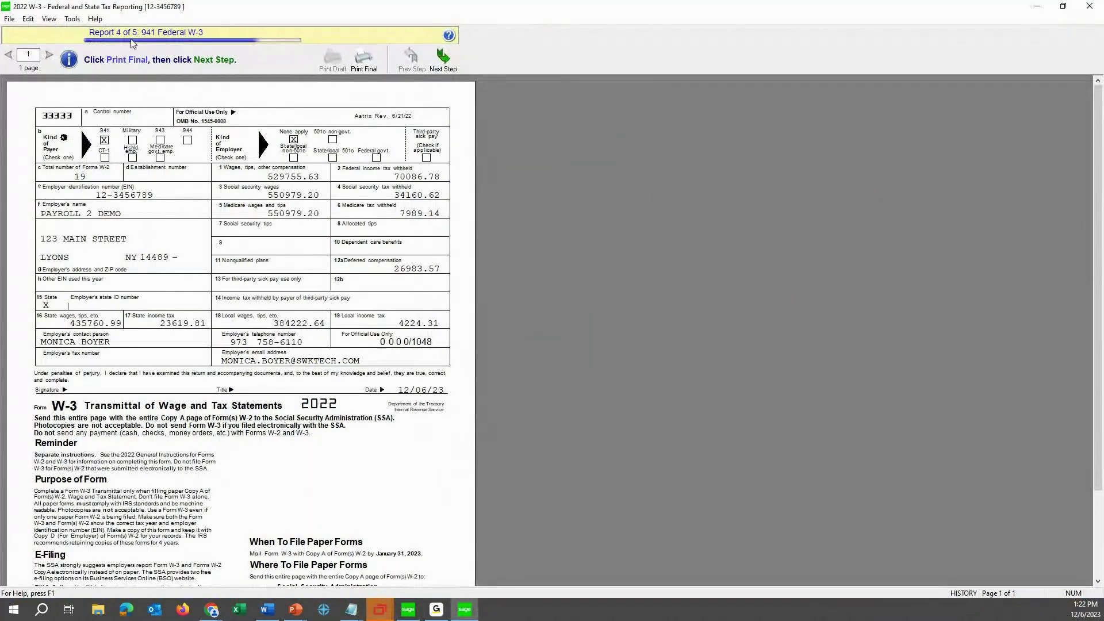
left_click(446, 60)
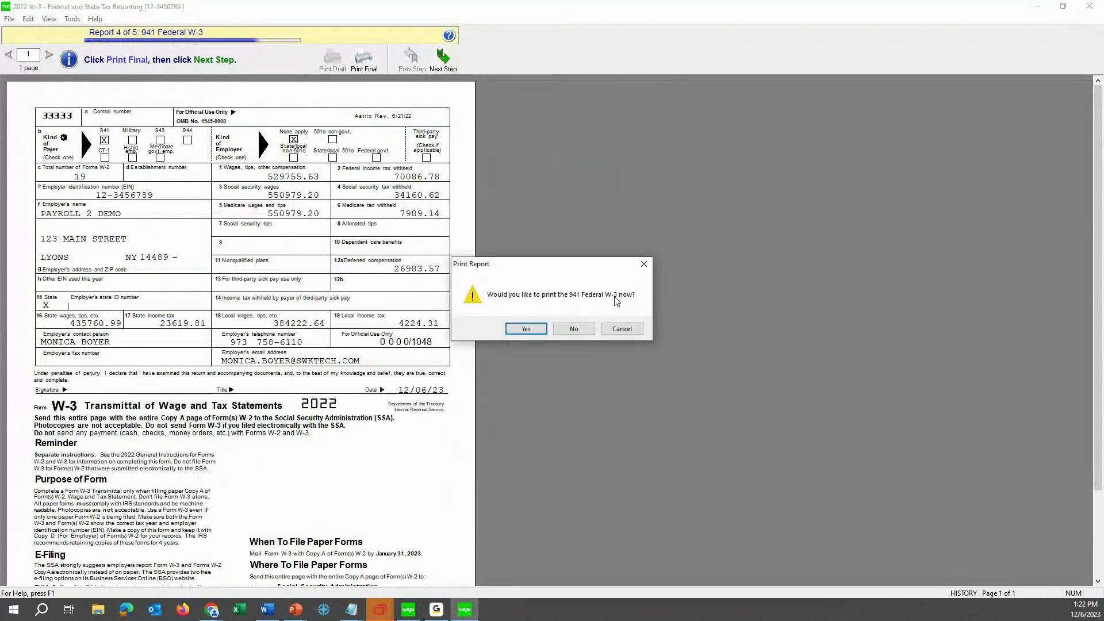
left_click(591, 329)
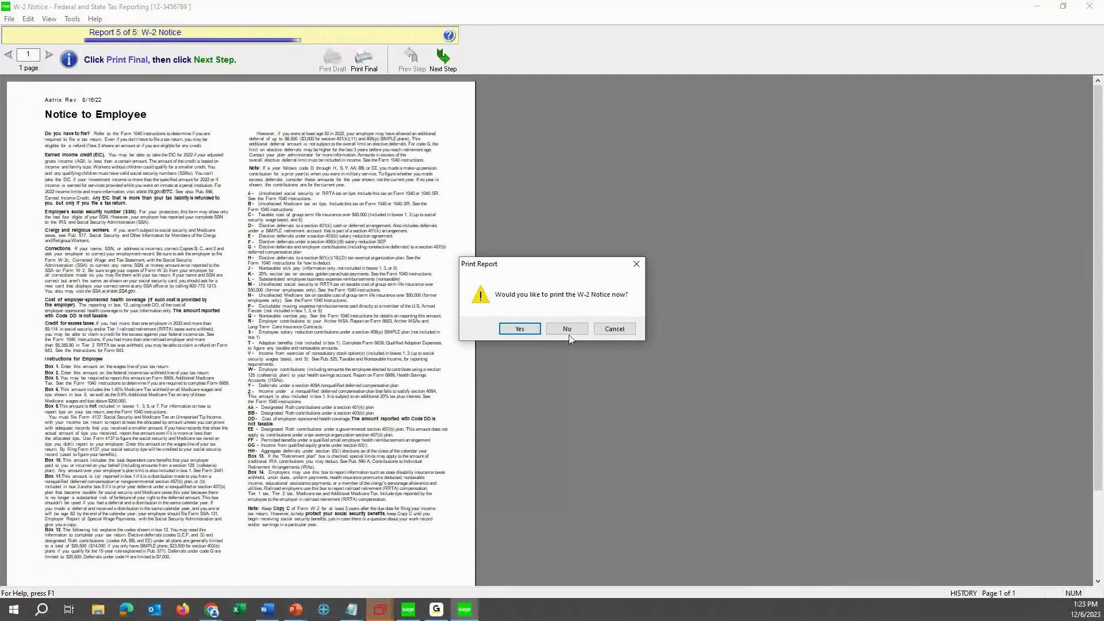
left_click(568, 335)
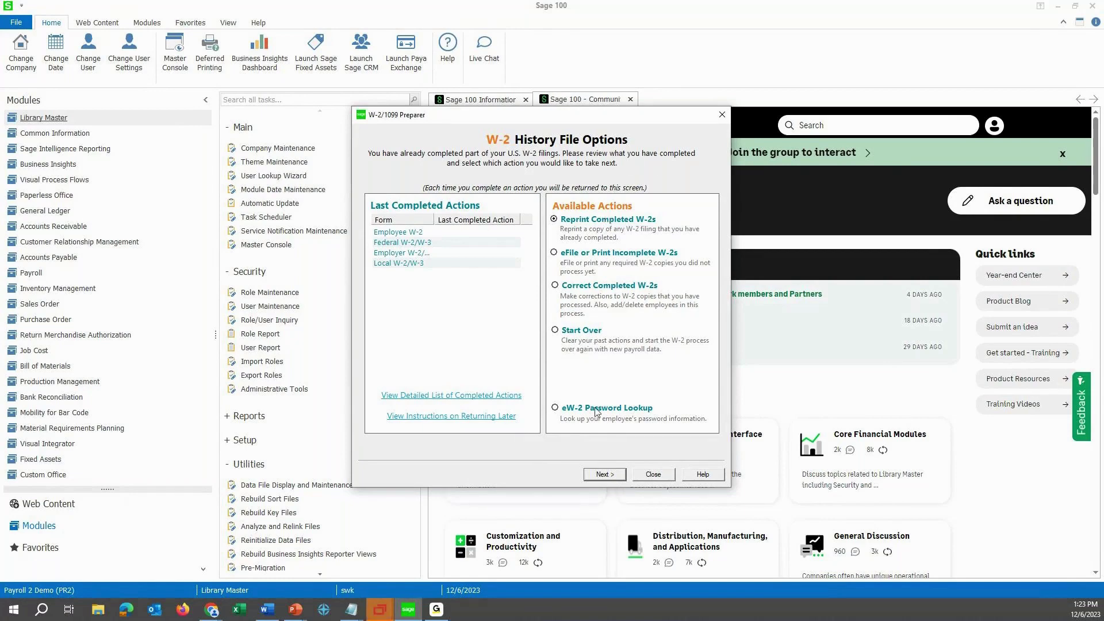
left_click(642, 474)
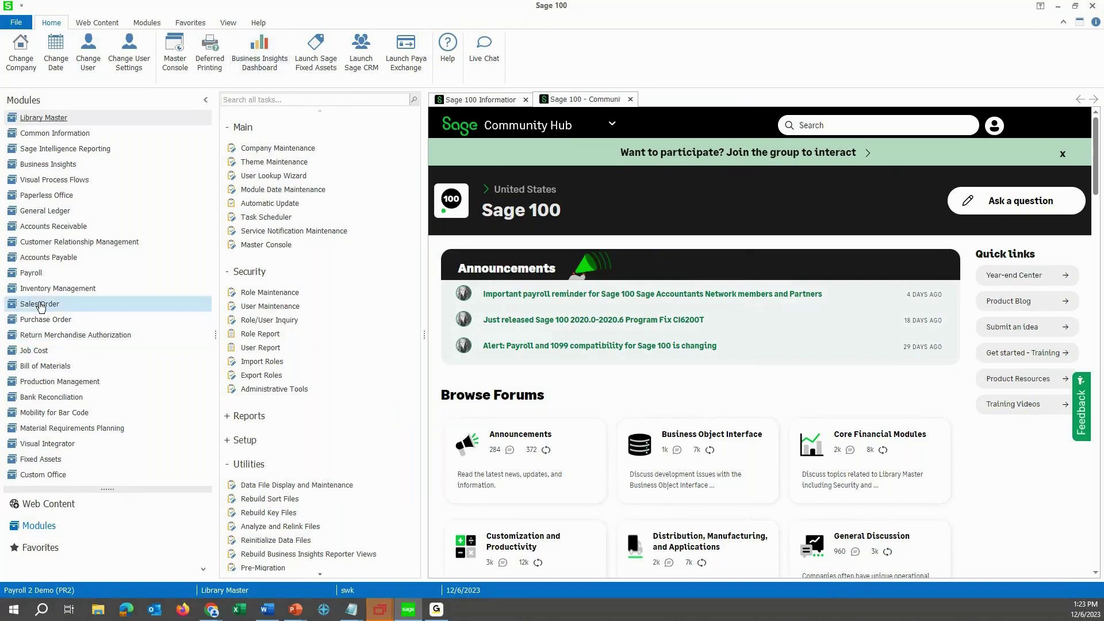
Browse the Form Name lookup in Payroll's Federal and State Tax Reporting, then cancel and close it.
left_click(32, 272)
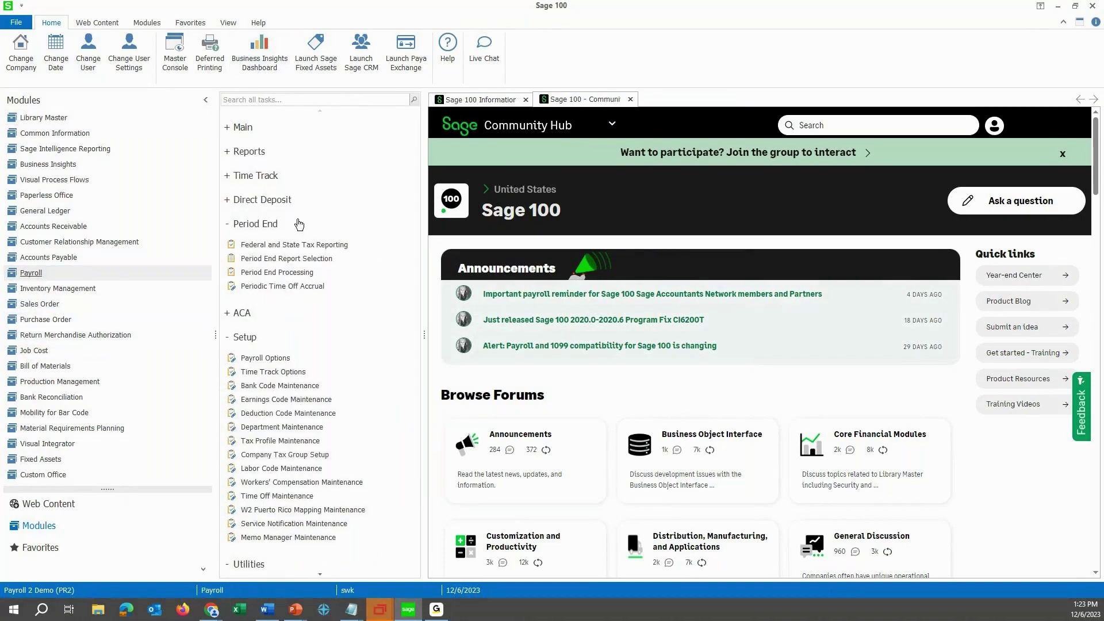
left_click(297, 246)
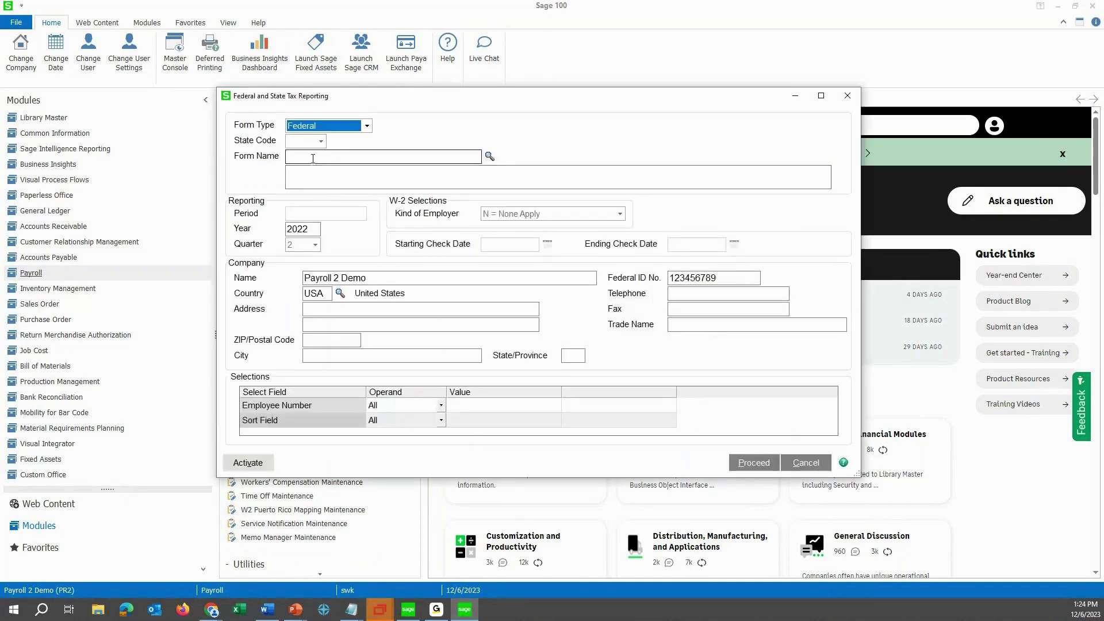
left_click(489, 156)
scroll(223, 310, "down", 2)
scroll(203, 307, "up", 2)
scroll(202, 307, "down", 2)
left_click(173, 280)
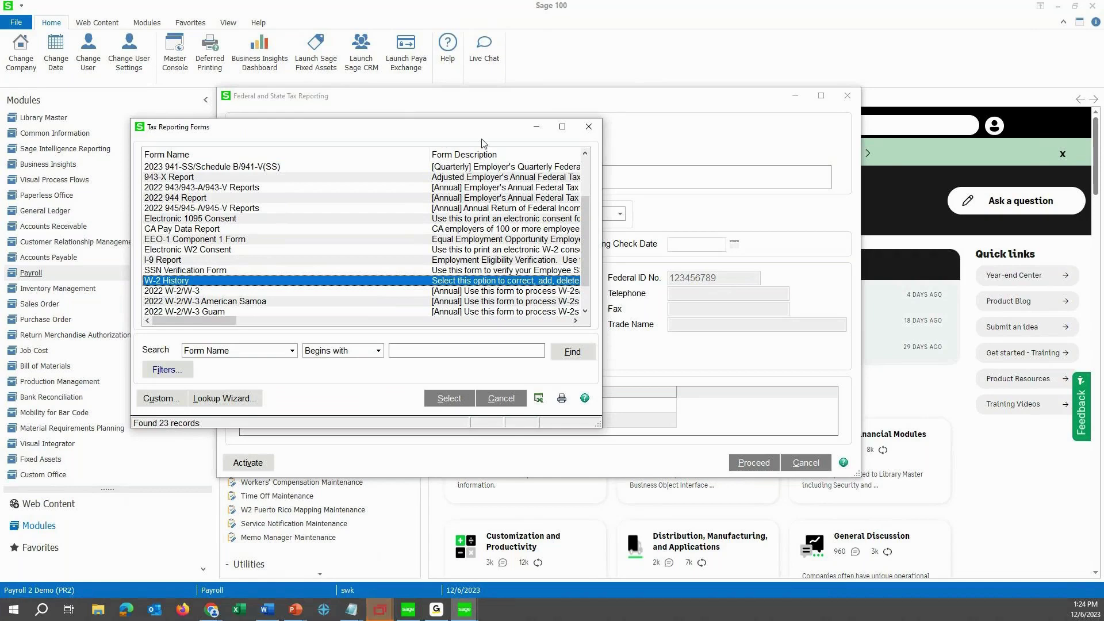
scroll(291, 311, "right", 5)
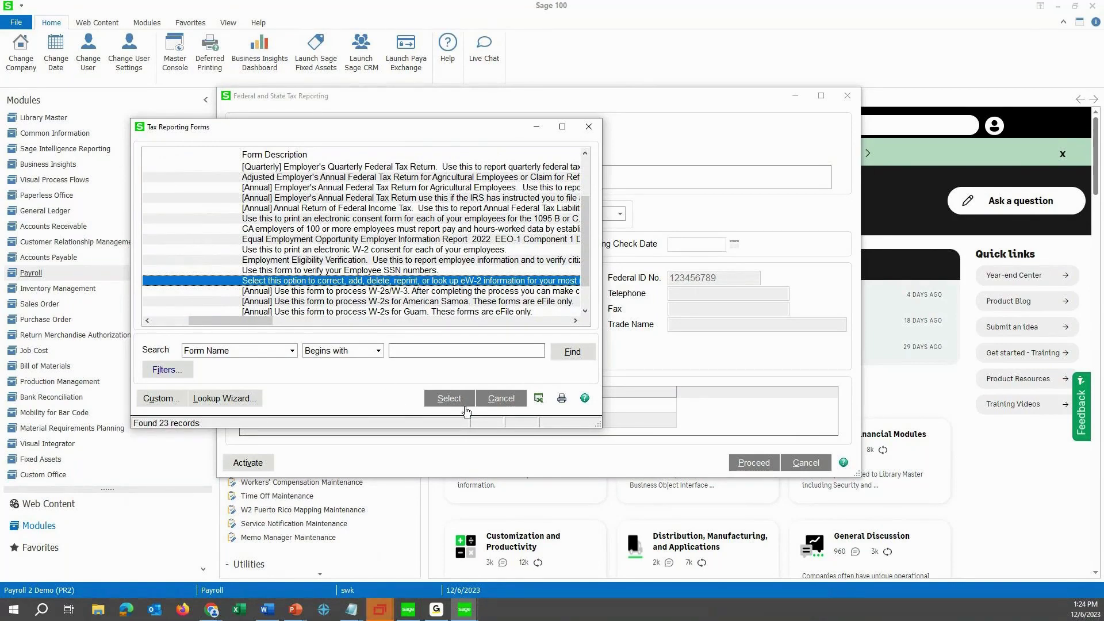
left_click(492, 401)
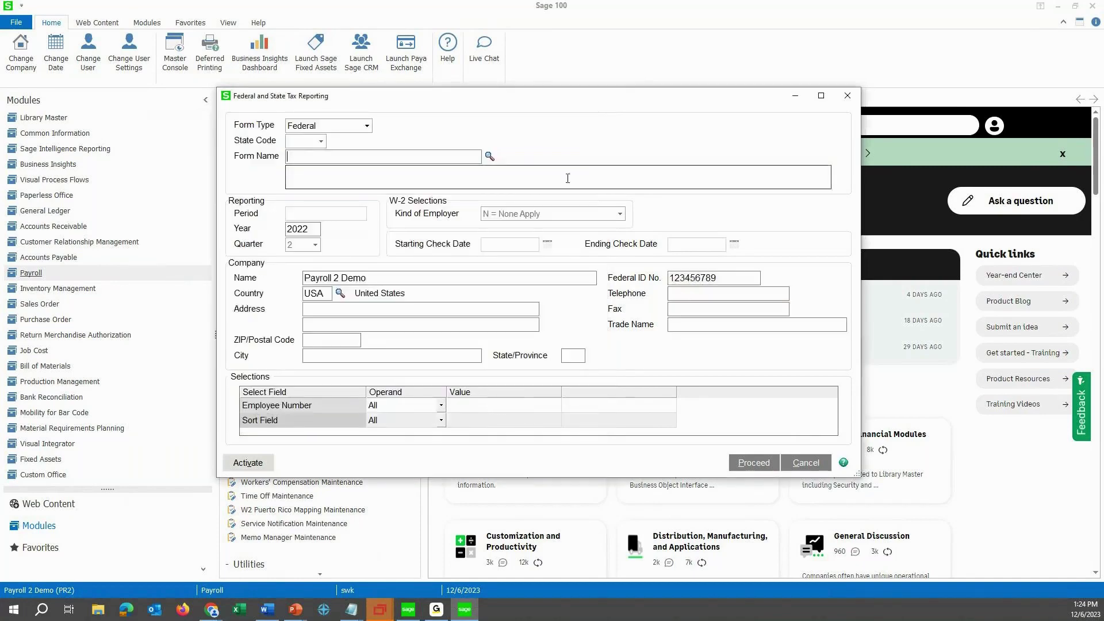
left_click(847, 96)
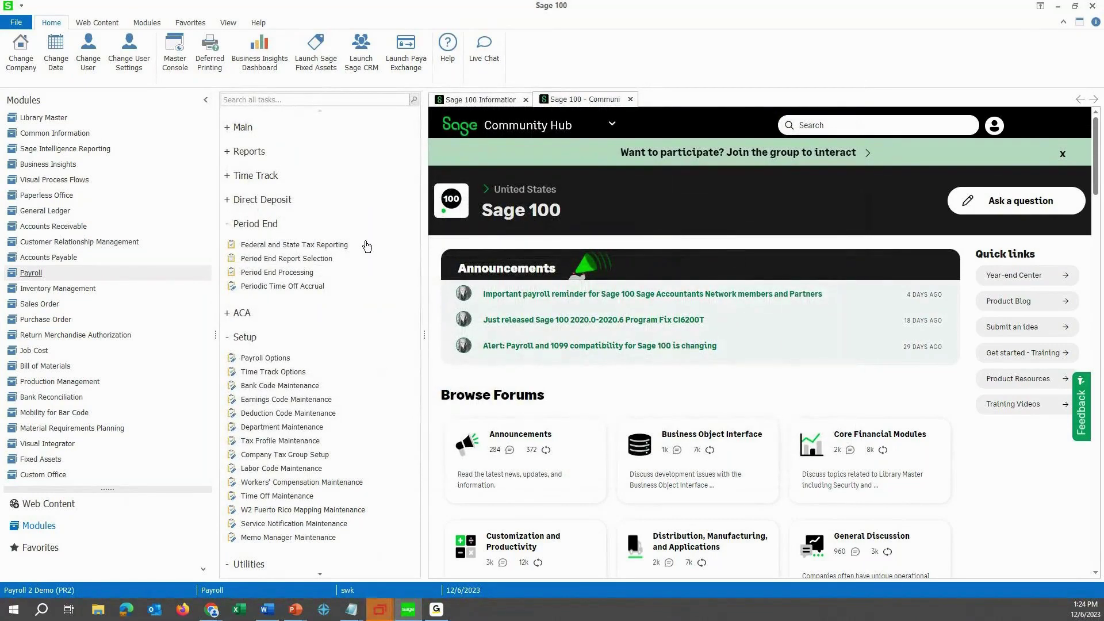
Open Accounts Payable Vendor Maintenance, step to Airway Lamps, and view its 2. Additional tab.
left_click(72, 258)
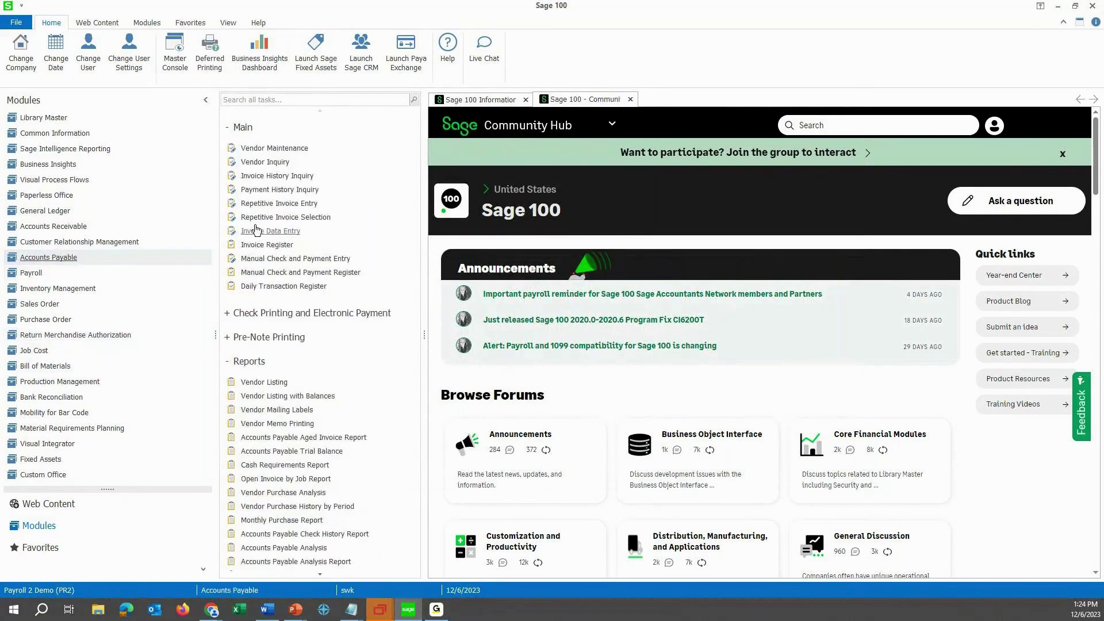
left_click(286, 149)
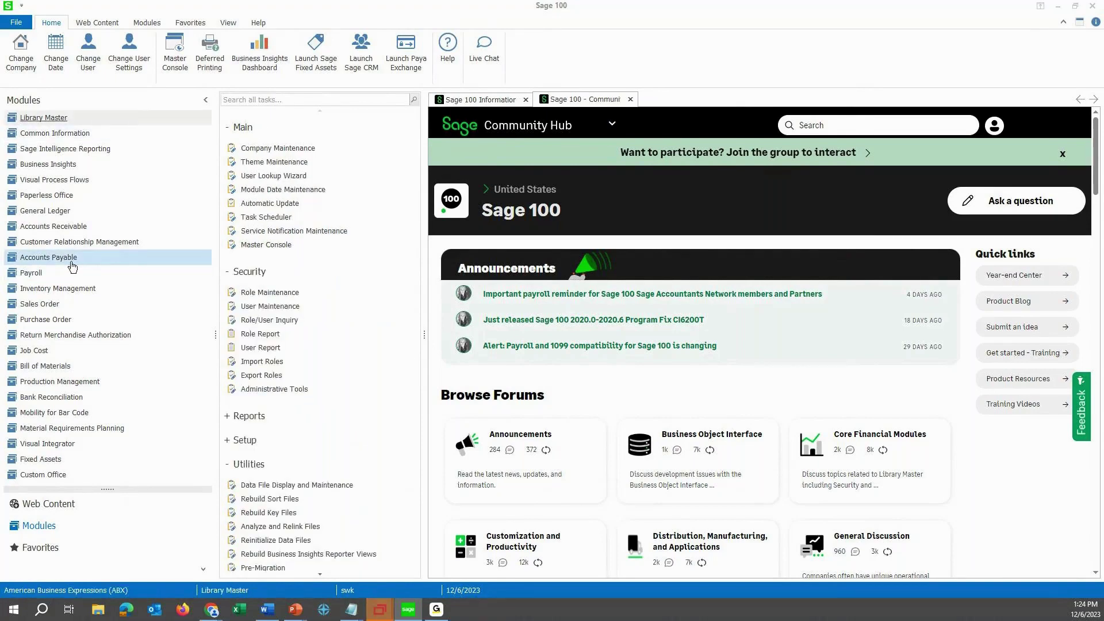
left_click(81, 261)
left_click(269, 148)
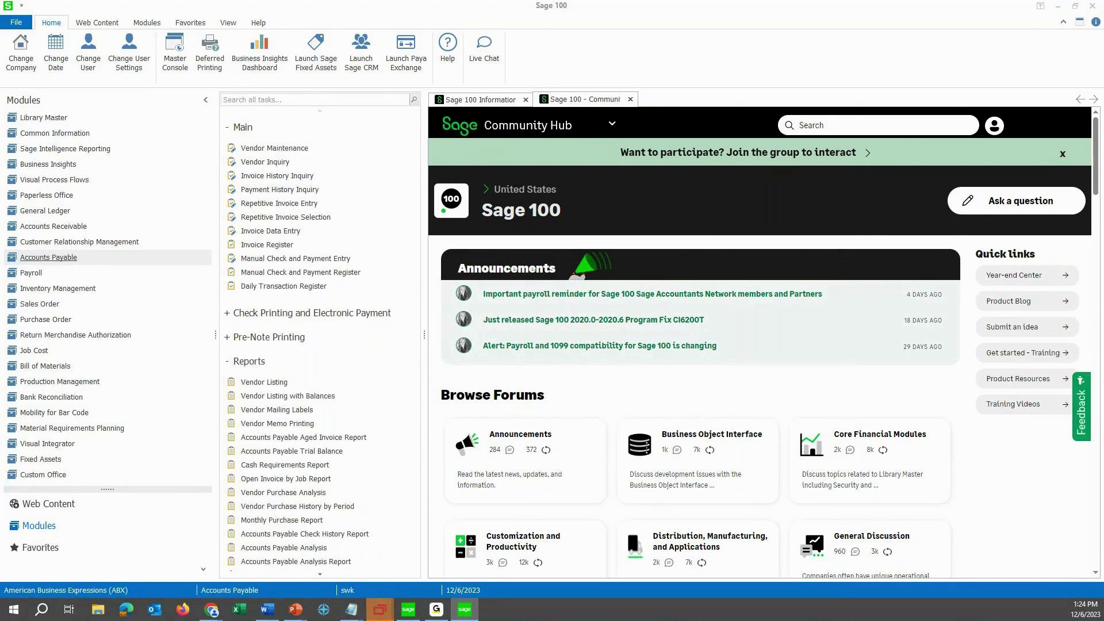
left_click(362, 163)
left_click(300, 200)
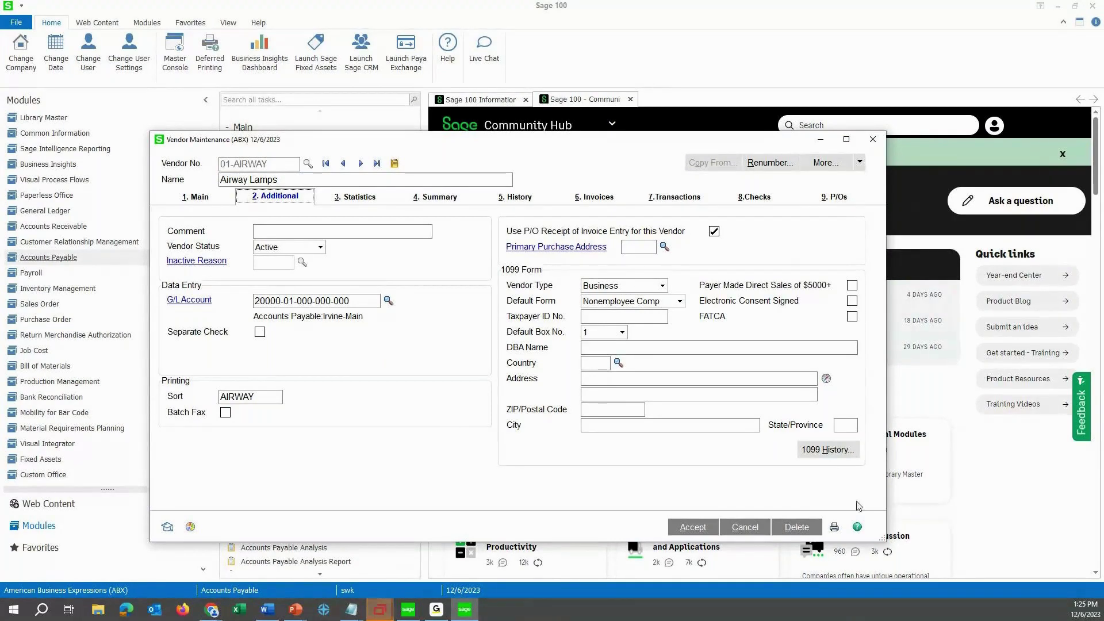
Change Airway Lamps' 2020 Nonemployee Comp 1099 history from 5,210.39 to 6,210.39 and save.
left_click(826, 452)
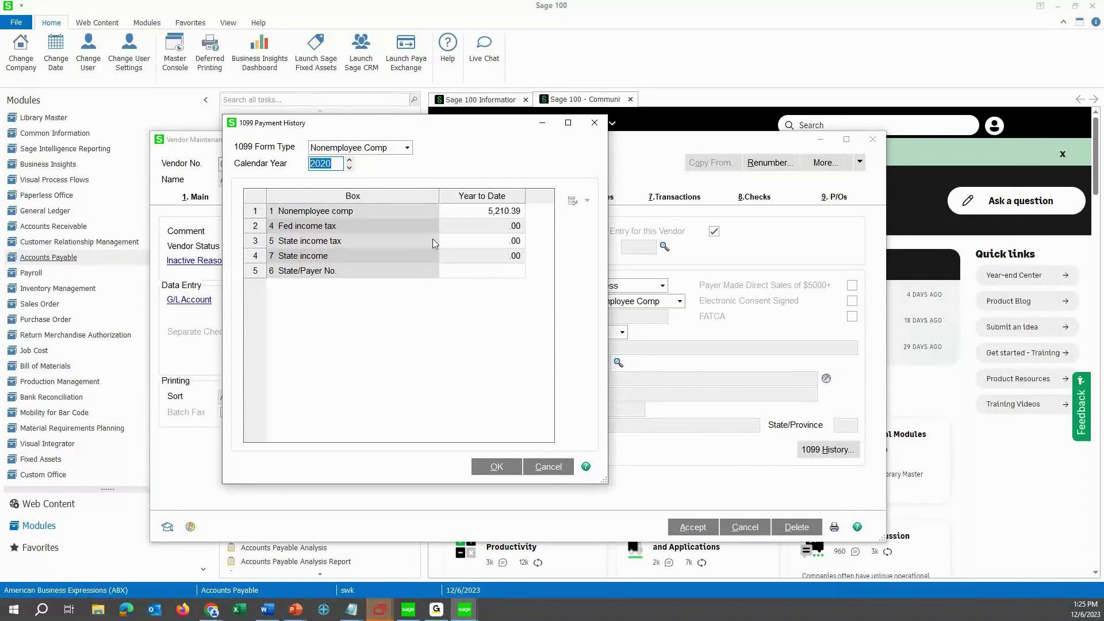
left_click(458, 209)
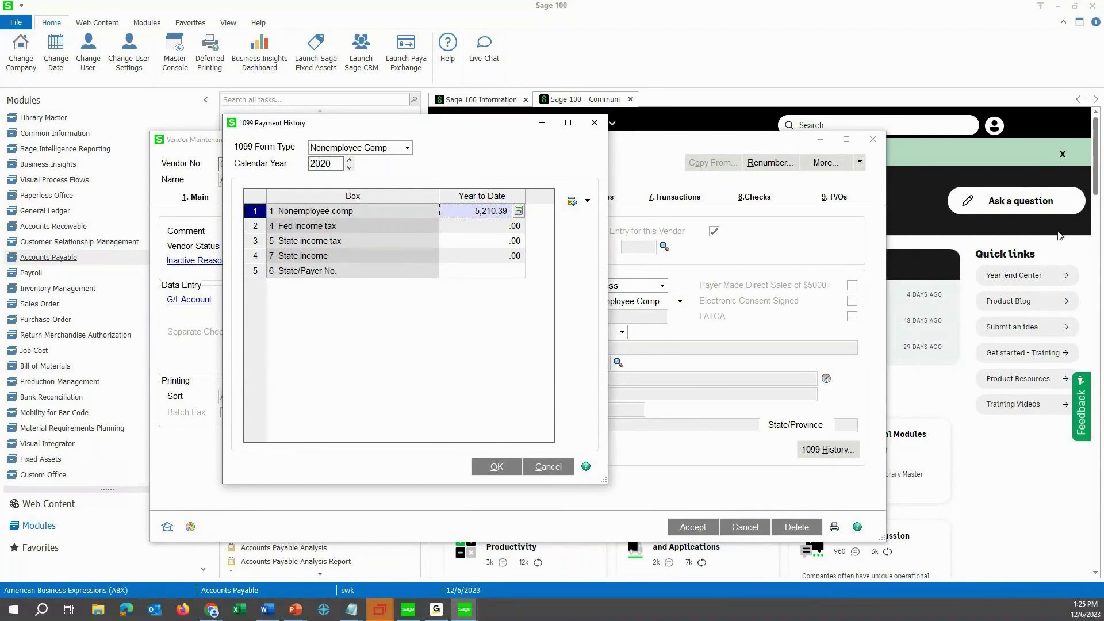
type("6.21")
type("0.")
type("9")
key("BackSpace")
type("39")
key("Tab")
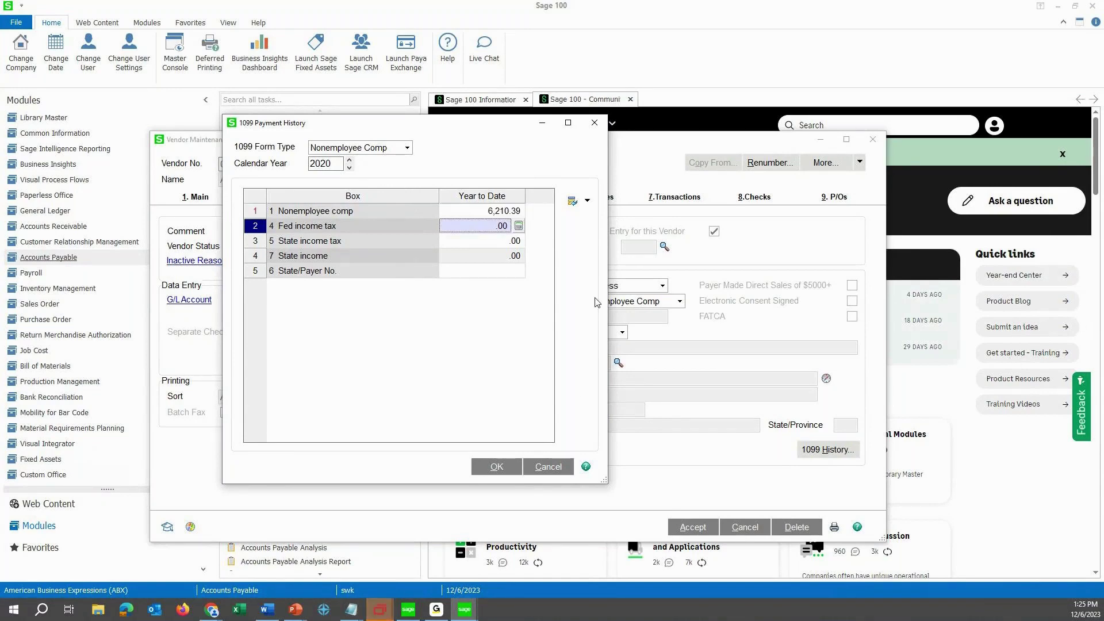
left_click(494, 467)
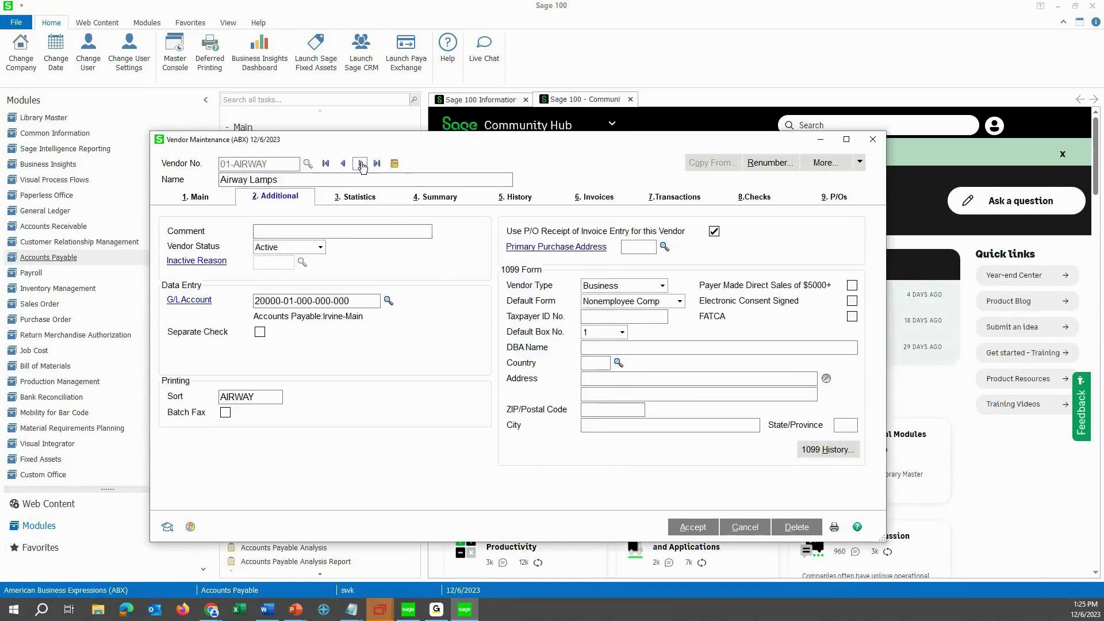
left_click(360, 164)
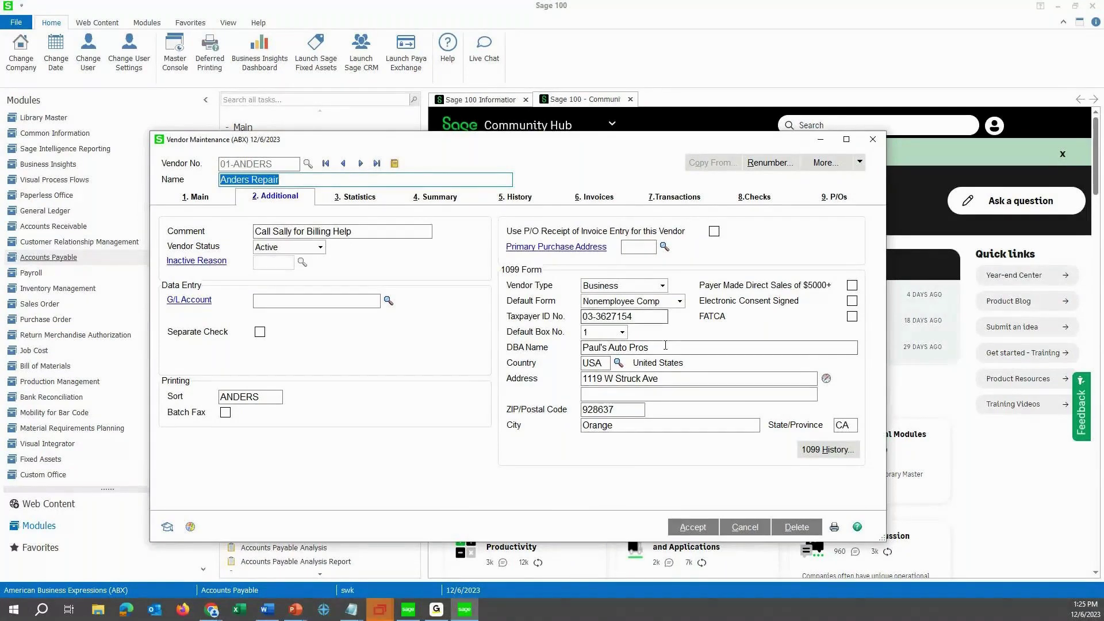
Confirm Anders Repair's 1099 Default Form stays Nonemployee Comp and accept the vendor record.
left_click_drag(667, 345, 563, 352)
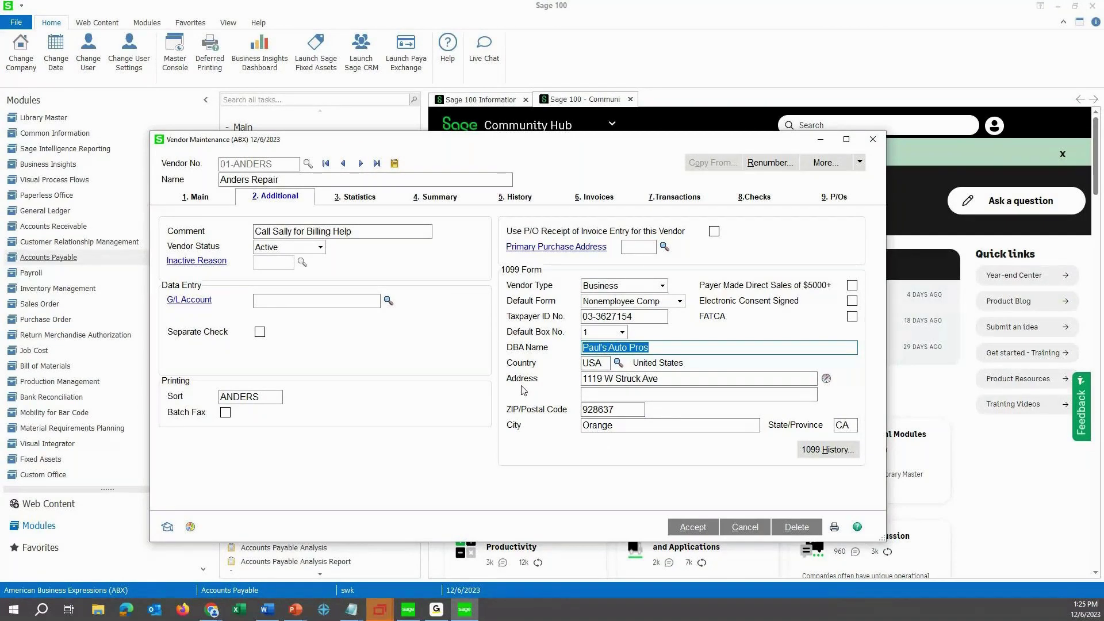
left_click(192, 201)
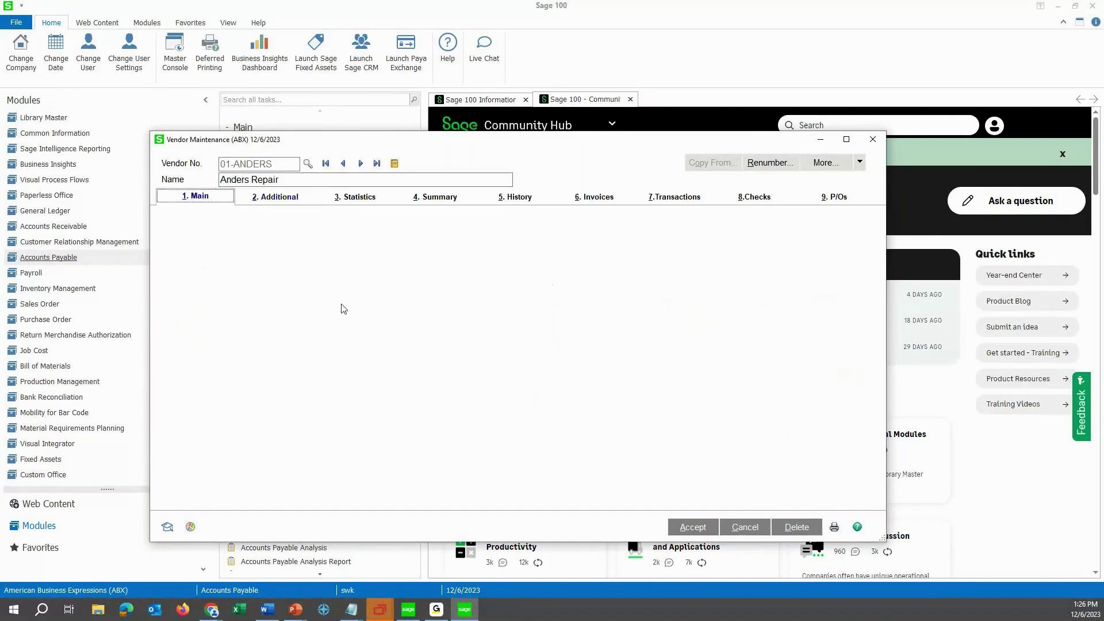
left_click(278, 196)
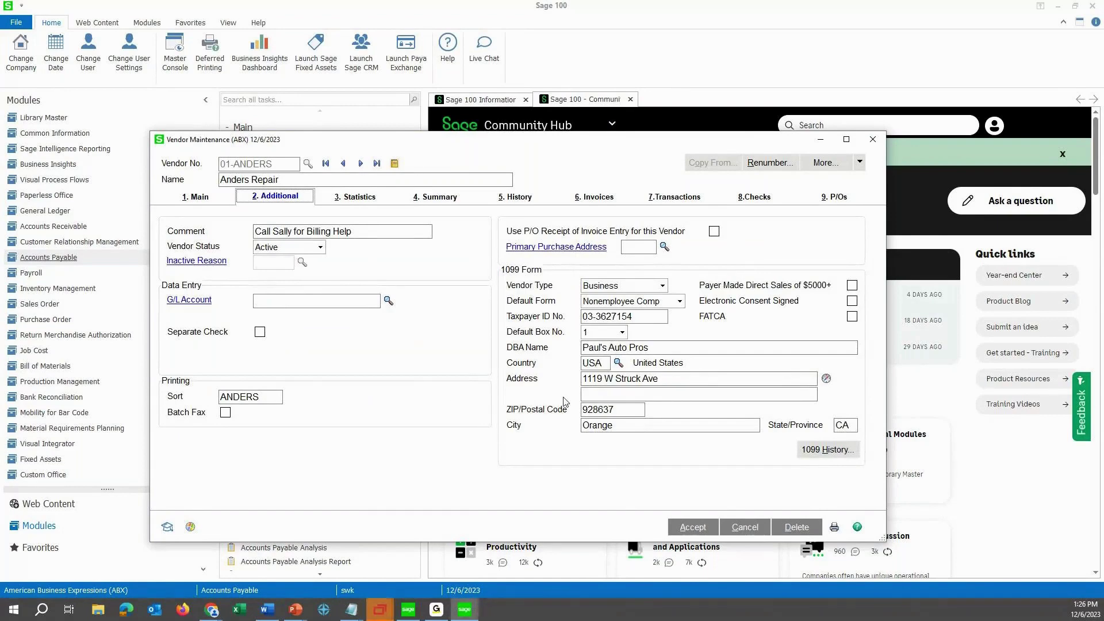
left_click(655, 301)
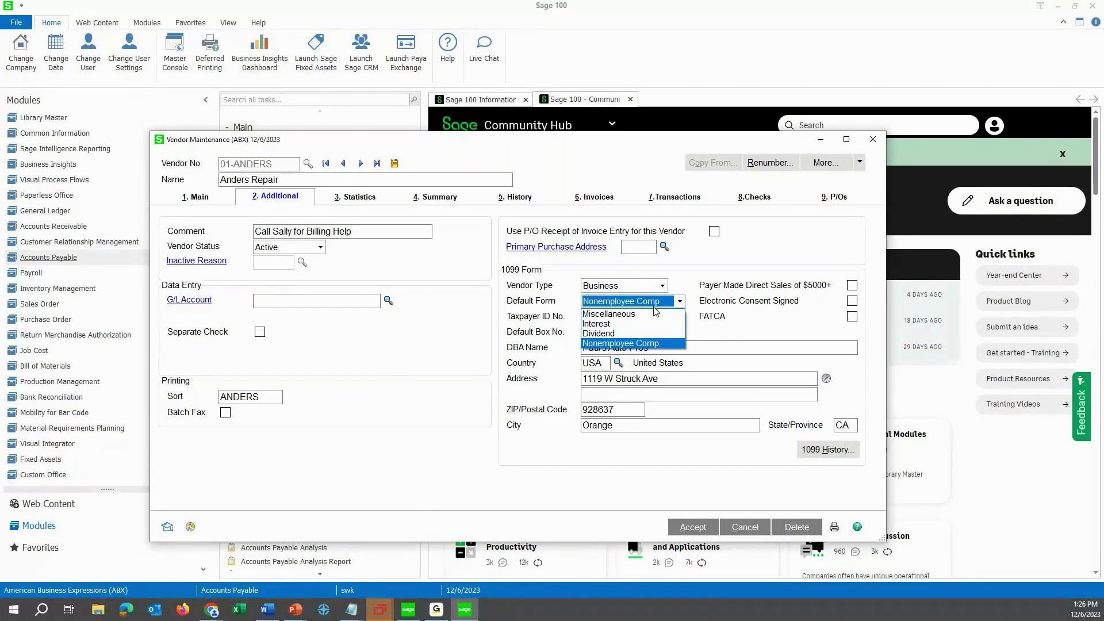
left_click(654, 306)
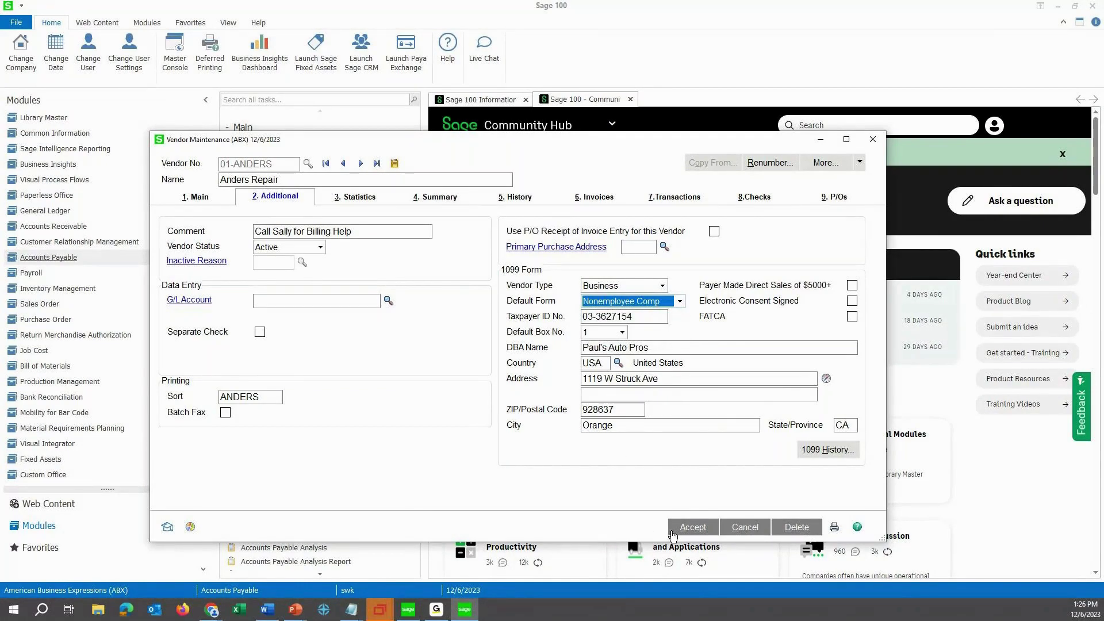
left_click(672, 532)
scroll(272, 448, "down", 2)
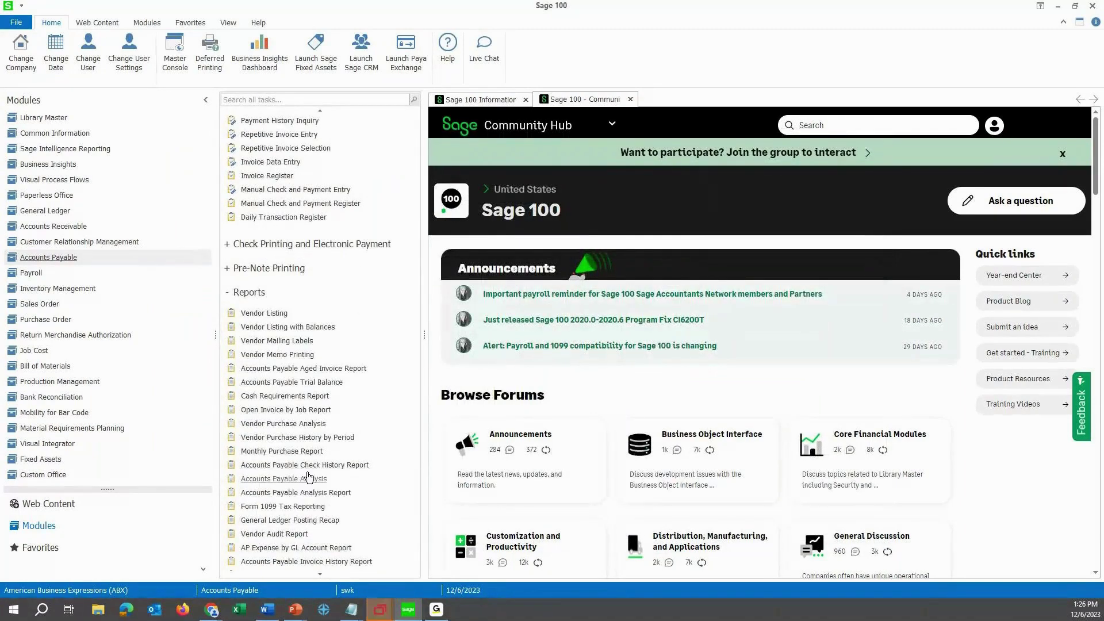
Launch Form 1099 Tax Reporting from the Accounts Payable Reports task list.
left_click(262, 506)
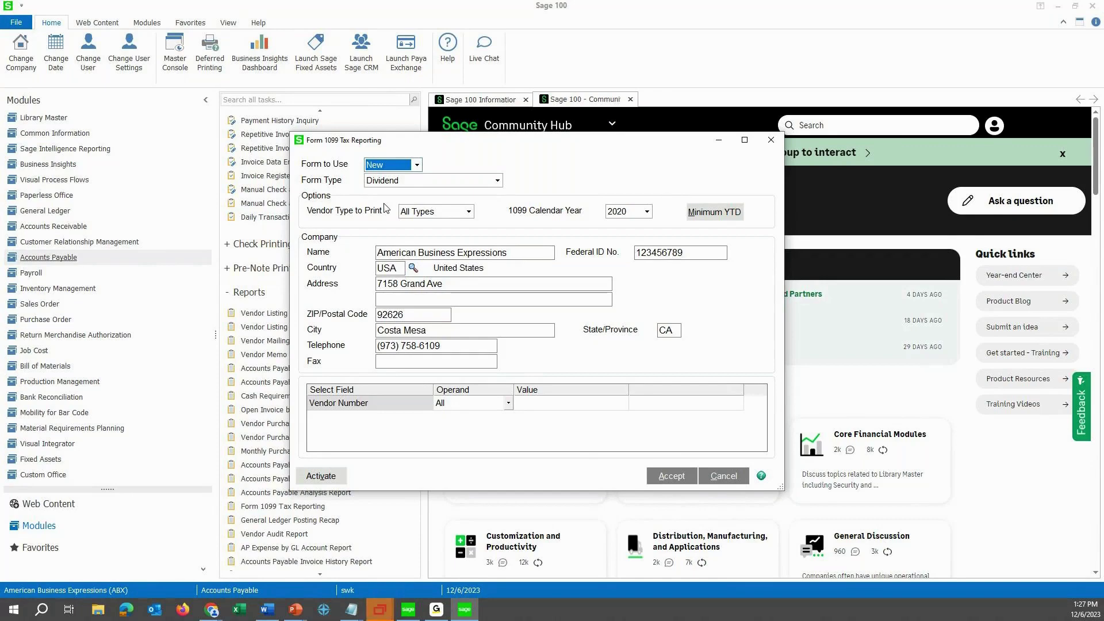
Choose the Nonemployee Compensation form type and set the box 1 minimum YTD payment to 600.00.
left_click(450, 181)
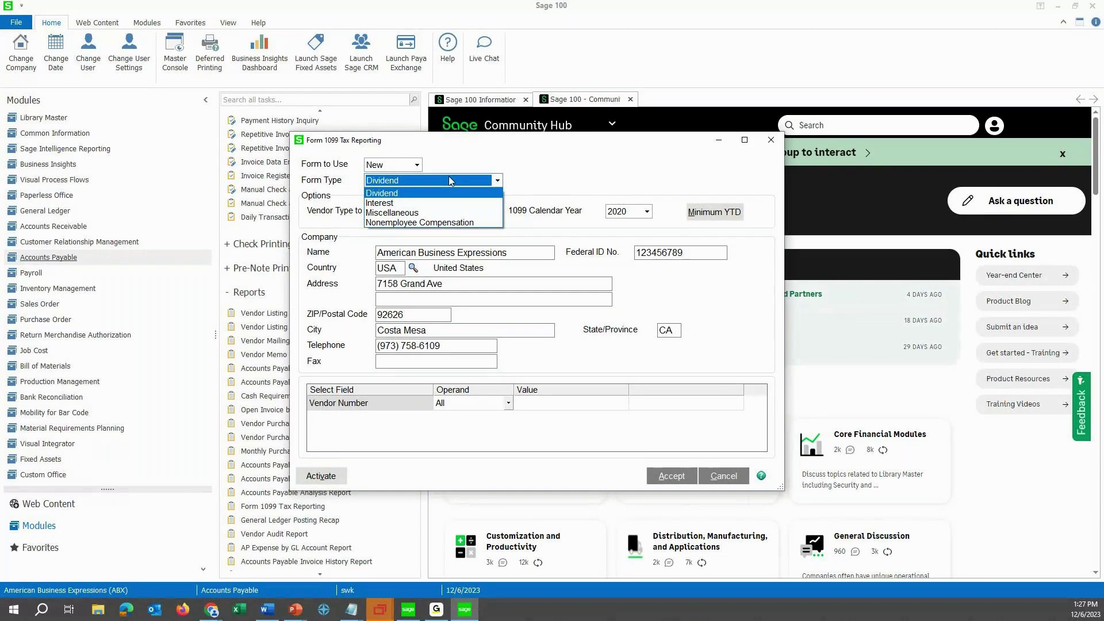
left_click(434, 223)
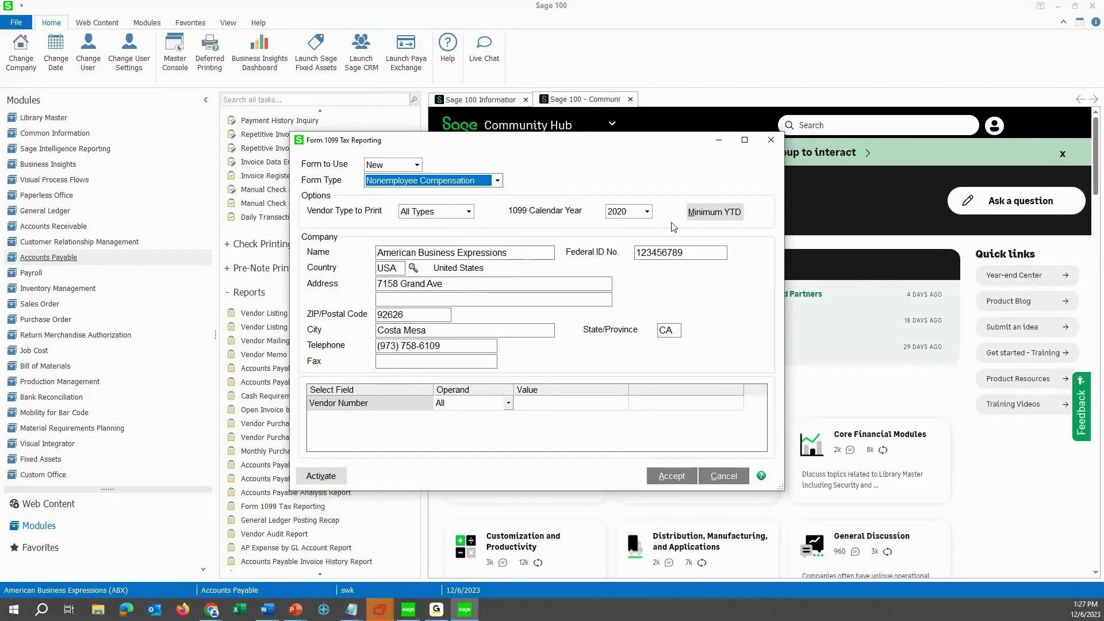
left_click(693, 216)
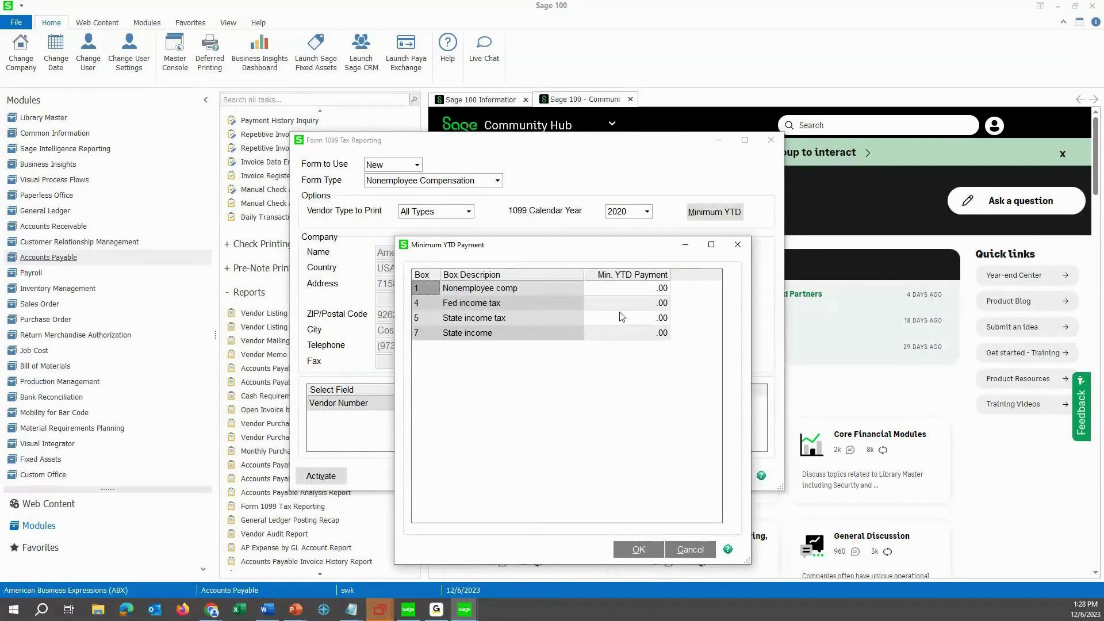
left_click(627, 287)
type("6.0000")
key("Tab")
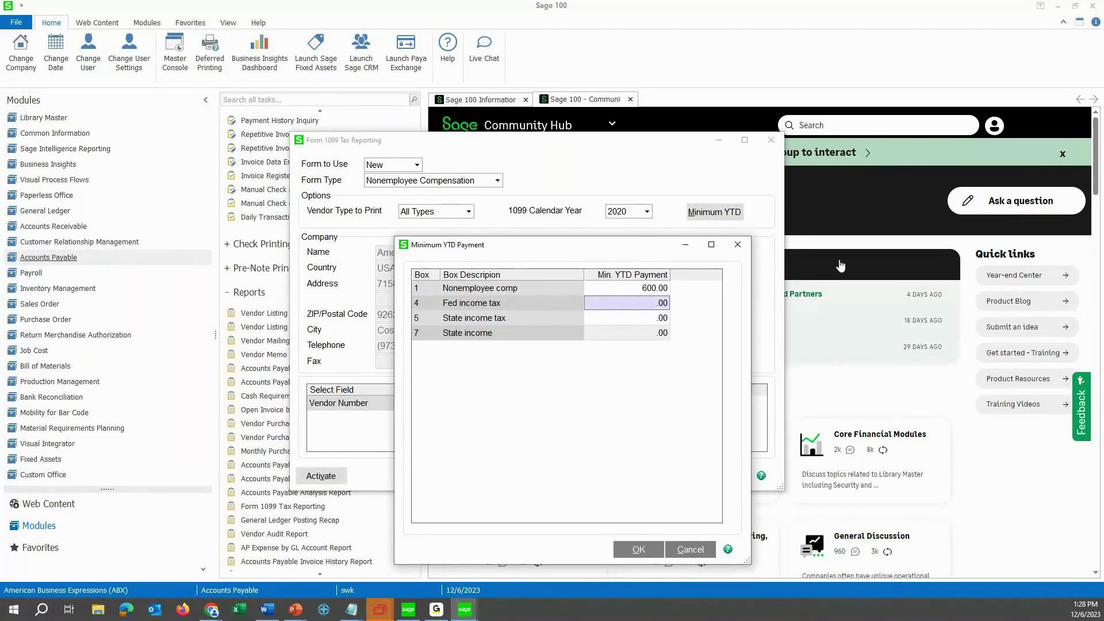
left_click(653, 551)
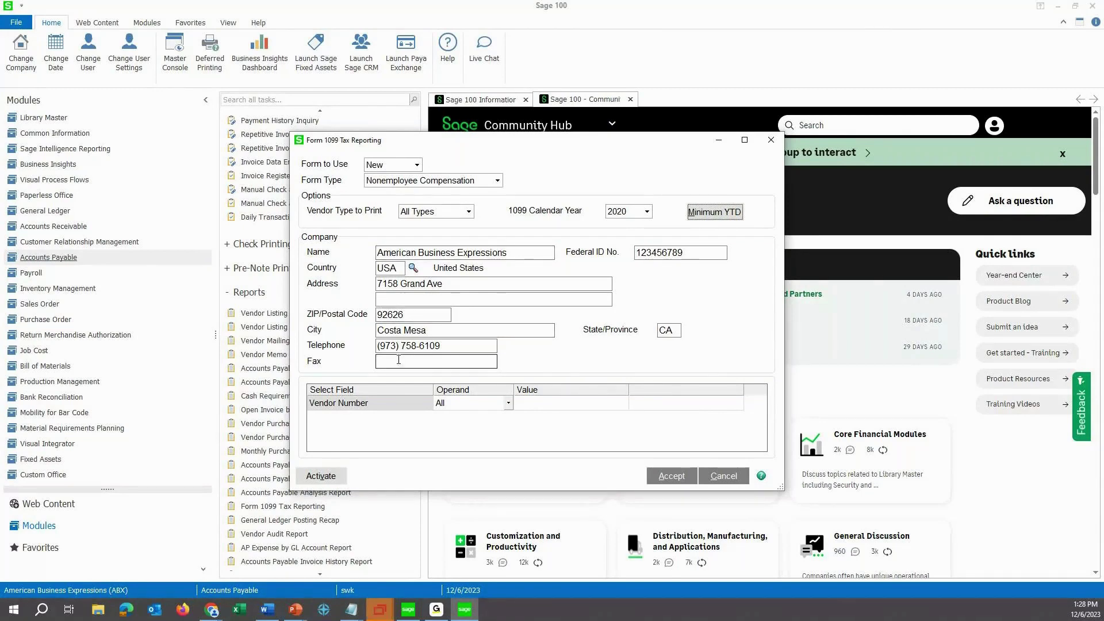
Verify the company's Federal ID No. and accept the Nonemployee Compensation reporting settings.
left_click(681, 253)
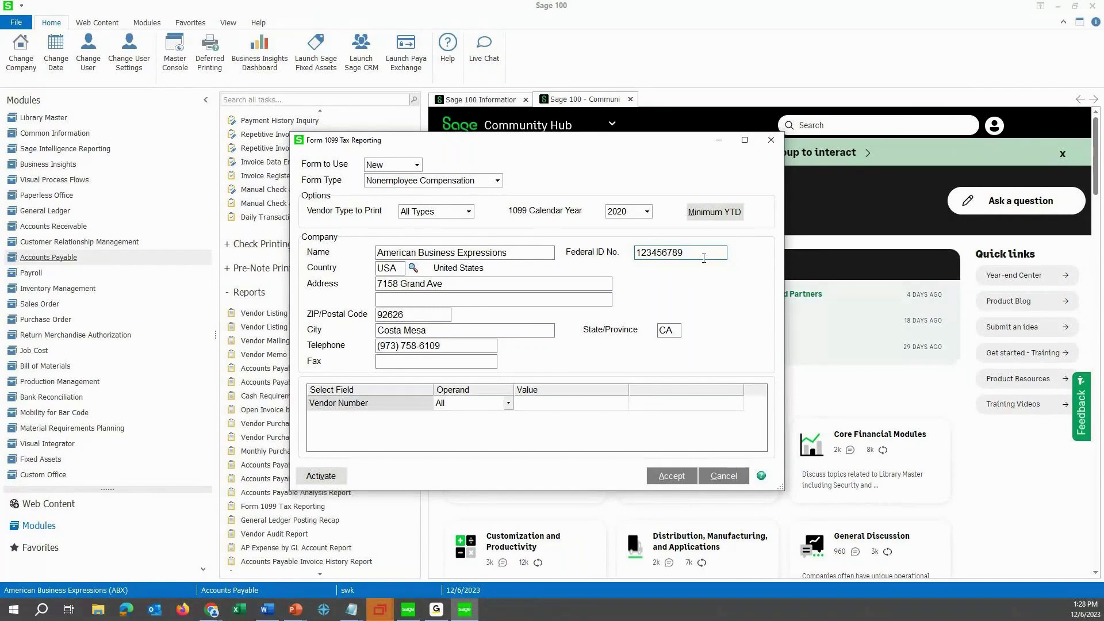
left_click_drag(703, 258, 627, 252)
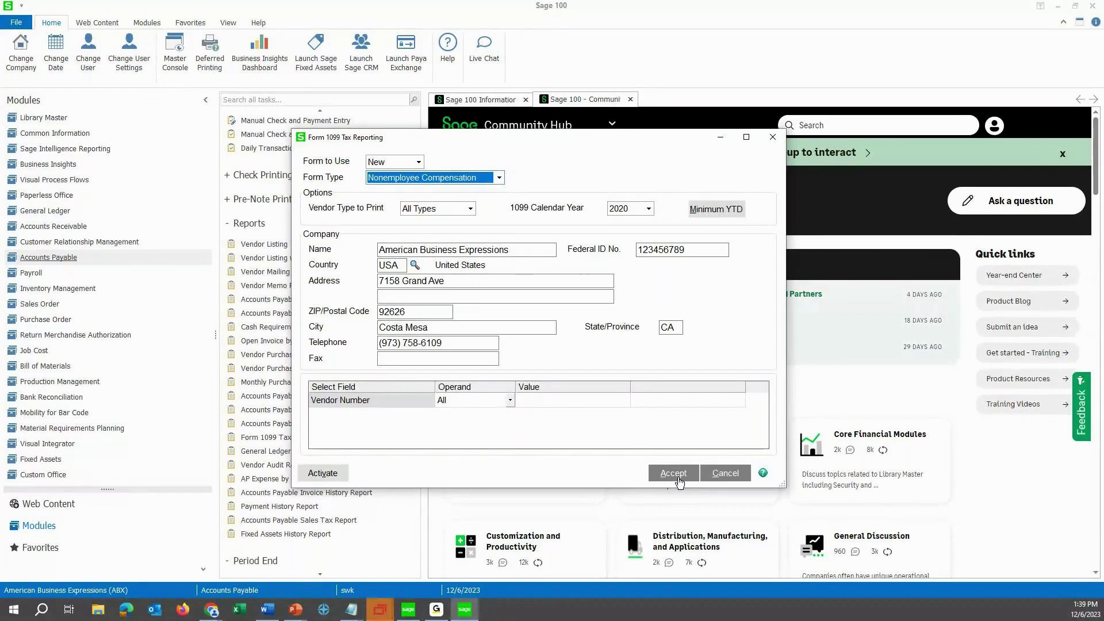
left_click(673, 474)
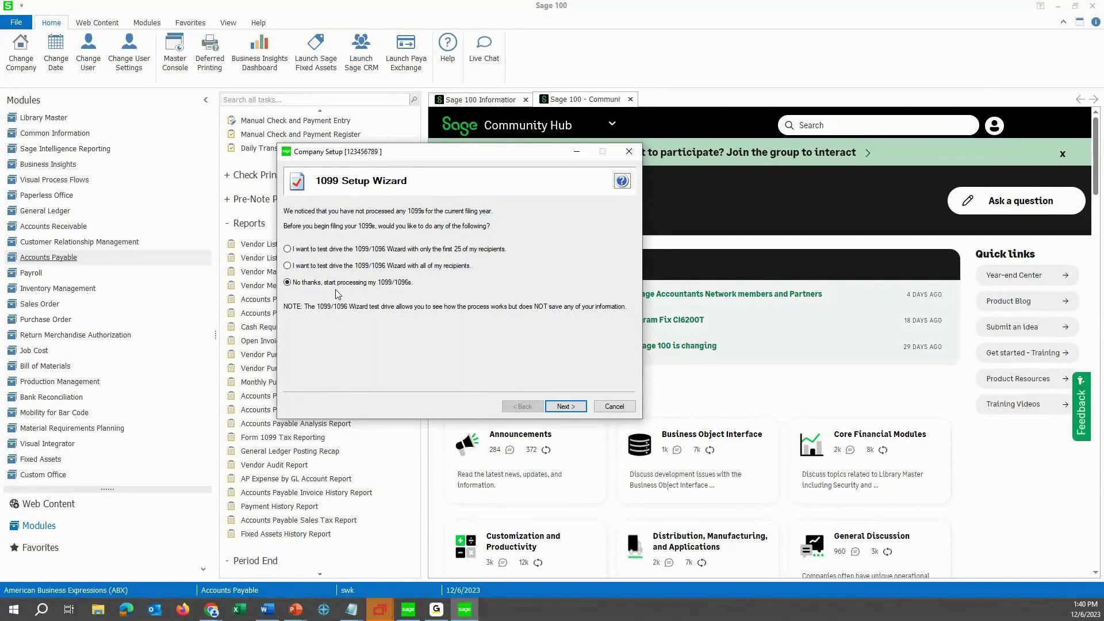
Keep 'No thanks, start processing my 1099/1096s' selected and move past the test drive.
left_click(562, 407)
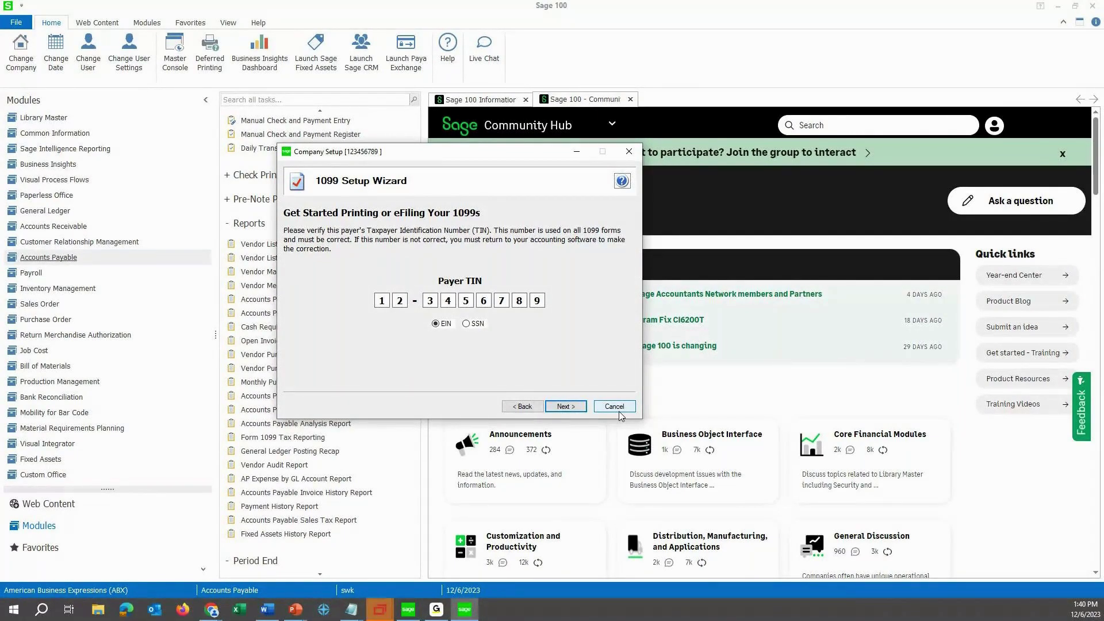
Accept the payer TIN and advance to the Multiple 1099 Data Files page.
left_click(569, 406)
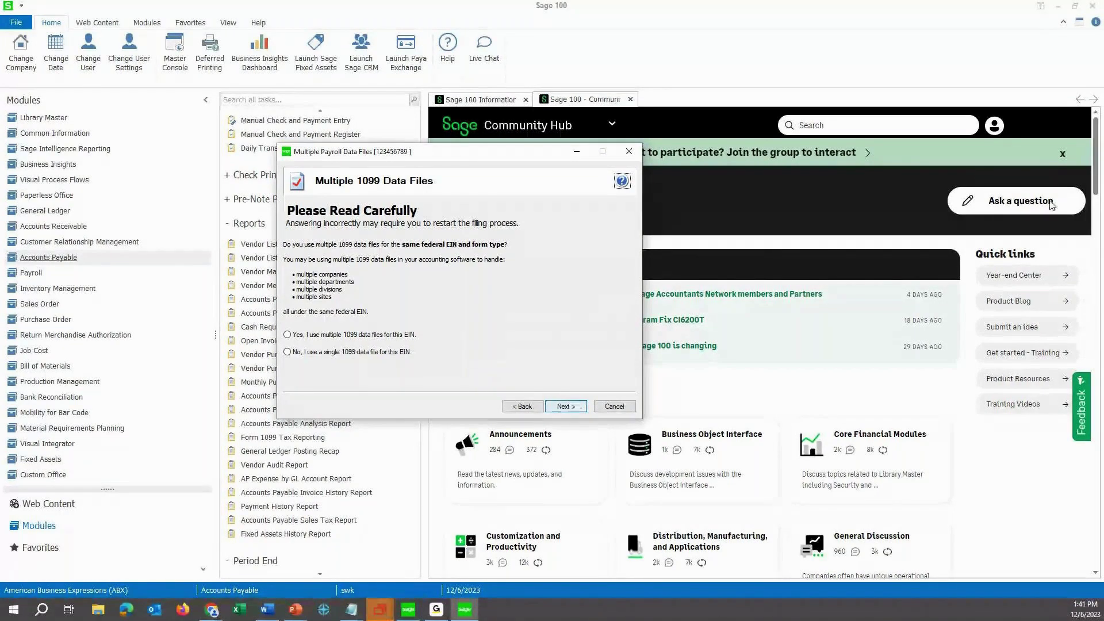
Answer 'Yes, I use multiple 1099 data files for this EIN' and close the empty data files manager.
left_click(287, 334)
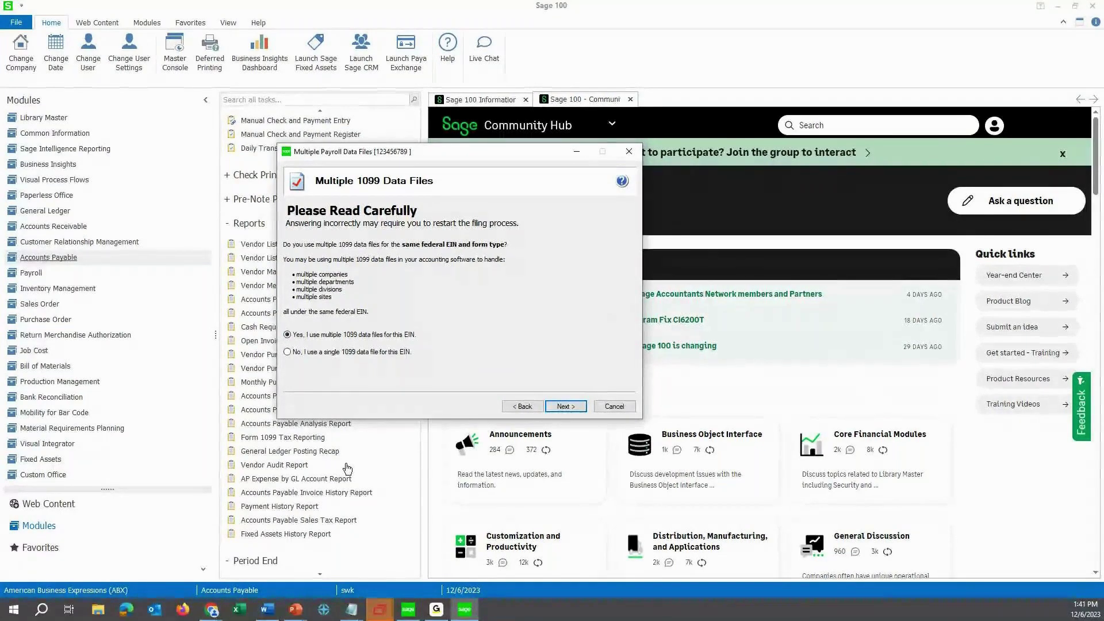
left_click(565, 406)
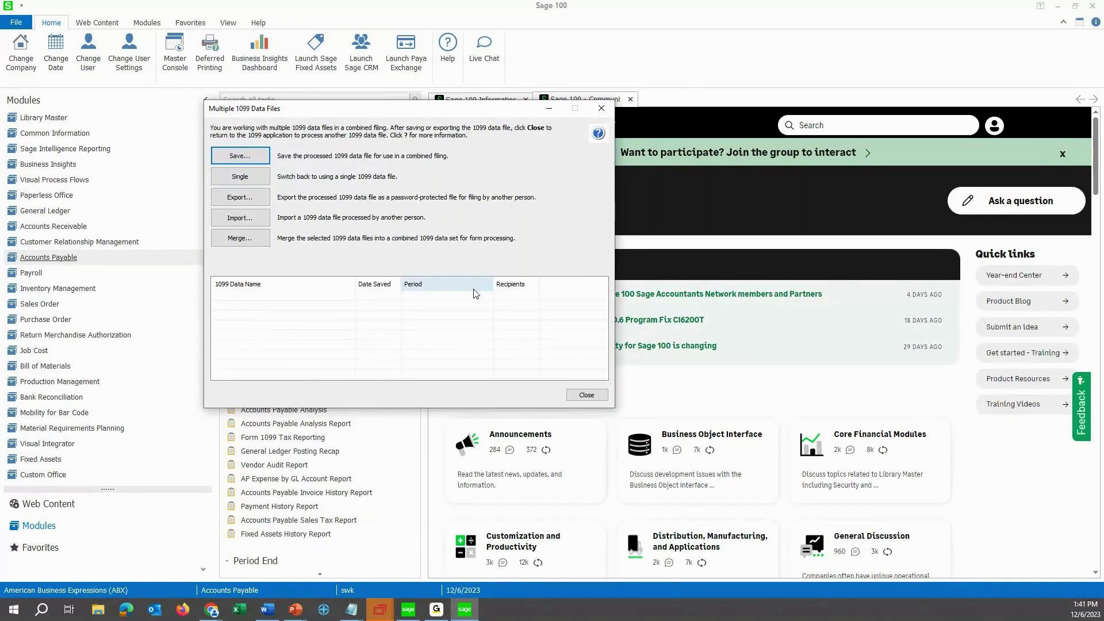
left_click(603, 113)
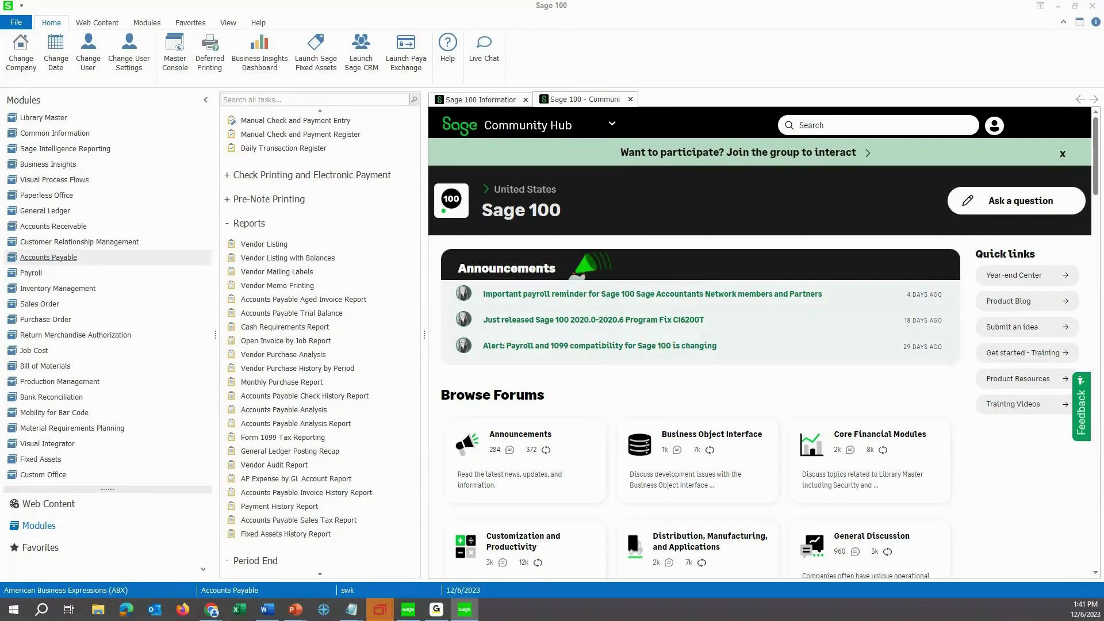
Rerun Form 1099 Tax Reporting with Nonemployee Compensation as the form type and accept it.
left_click(282, 438)
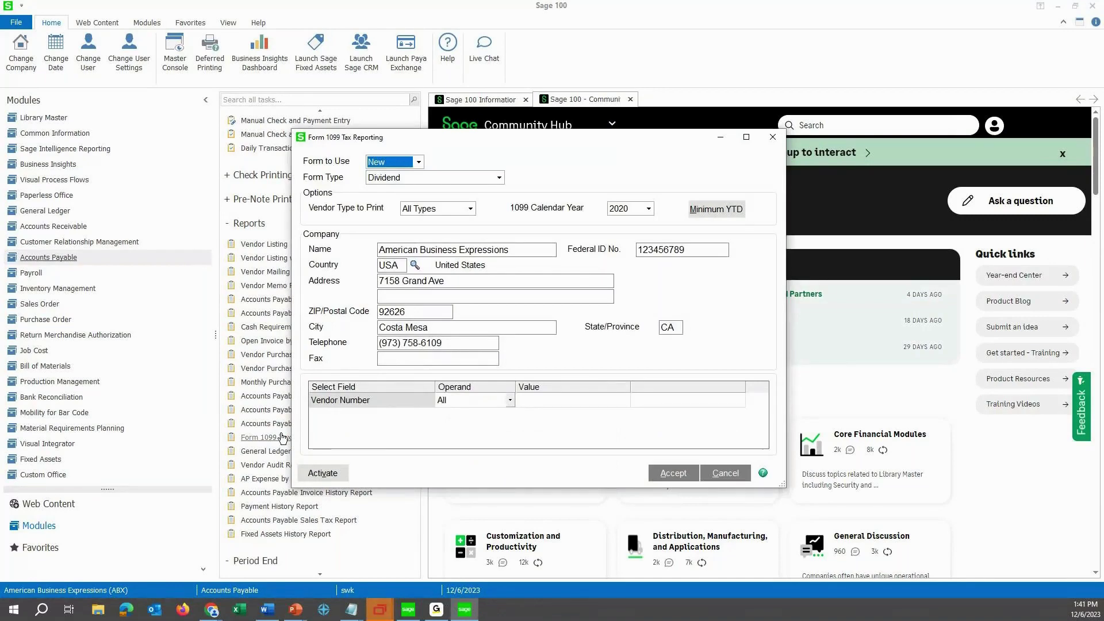
left_click(436, 177)
left_click(411, 225)
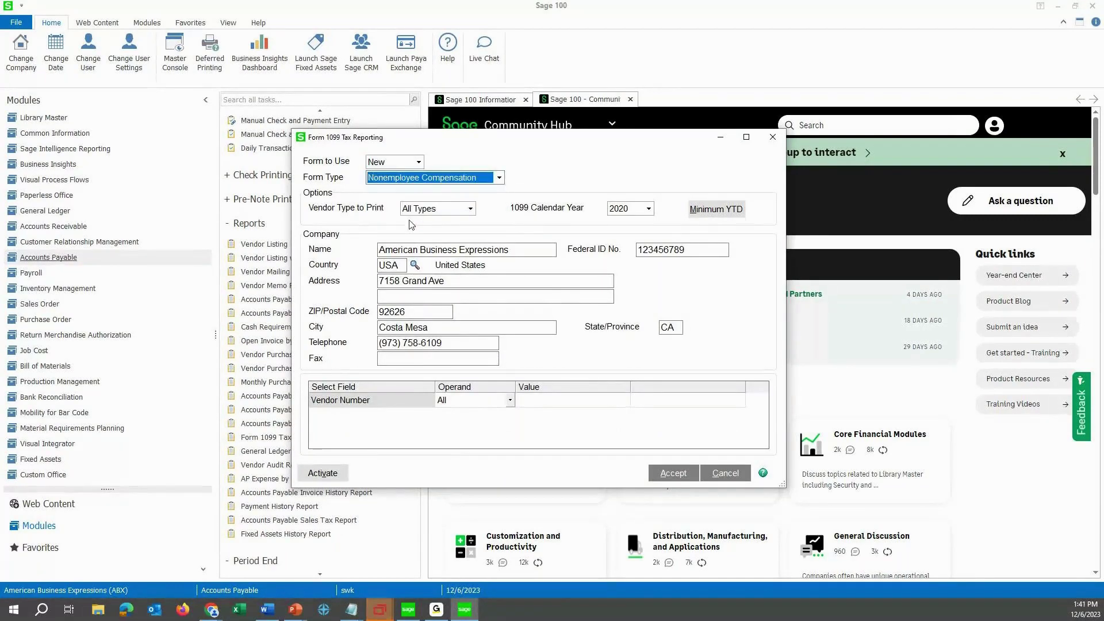
left_click(677, 477)
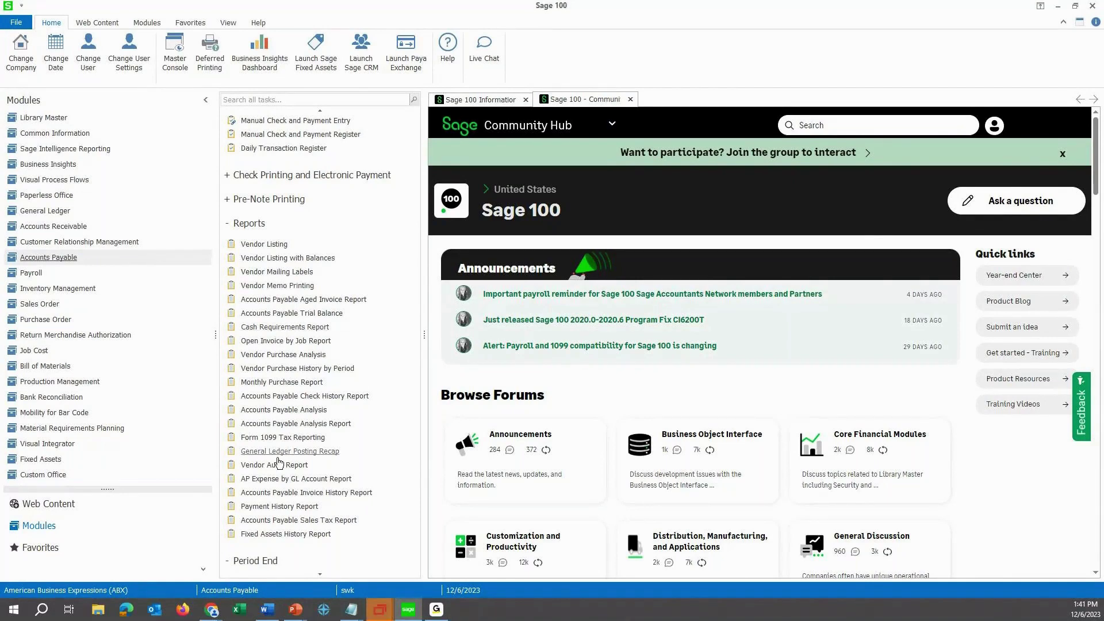
Run Form 1099 Tax Reporting once more for Nonemployee Compensation and accept, reopening the Setup Wizard.
left_click(281, 437)
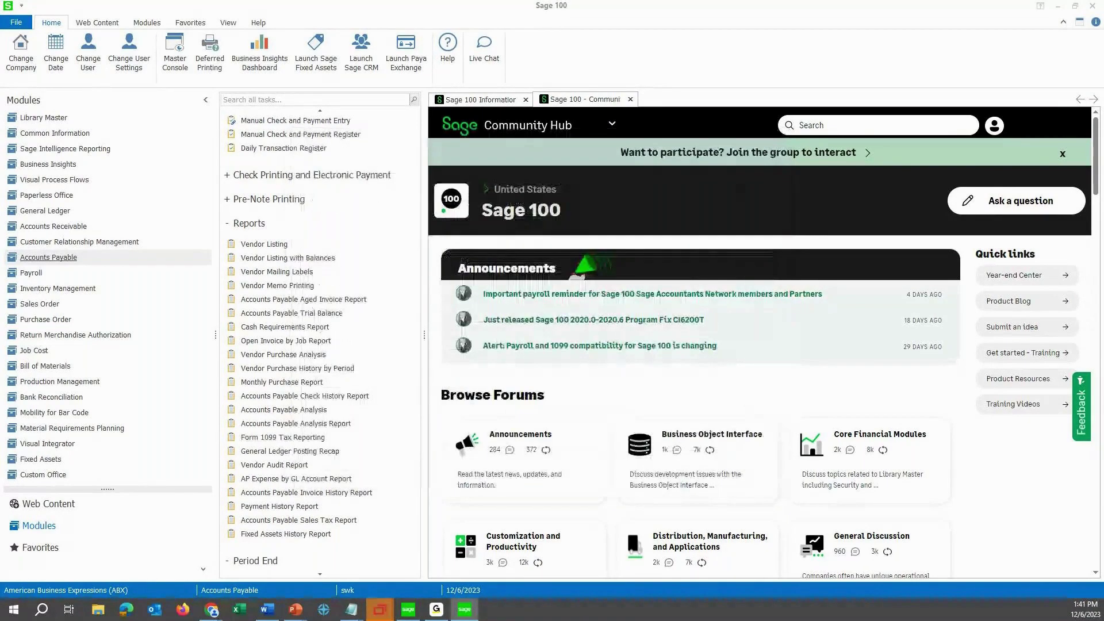
left_click(373, 179)
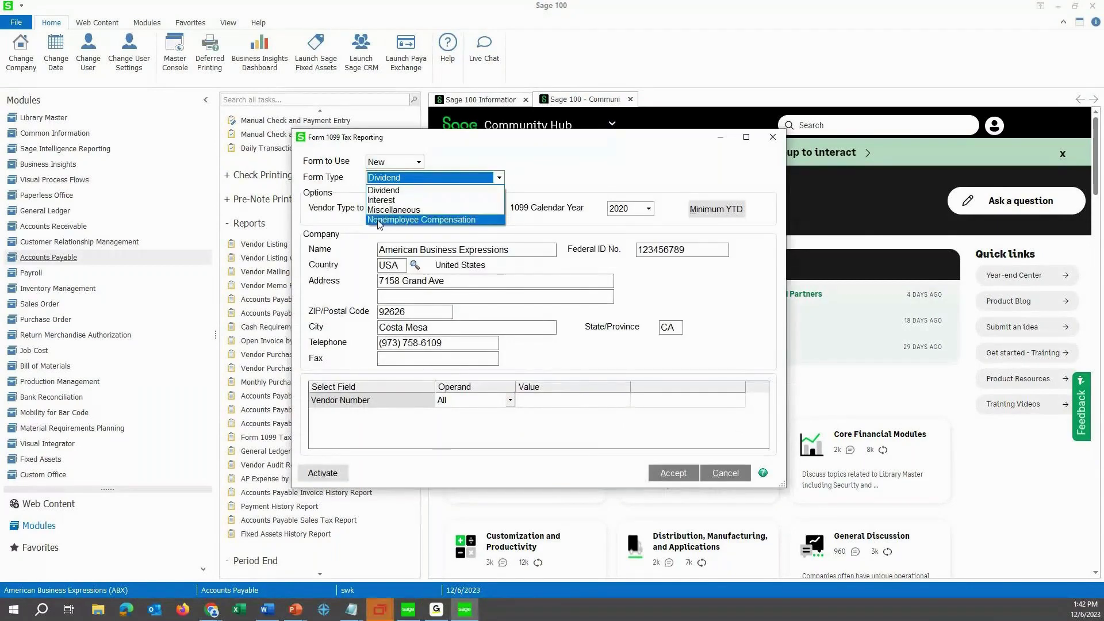
left_click(379, 220)
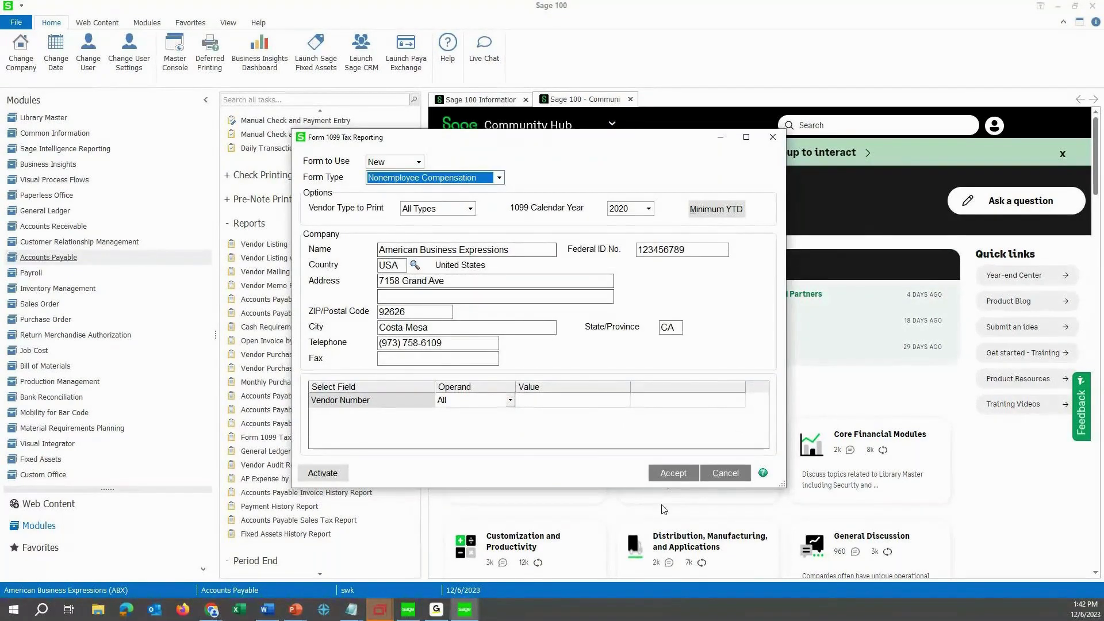
left_click(672, 473)
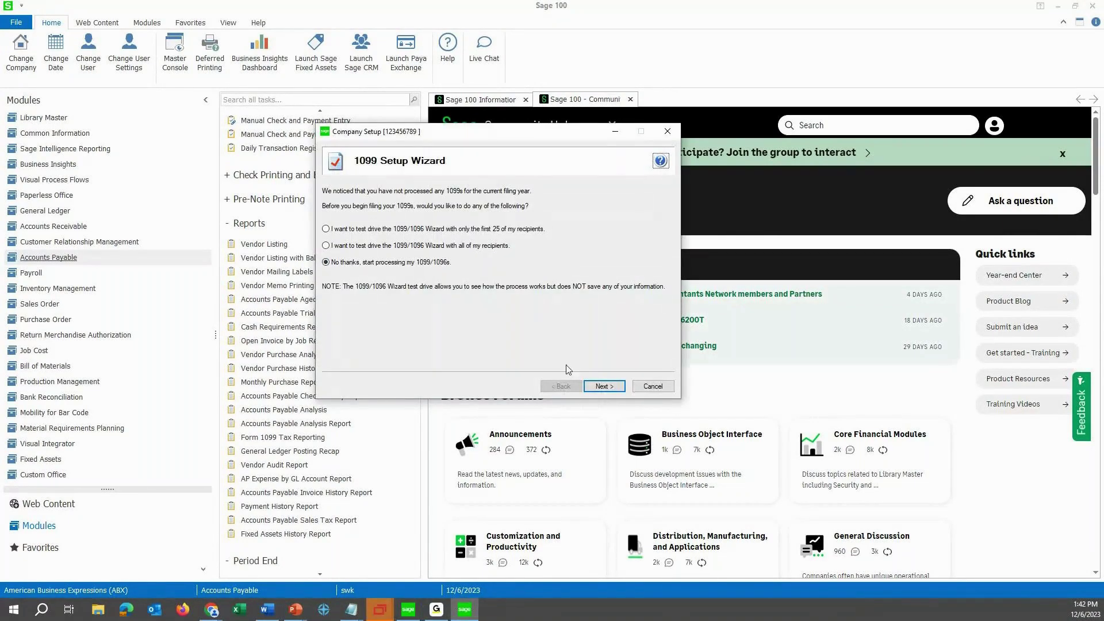
Skip the test drive, accept the payer TIN and confirm a single 1099 data file.
left_click(604, 385)
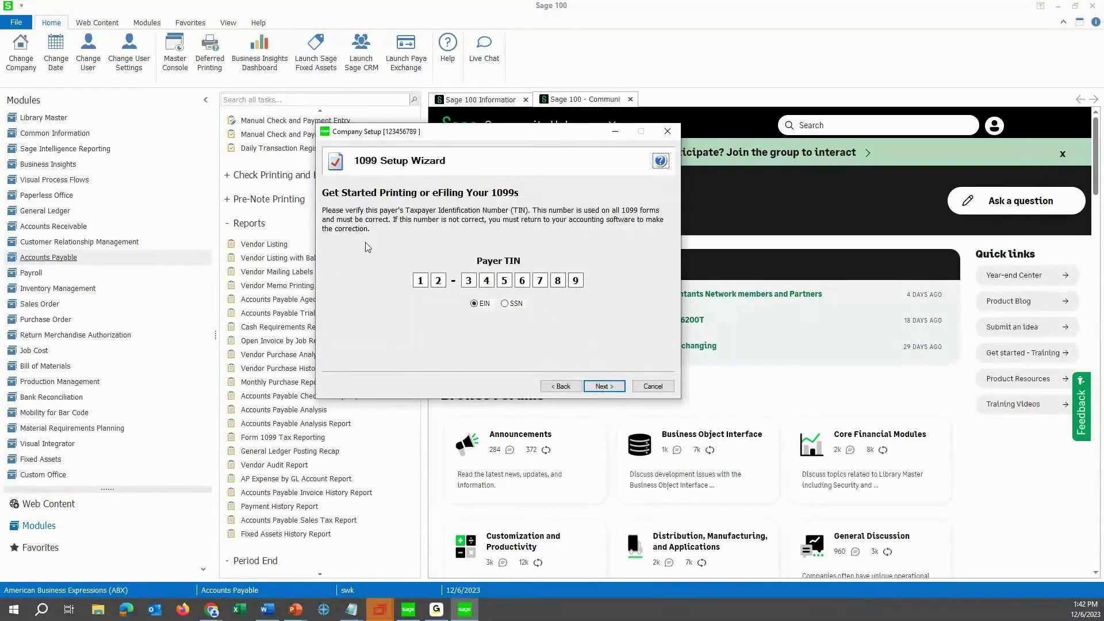
key("Return")
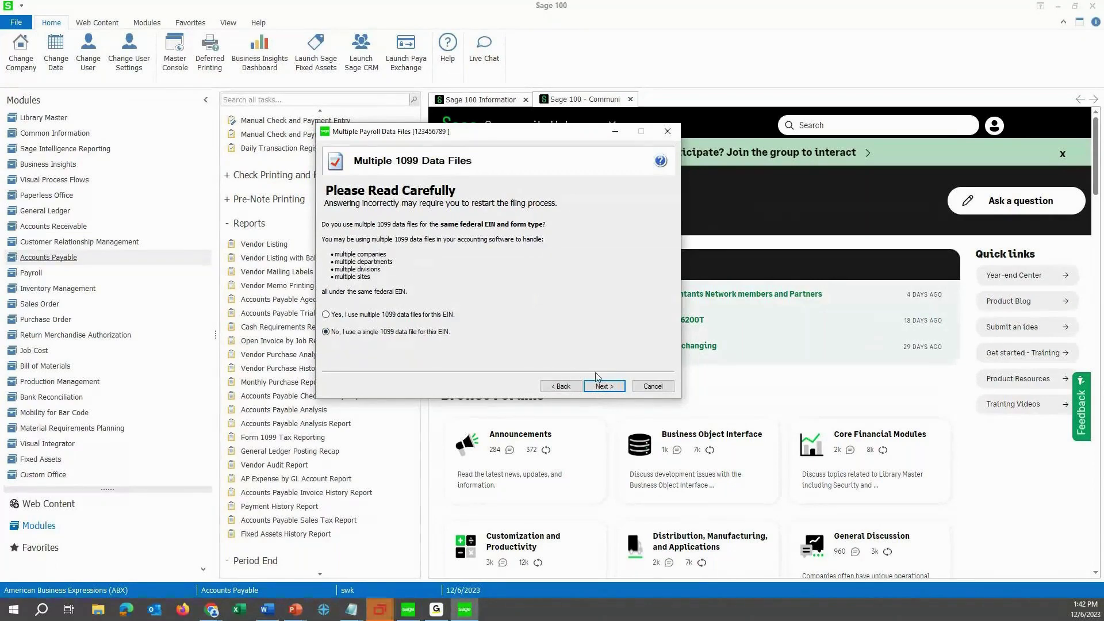
left_click(600, 387)
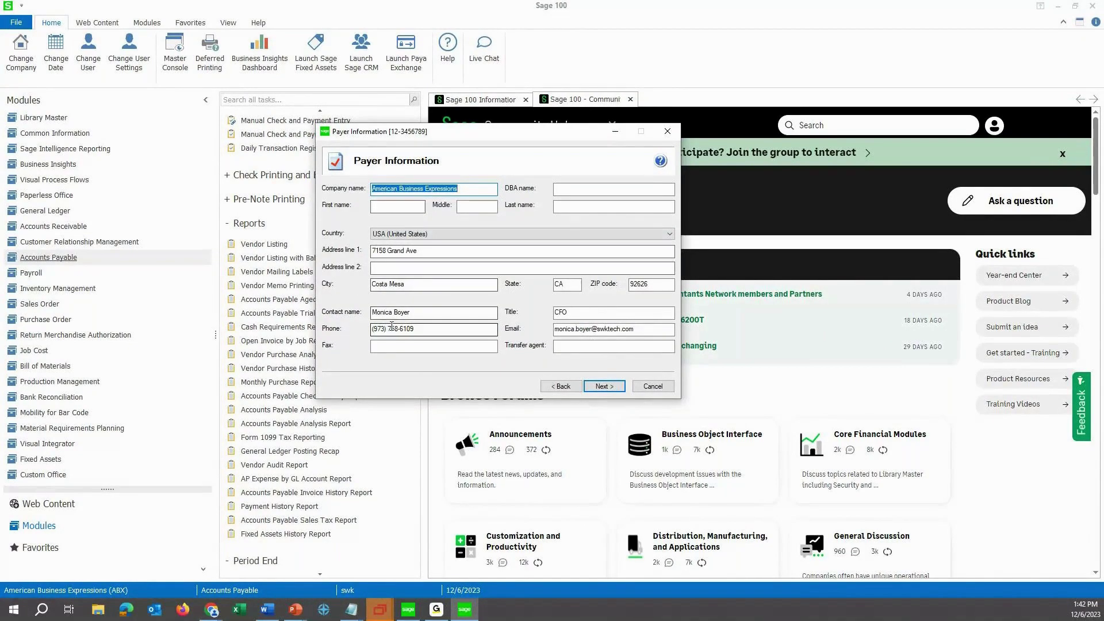
Clear and re-enter the payer contact's name, then accept the payer information.
left_click(374, 312)
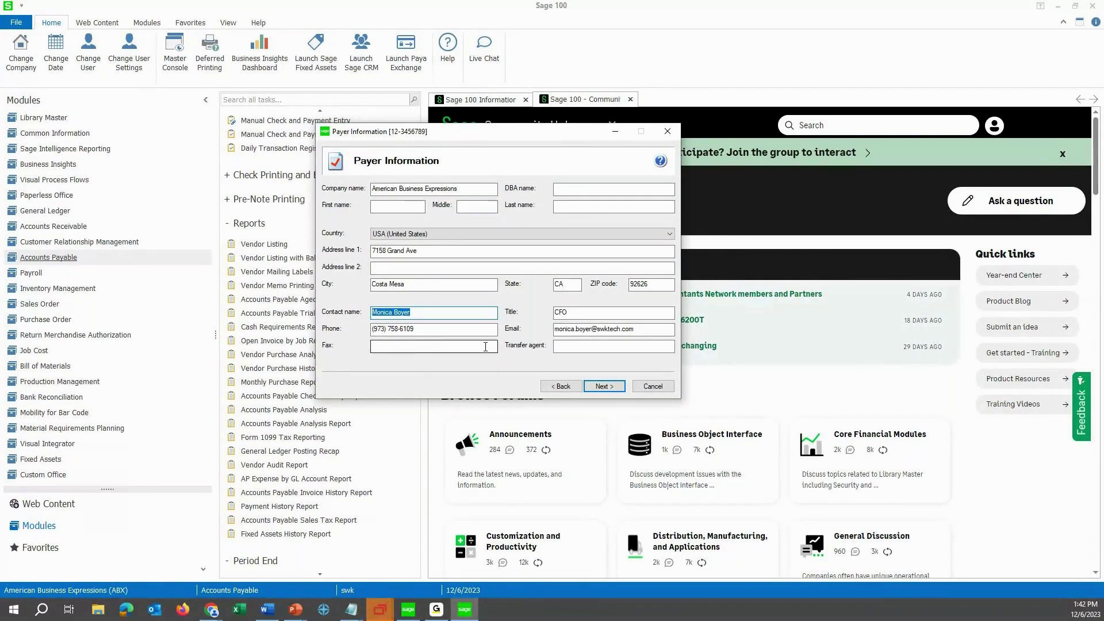
key("Delete")
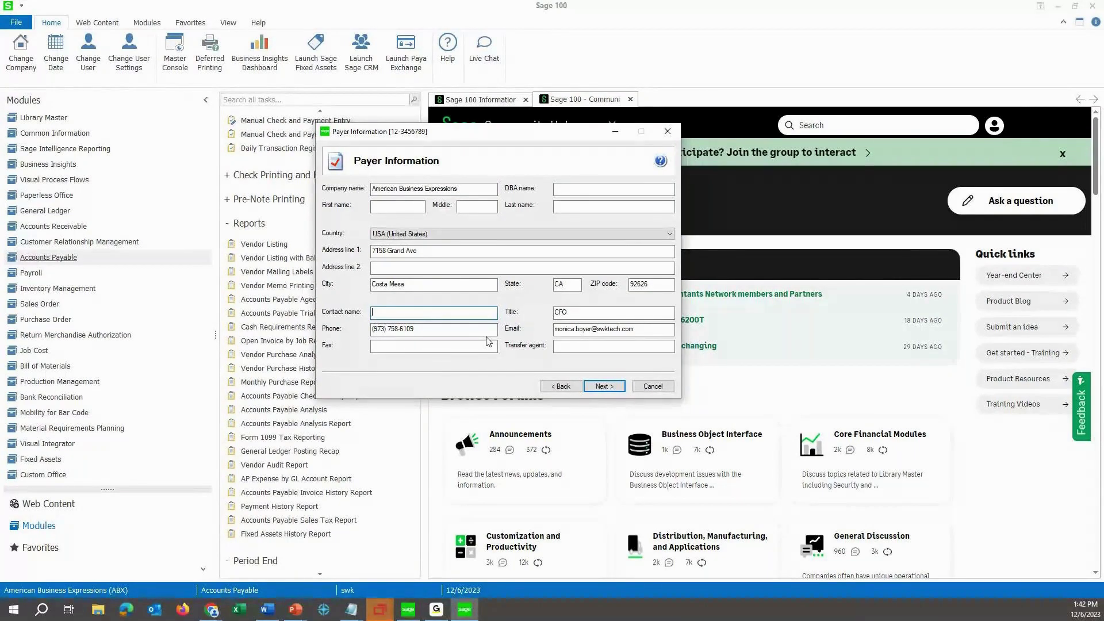
left_click(609, 390)
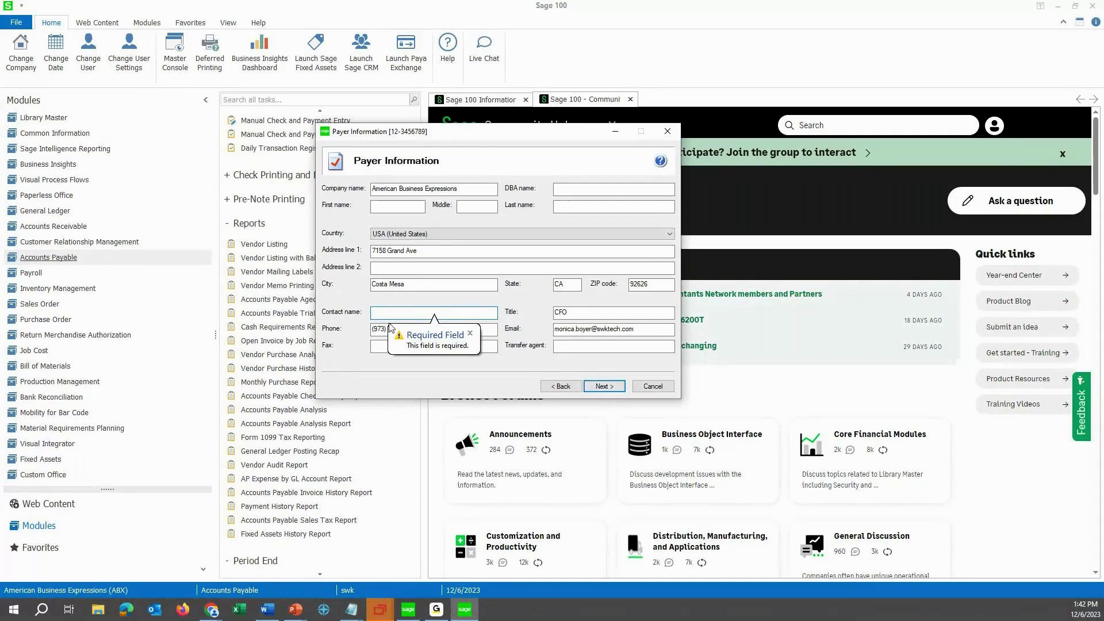
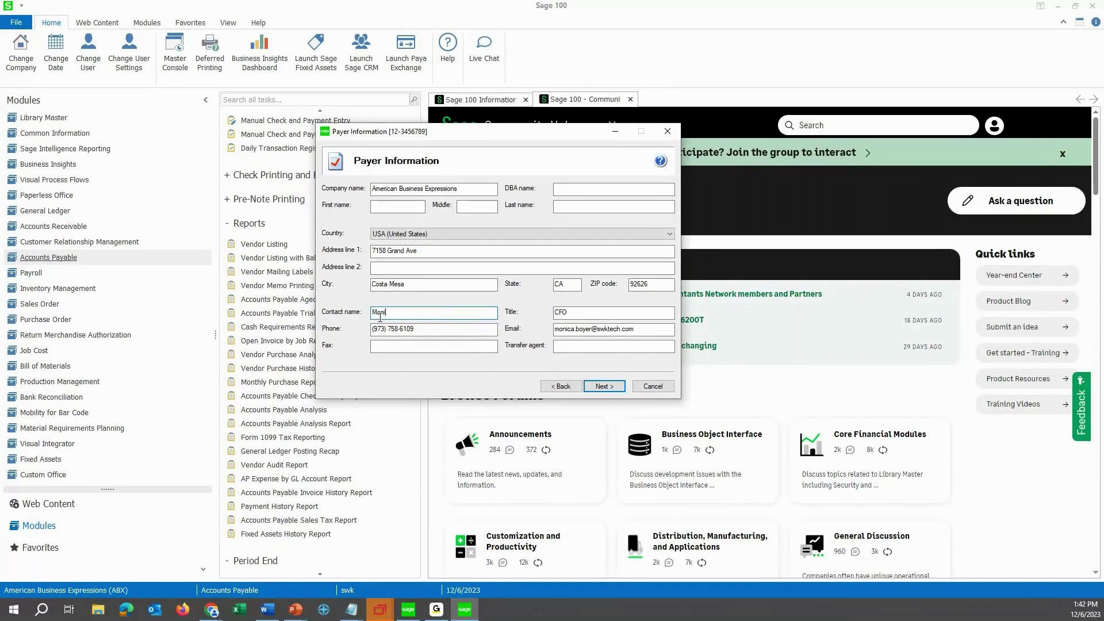
left_click(601, 387)
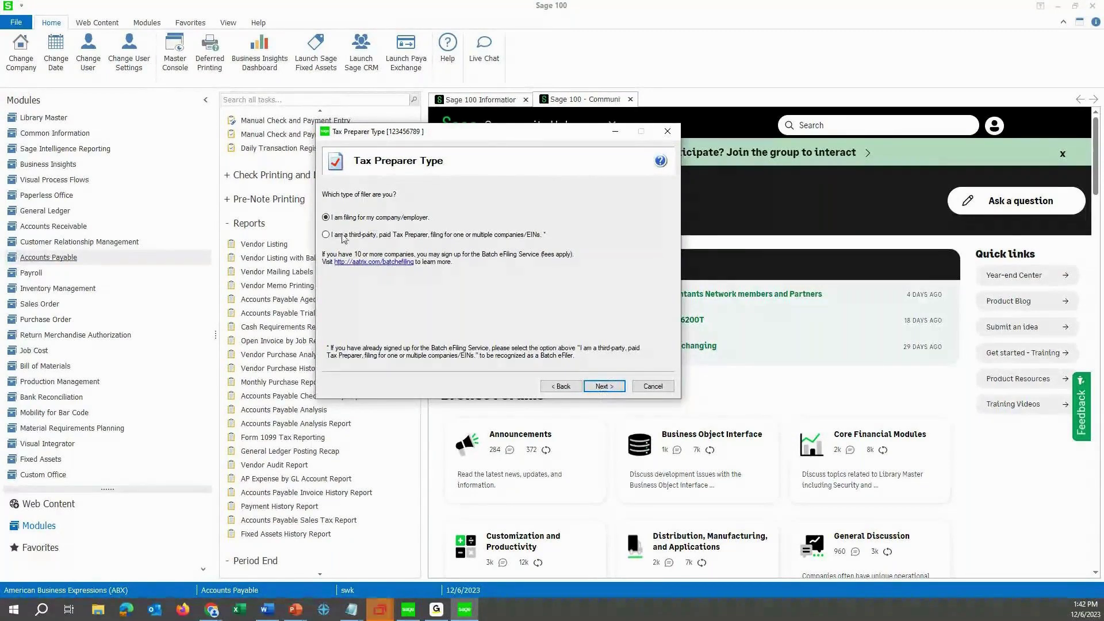
Confirm filing for own company, add no state or local tax items, and no electronic-only recipients.
left_click(594, 386)
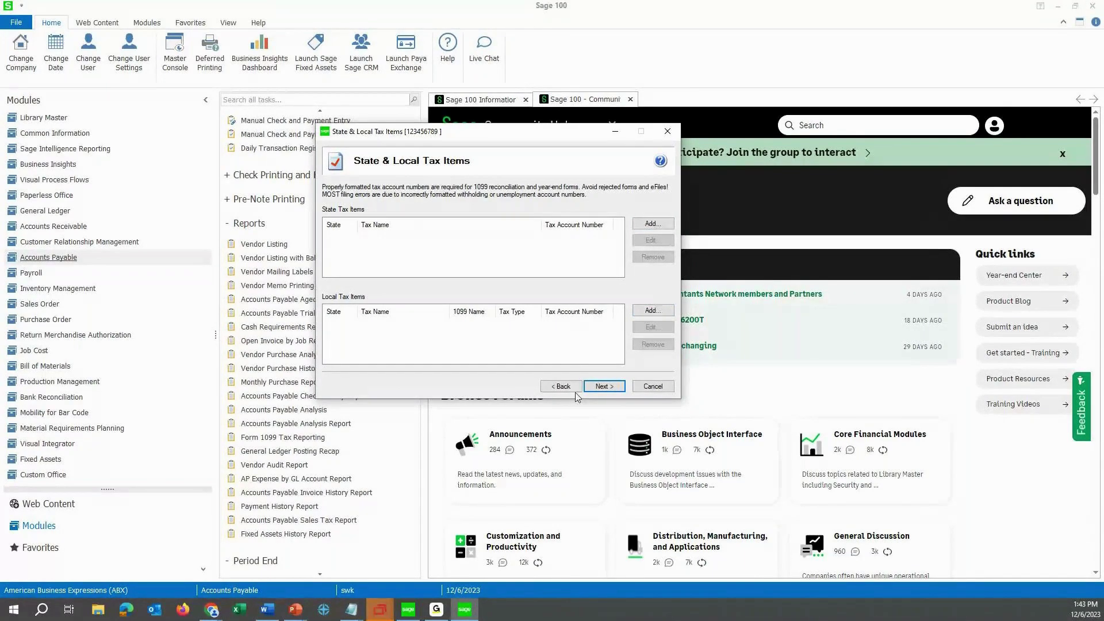
left_click(591, 388)
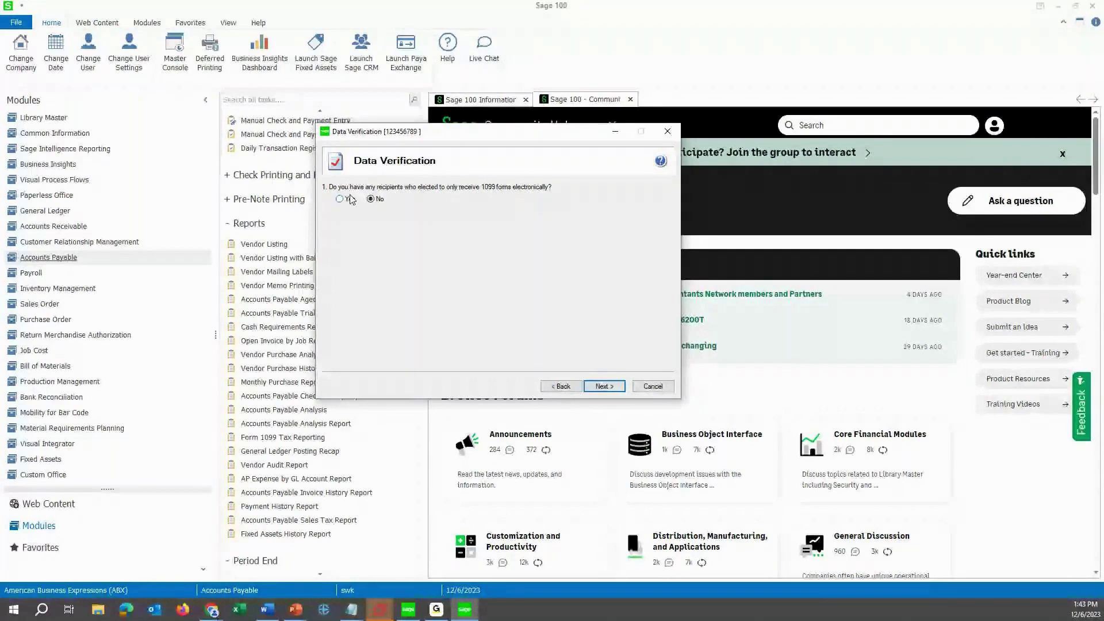
left_click(603, 387)
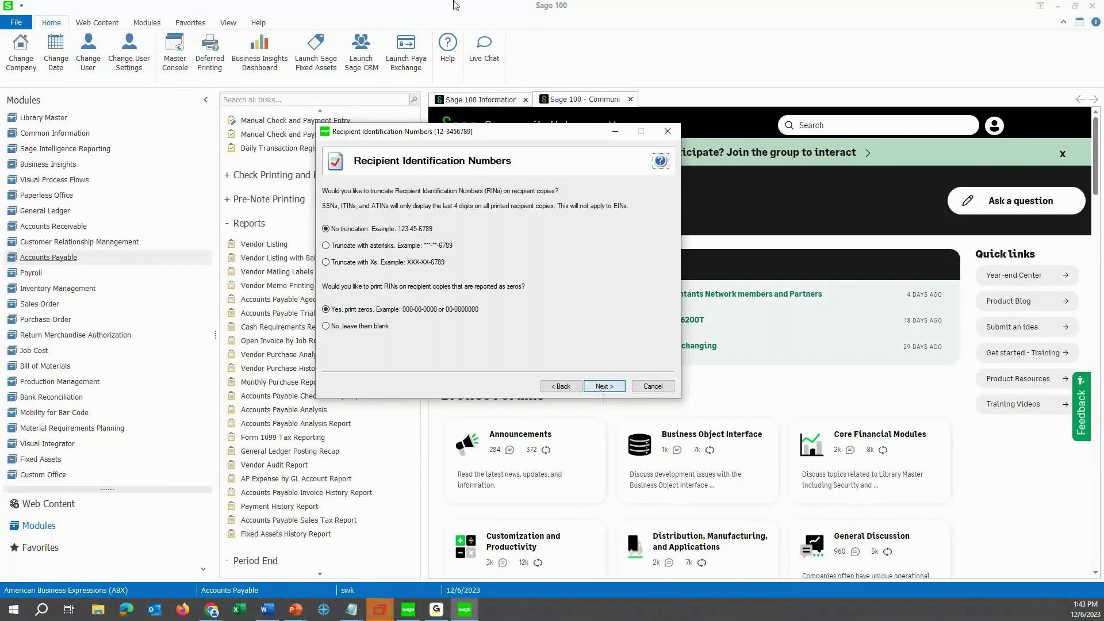
Truncate recipient numbers with Xs, leave zero numbers blank, and finish the setup.
left_click(370, 262)
left_click(334, 328)
left_click(598, 387)
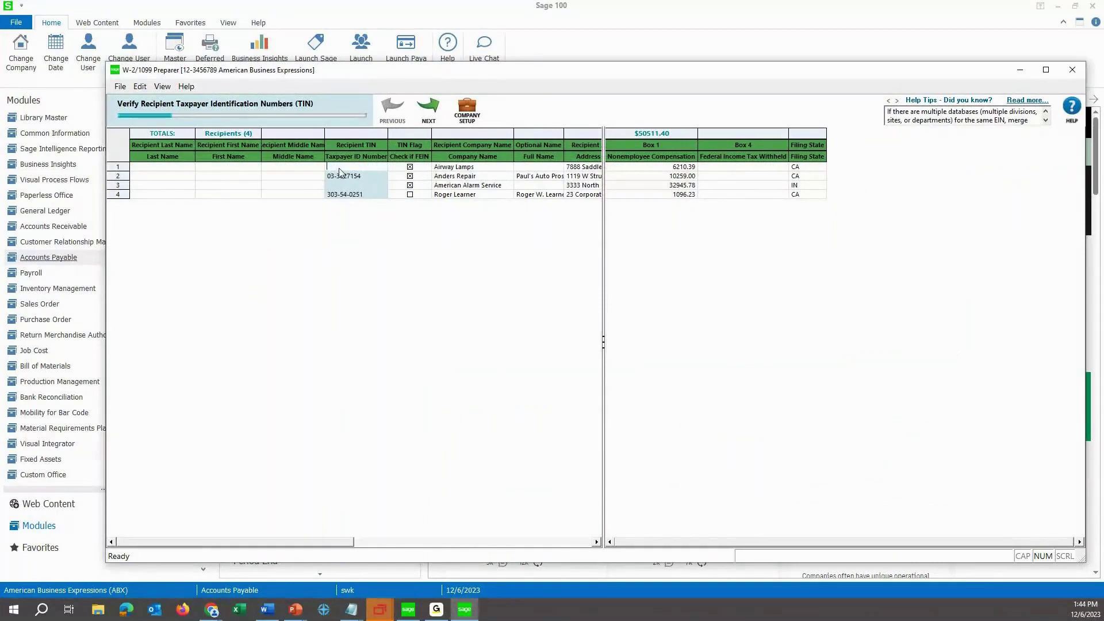
Validate the recipient TINs and choose to go back and correct the missing ones.
left_click(341, 195)
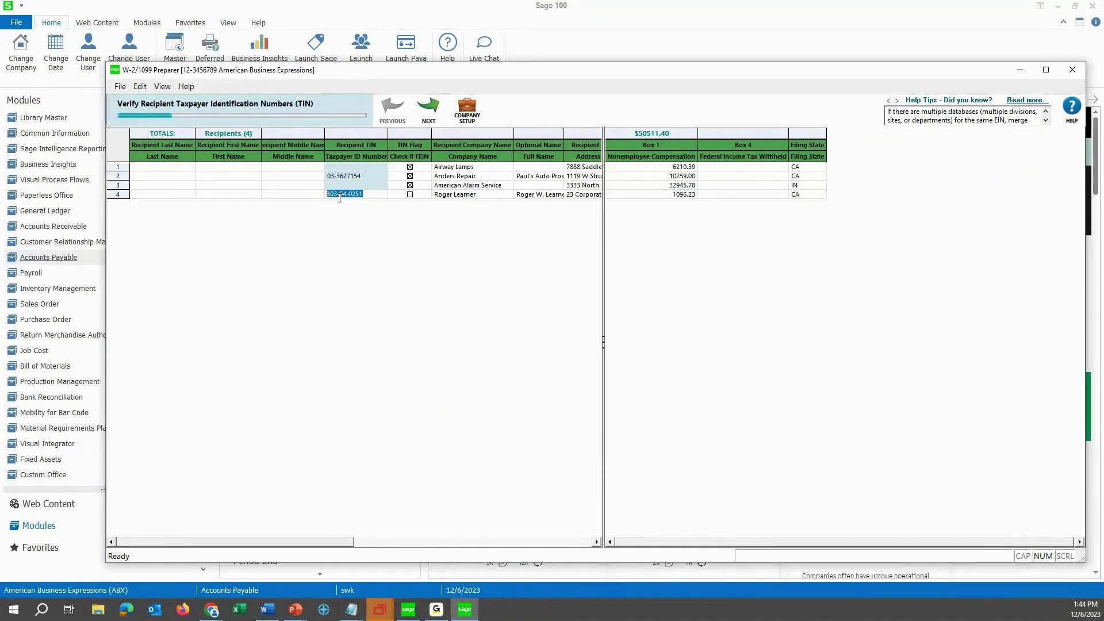
left_click(335, 168)
left_click(370, 222)
left_click(422, 108)
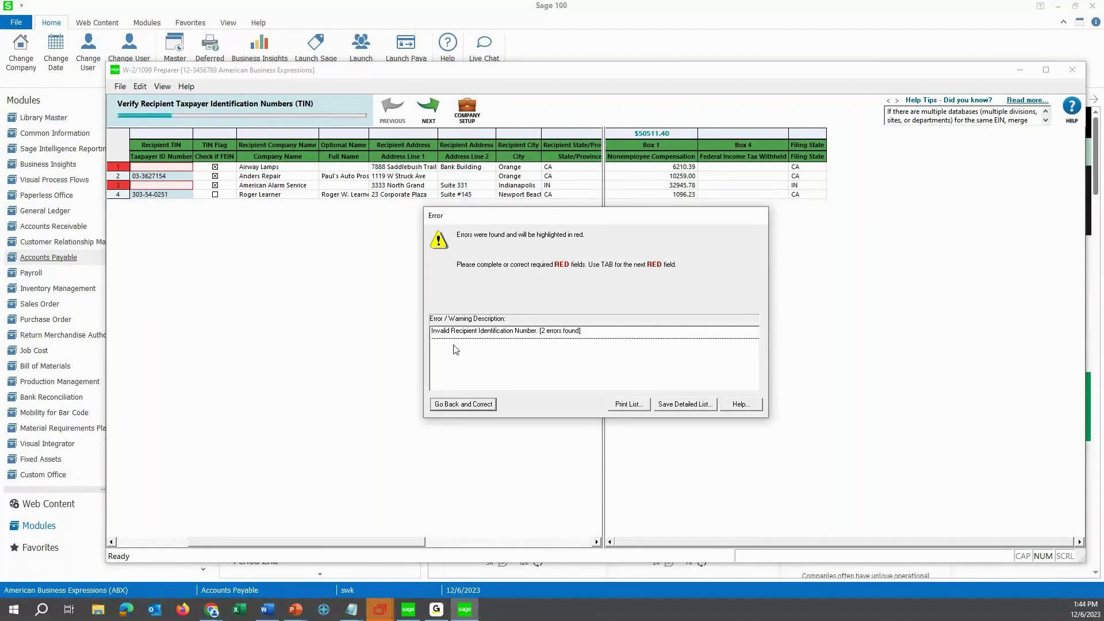
left_click(470, 404)
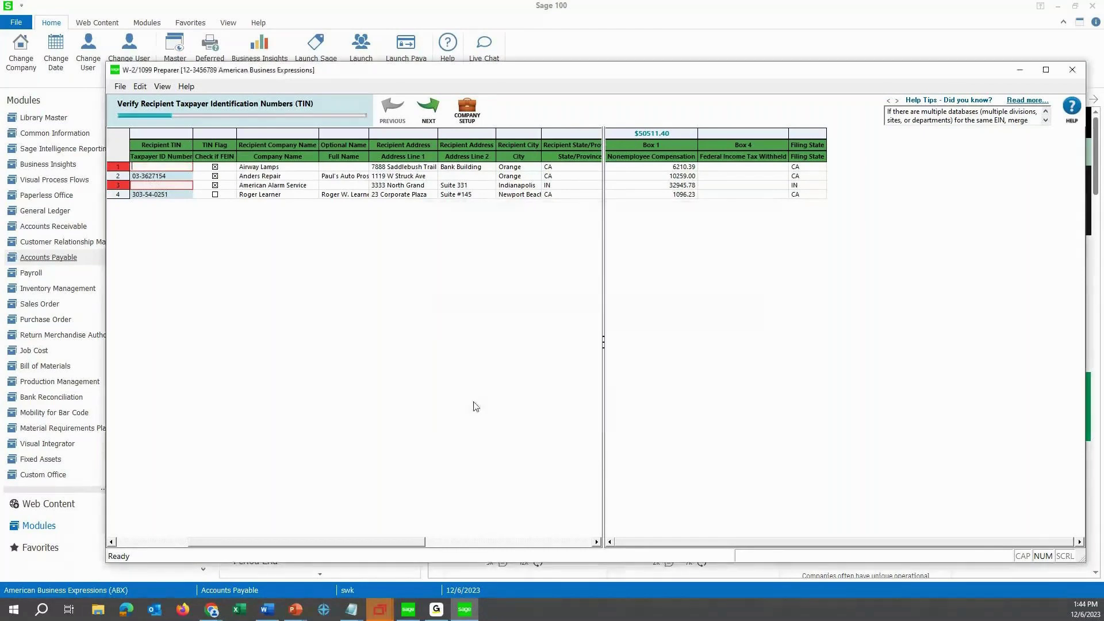
Enter the federal TINs for Airway Lamps (row 1) and American Alarm Service (row 3).
type("01")
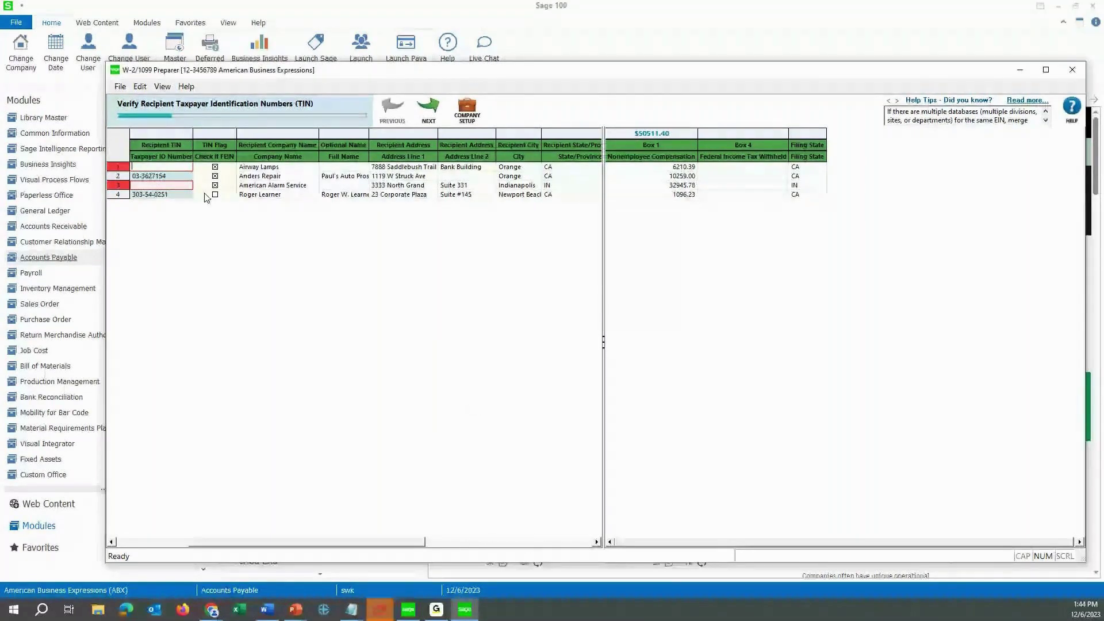
type("-1234567")
key("Return")
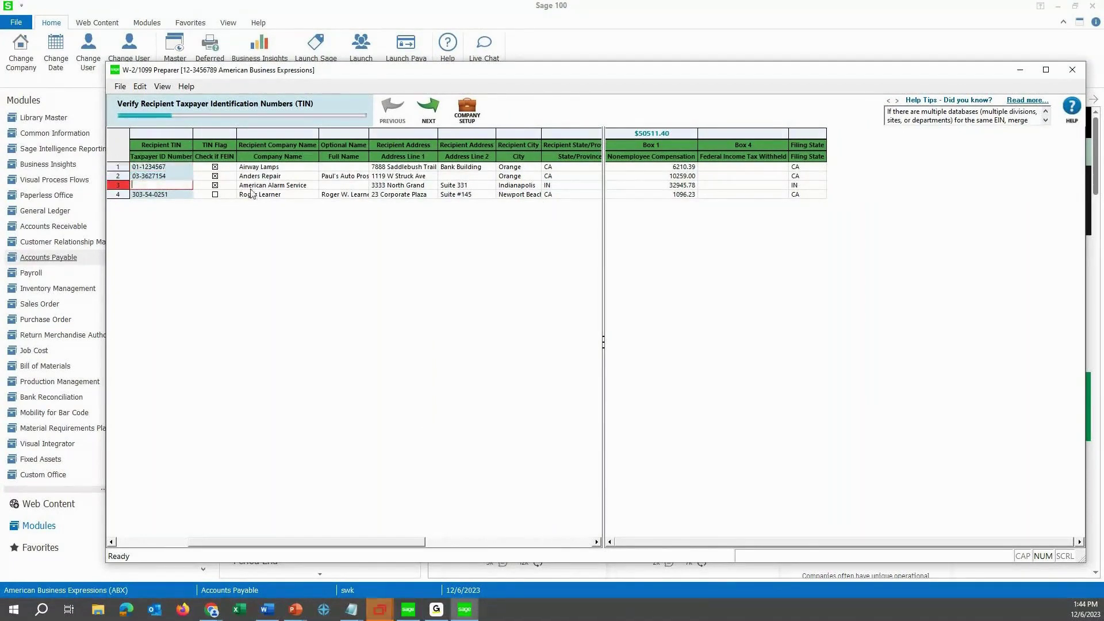
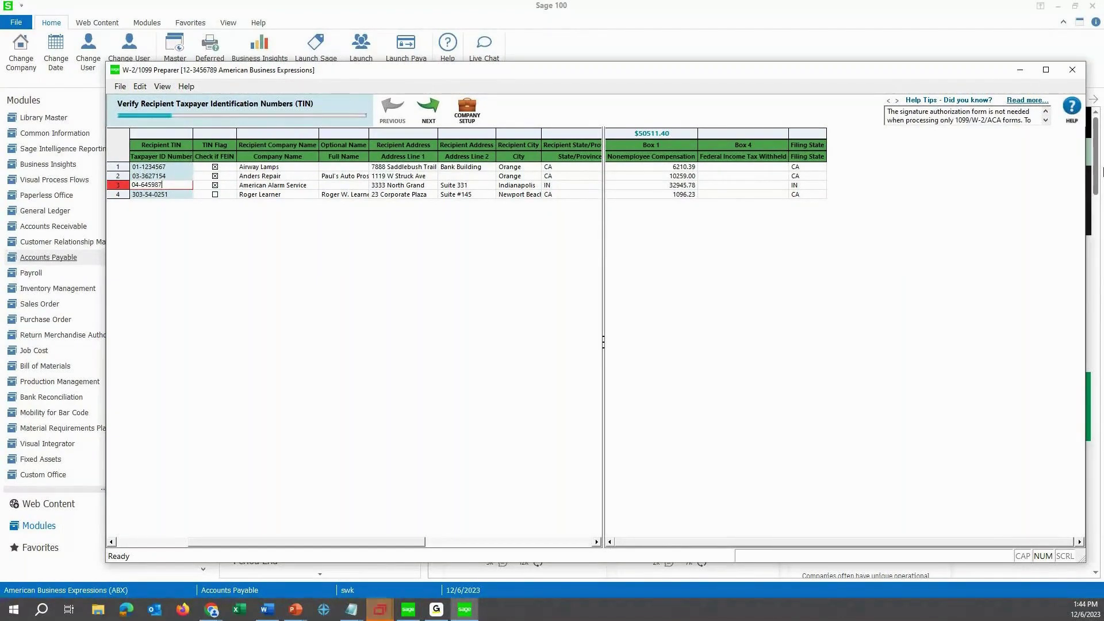
key("Return")
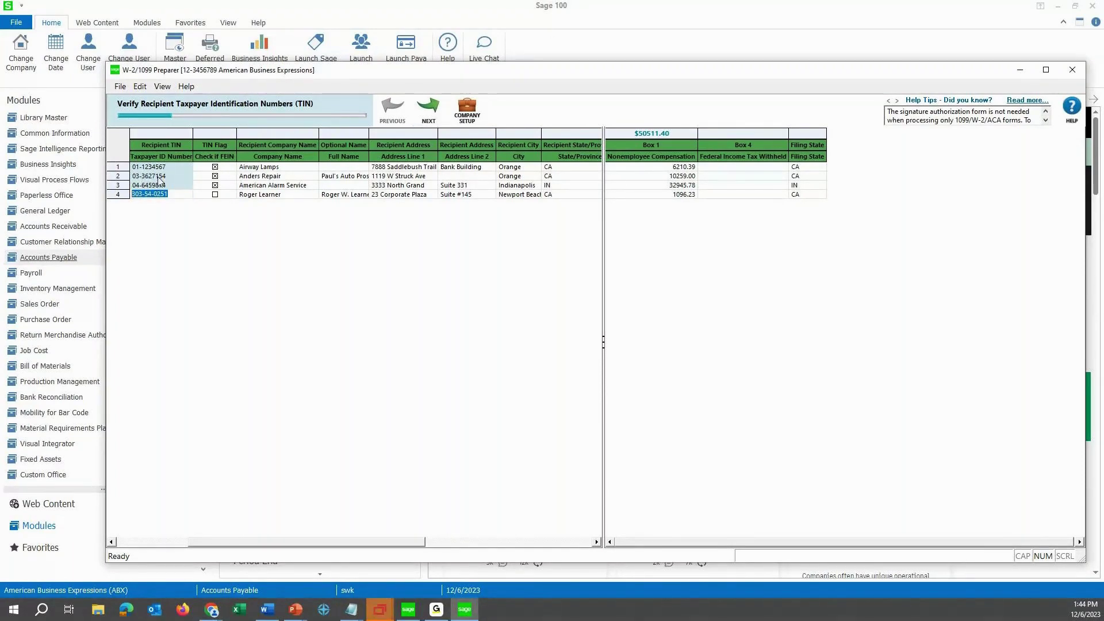
left_click(414, 104)
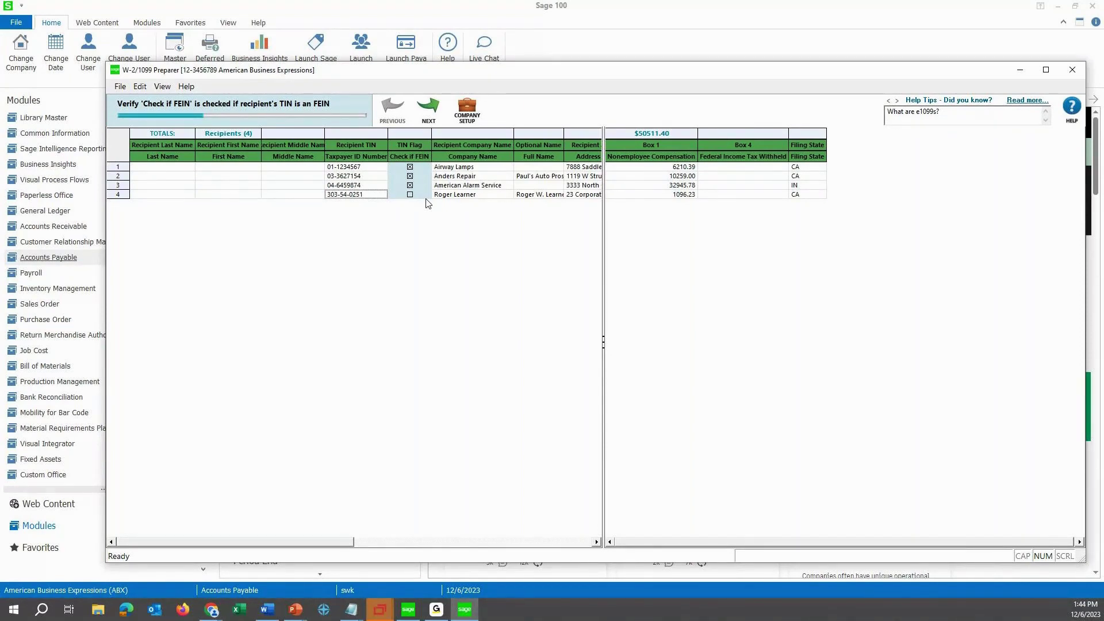
Give the row-4 SSN recipient a last and first name, then pass the FEIN check.
left_click(433, 108)
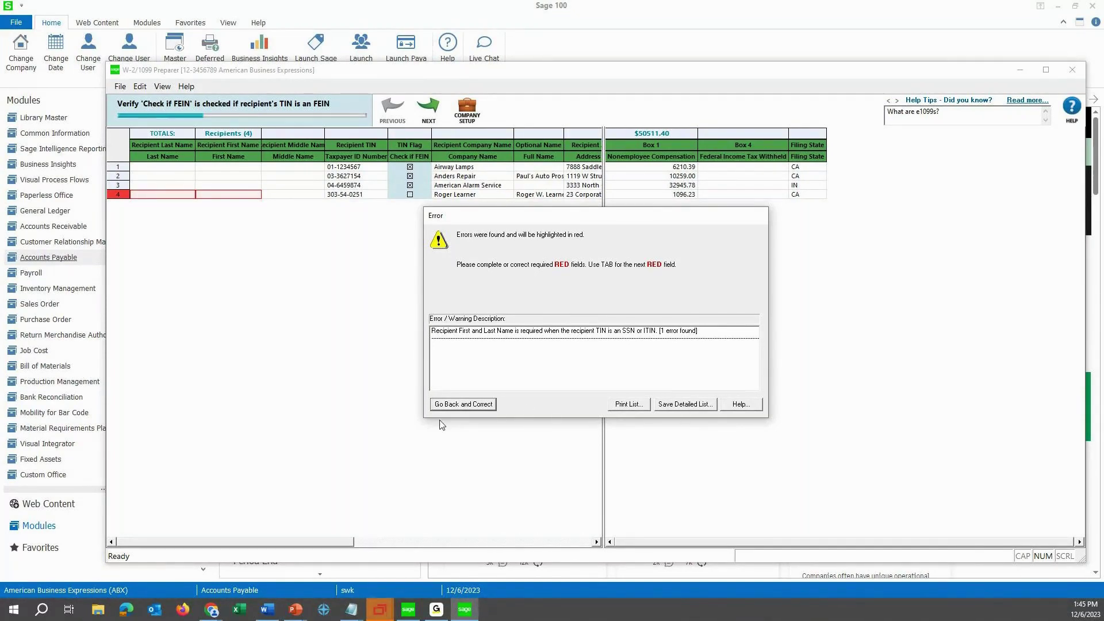
left_click(468, 407)
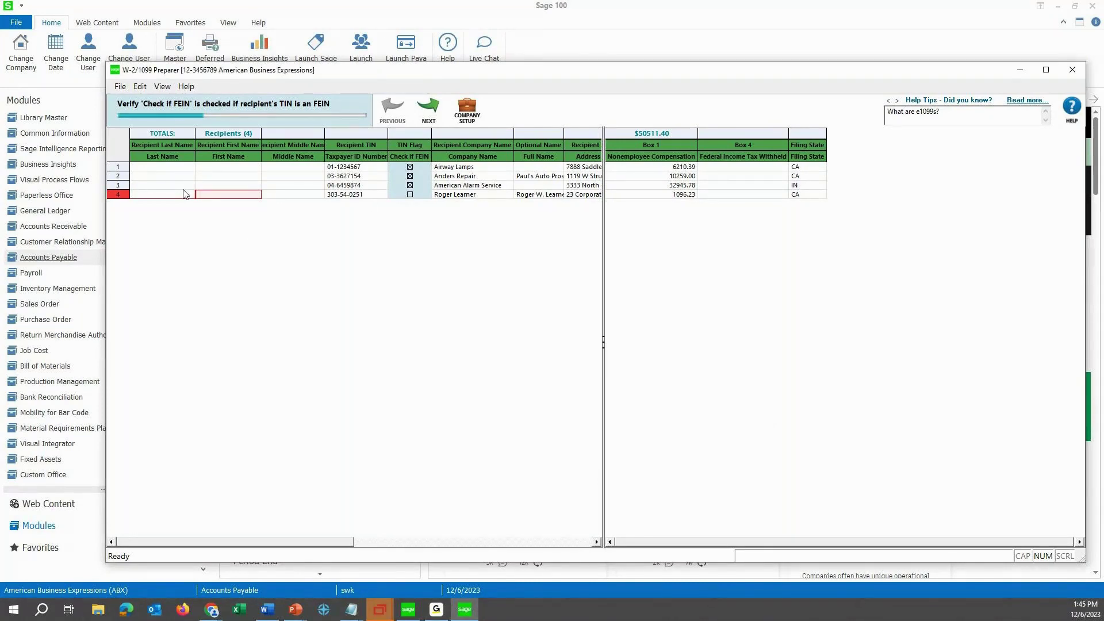
key("Tab")
left_click(429, 107)
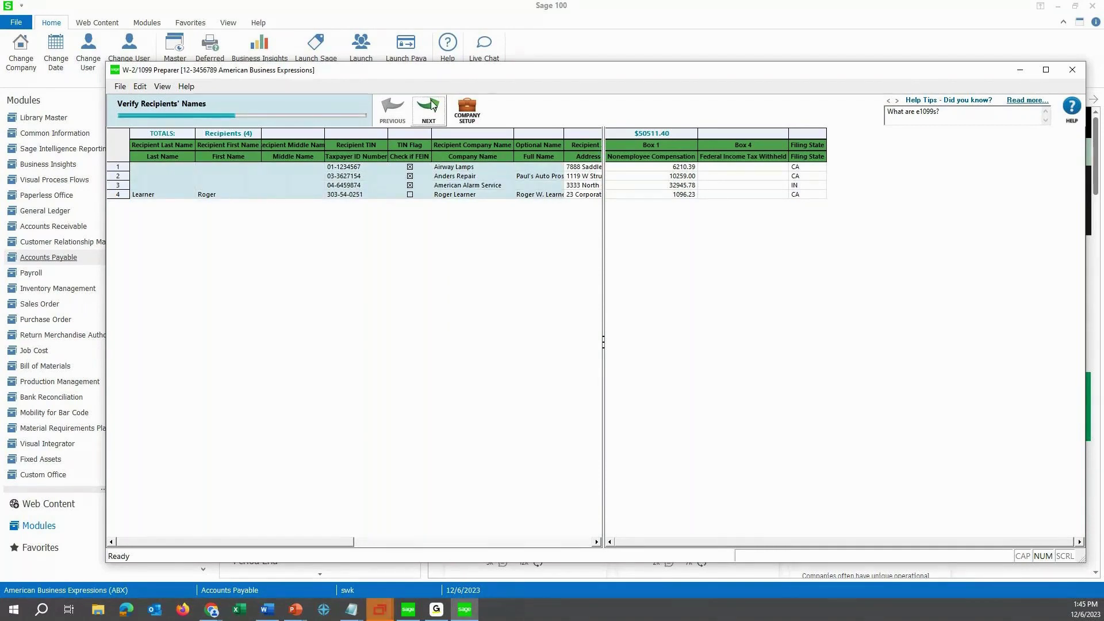
left_click(430, 107)
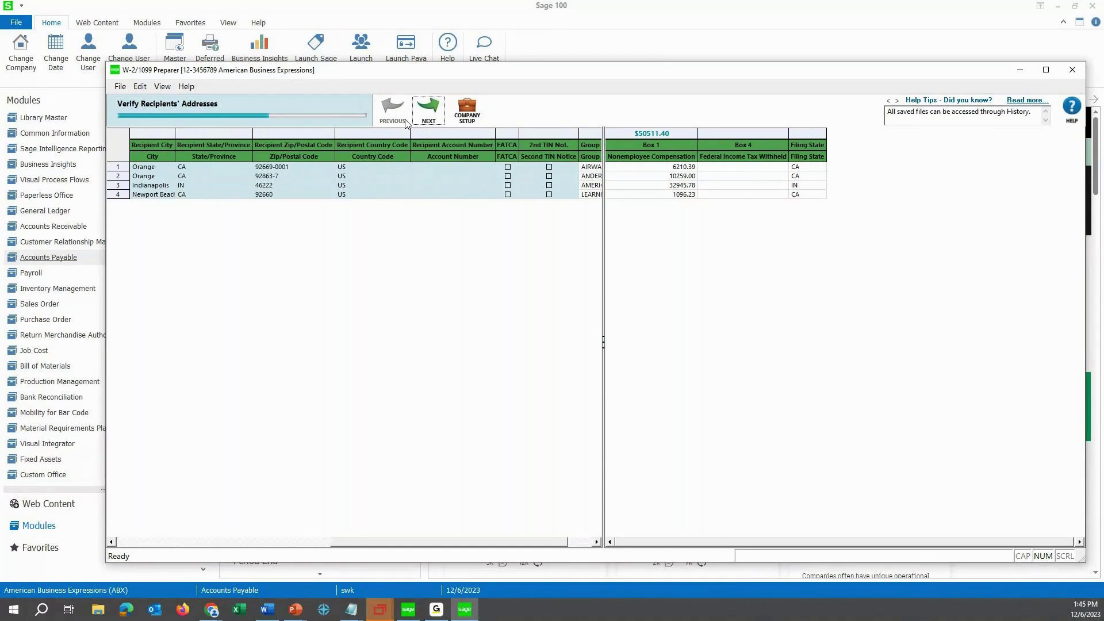
Correct Anders Repair's row-2 zip code to 92863 by removing the '-7' suffix.
left_click(427, 109)
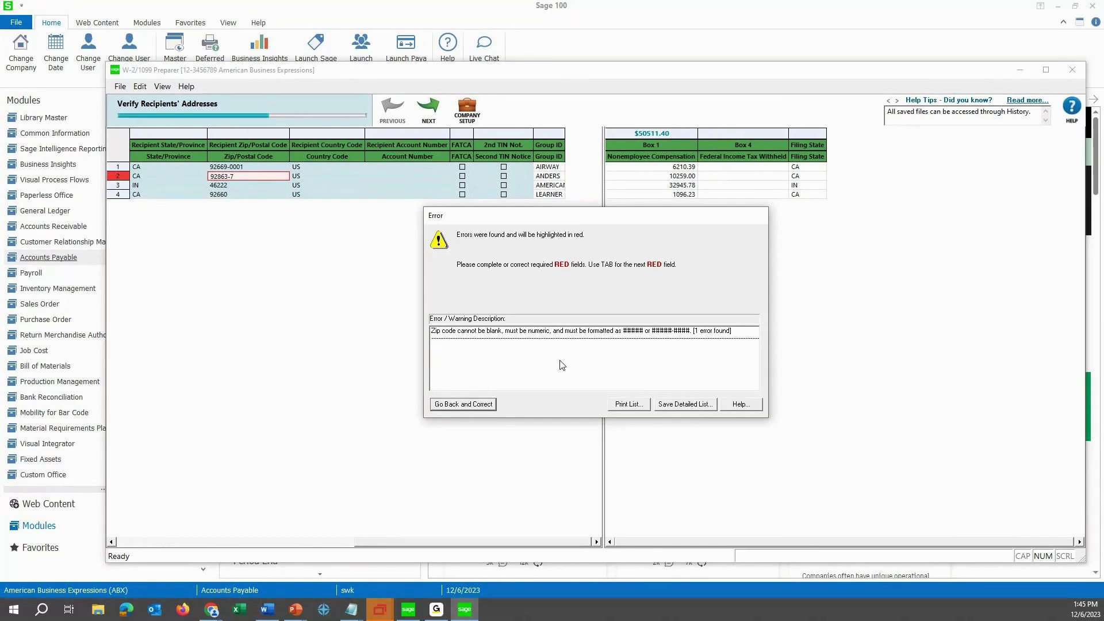
left_click(489, 404)
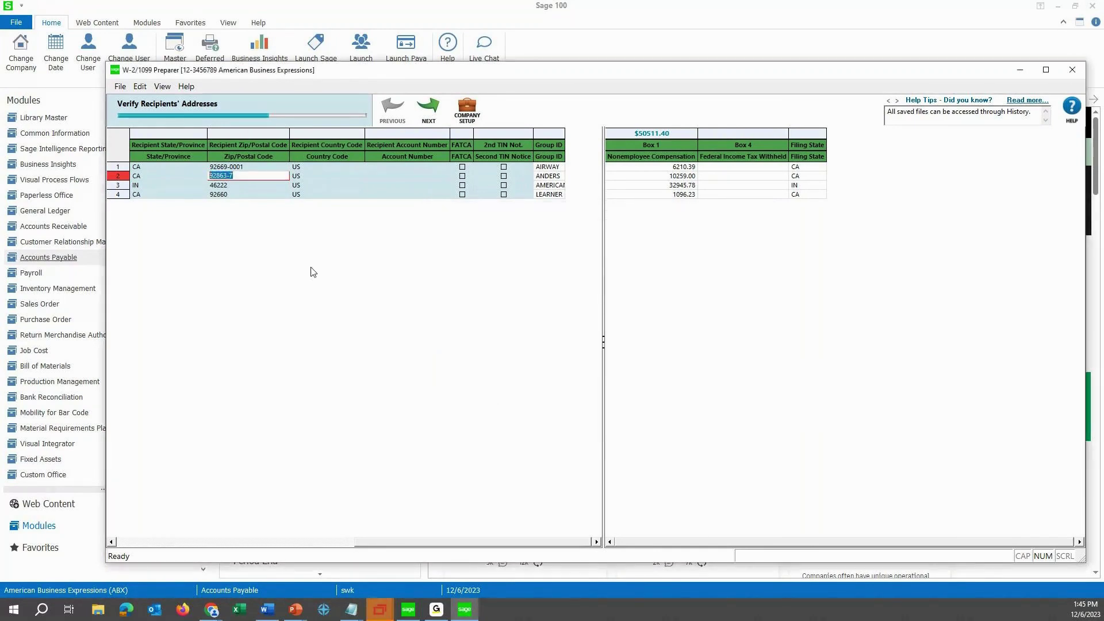
left_click(251, 176)
key("BackSpace")
key("BackSpace")
left_click(427, 108)
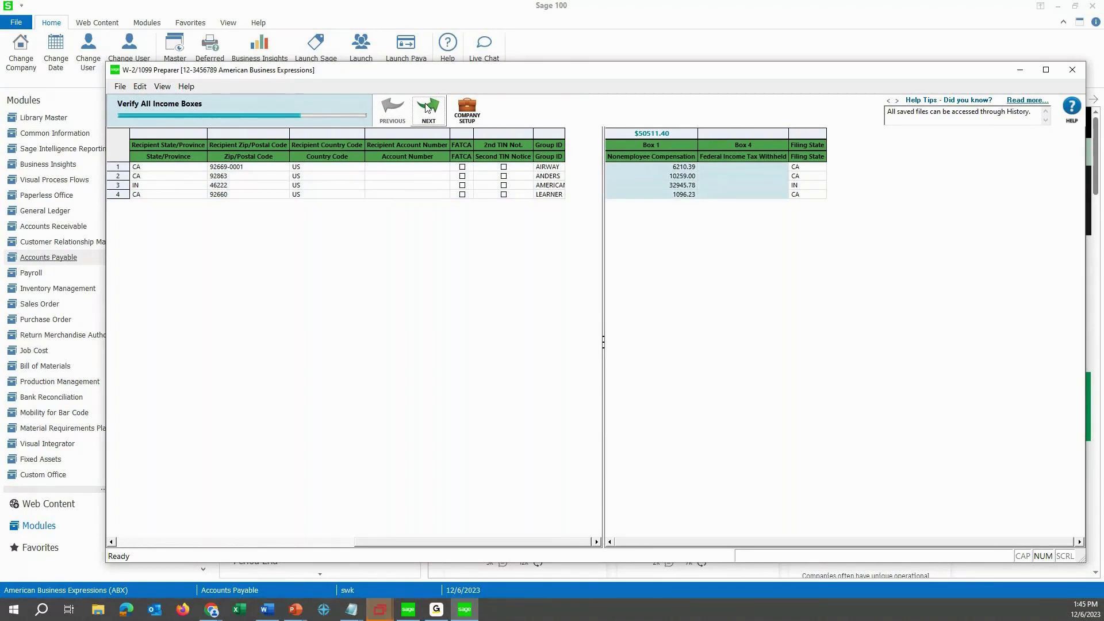
Review the Box 1 and Box 4 amounts, then pass the filing state and state income checks.
left_click(707, 167)
left_click(695, 196)
key("Tab")
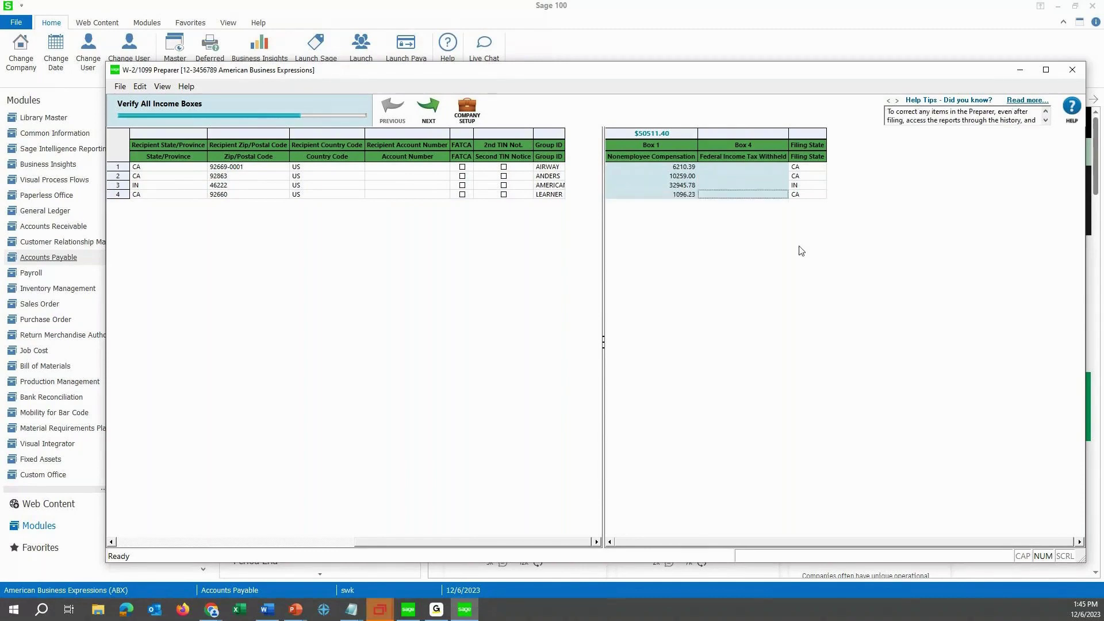
left_click(422, 105)
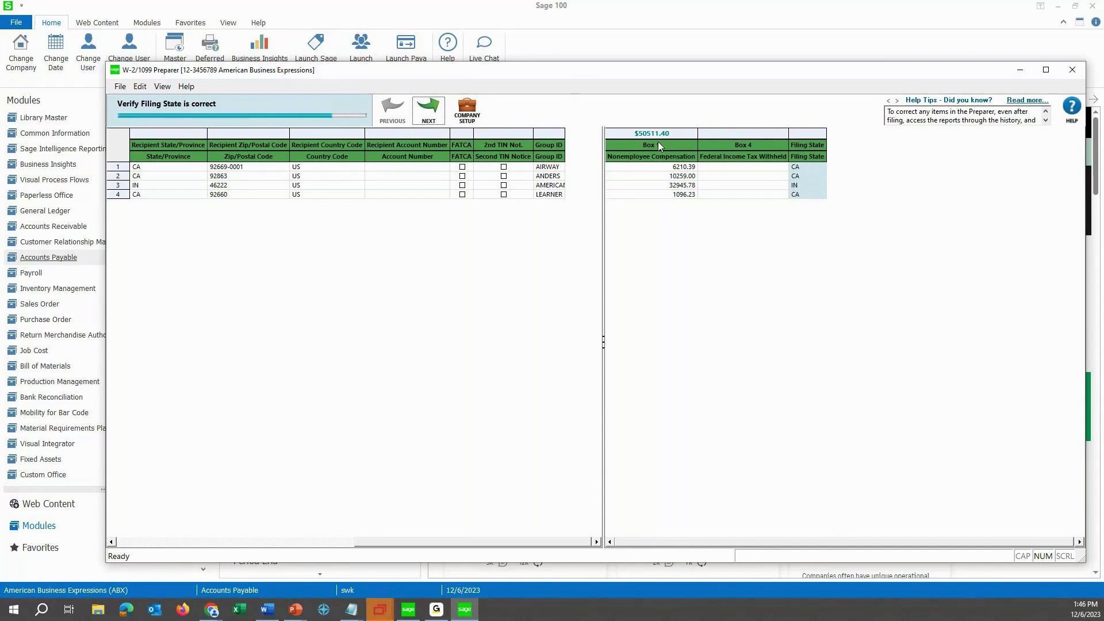
left_click(429, 115)
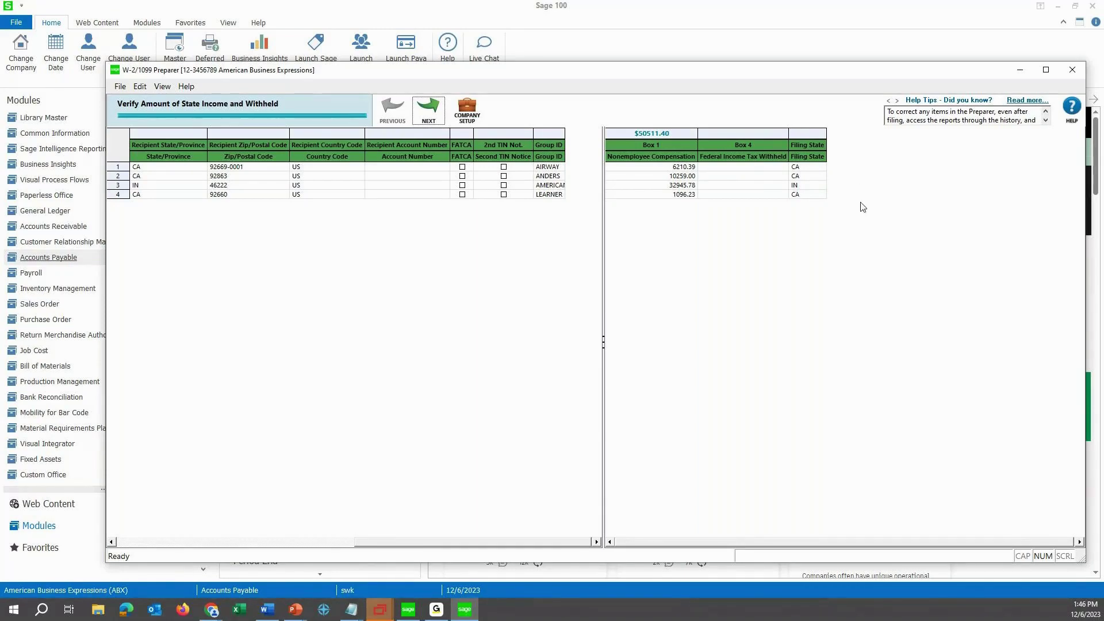
left_click(428, 109)
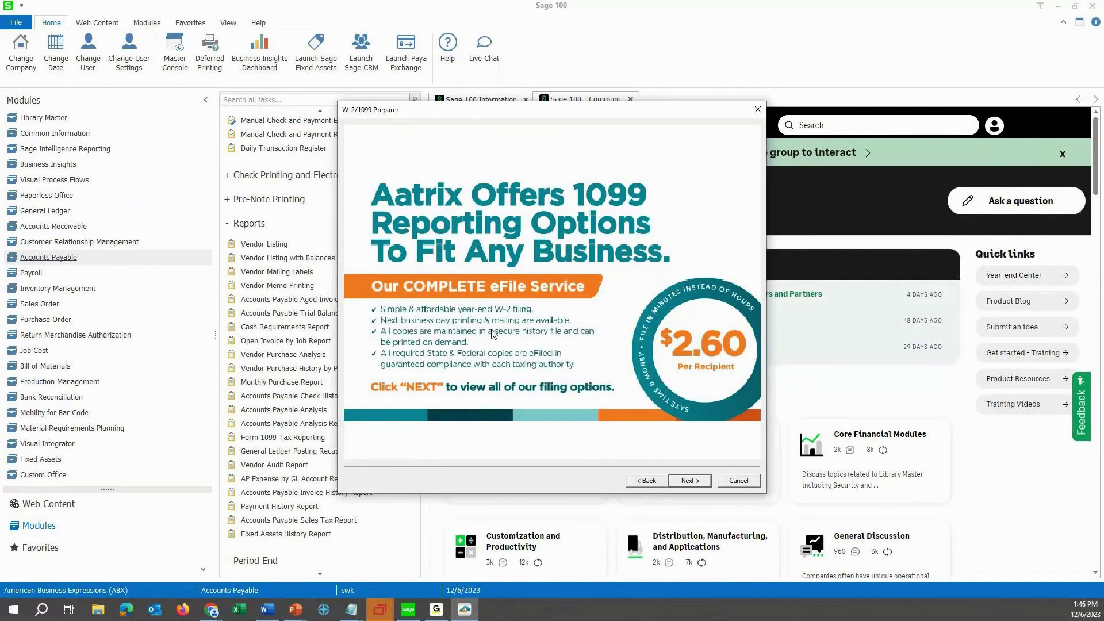
Select Other Options to print recipient, federal 1099/1096 and state 1099 forms without eFiling.
left_click(678, 483)
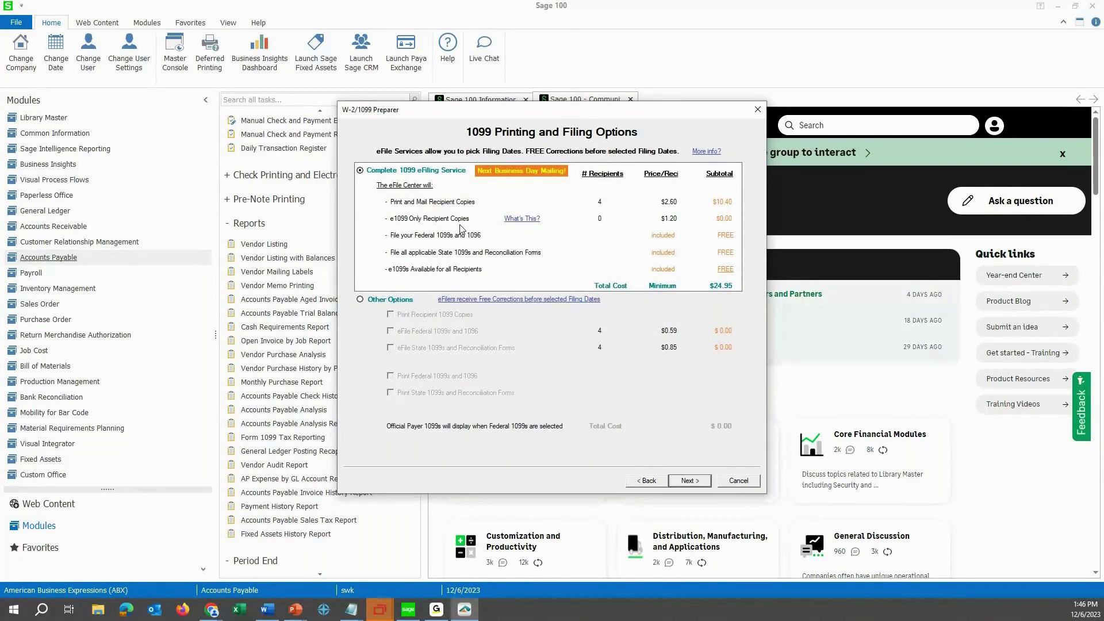
left_click(370, 303)
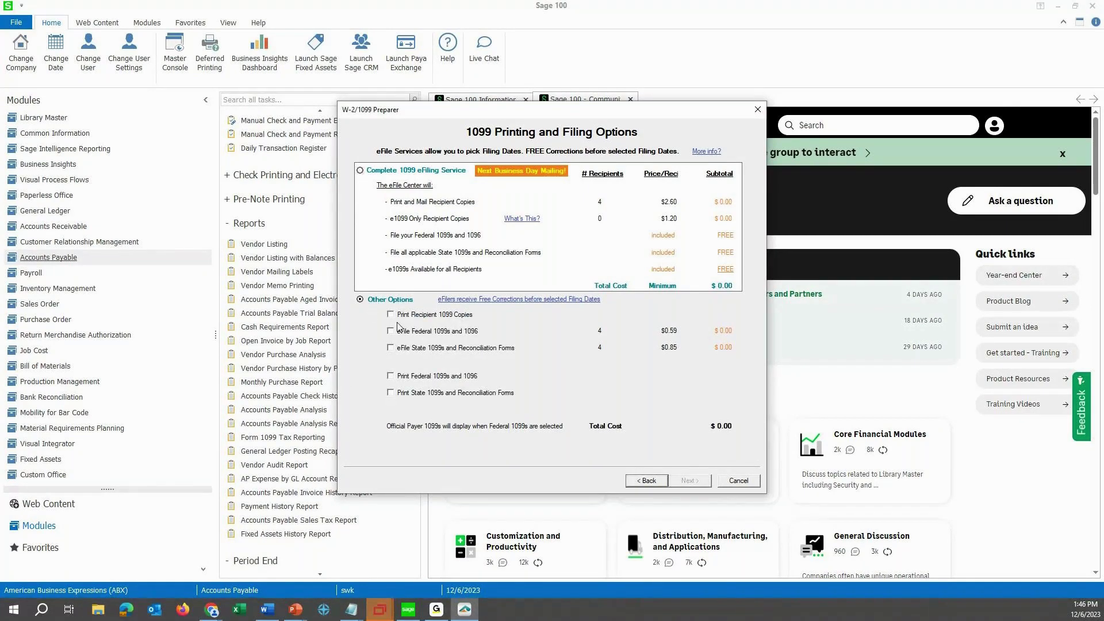
left_click(391, 315)
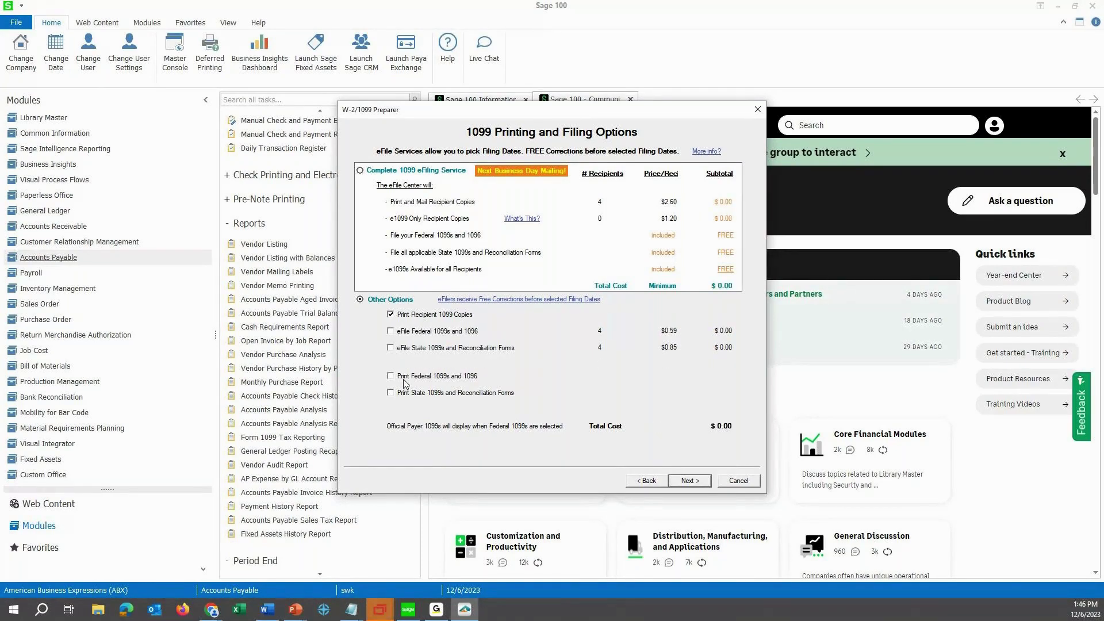
left_click(391, 376)
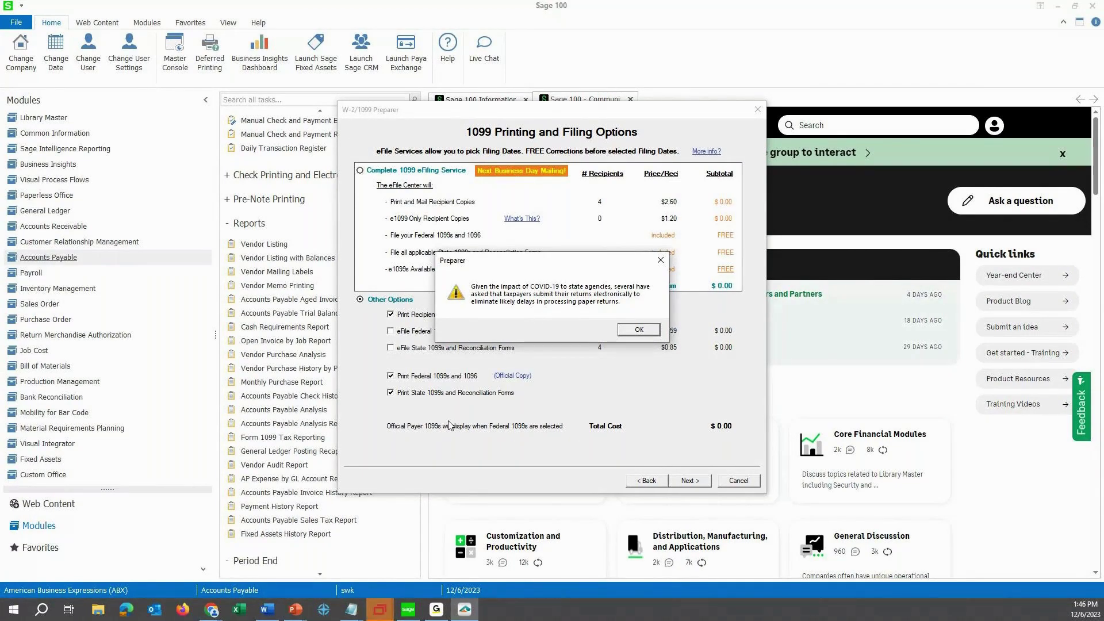
left_click(625, 337)
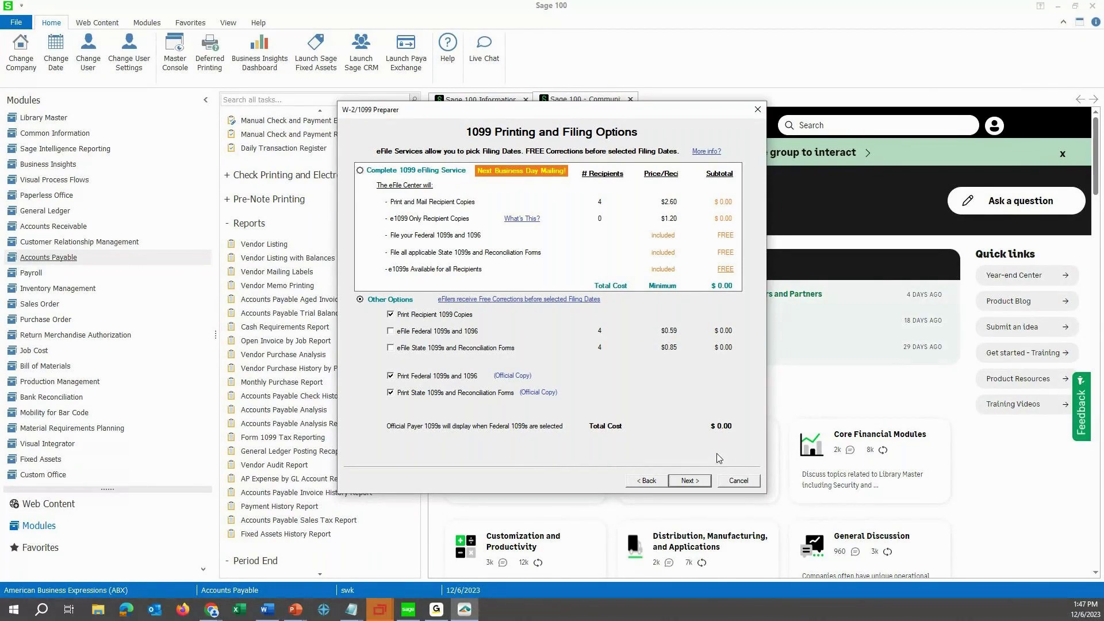
left_click(690, 481)
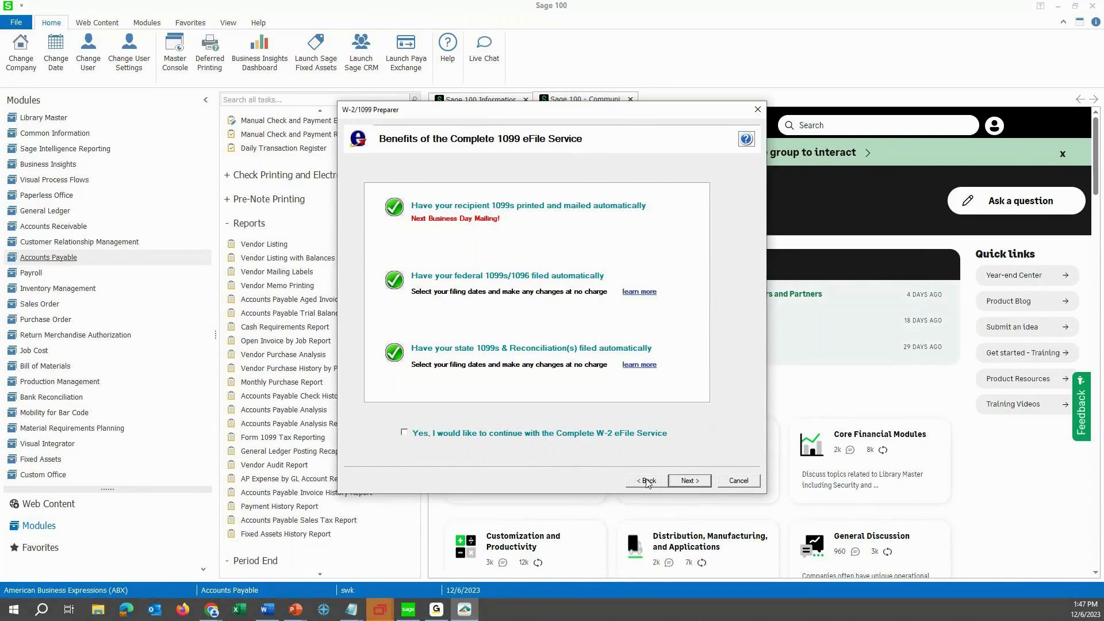
Uncheck CA - California in Select States and generate the Federal 1099-NEC Copy A forms.
left_click(695, 487)
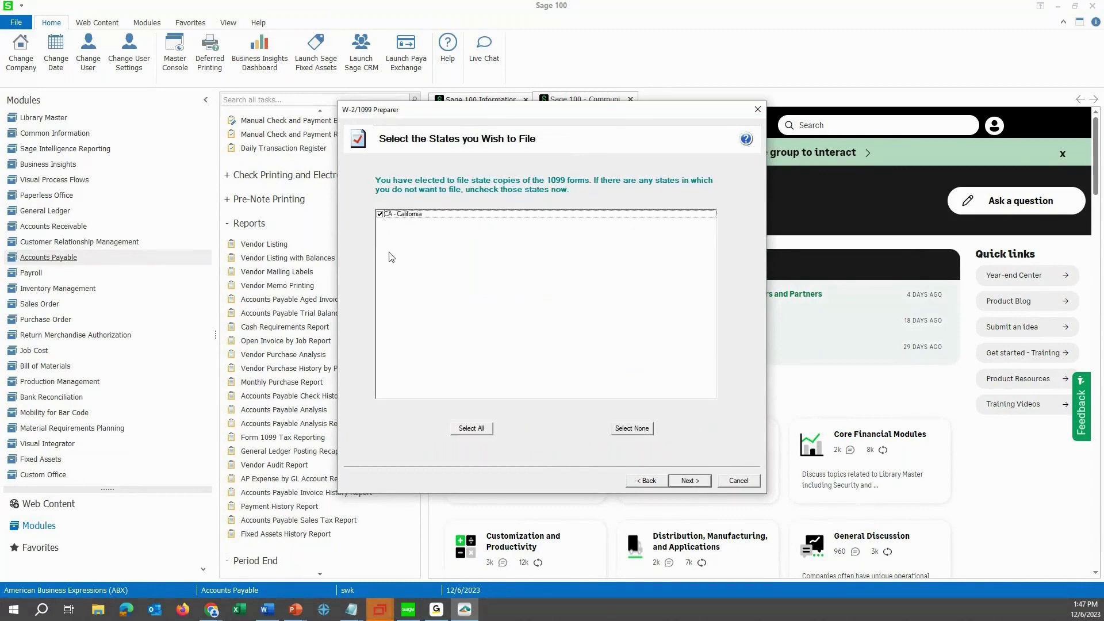
left_click(379, 214)
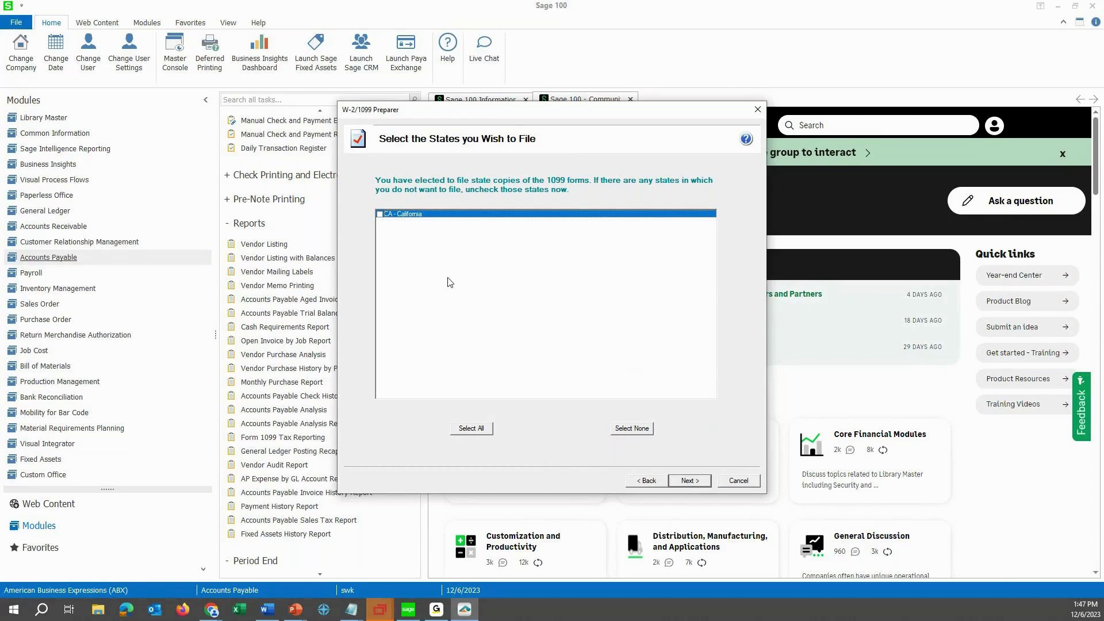
left_click(689, 480)
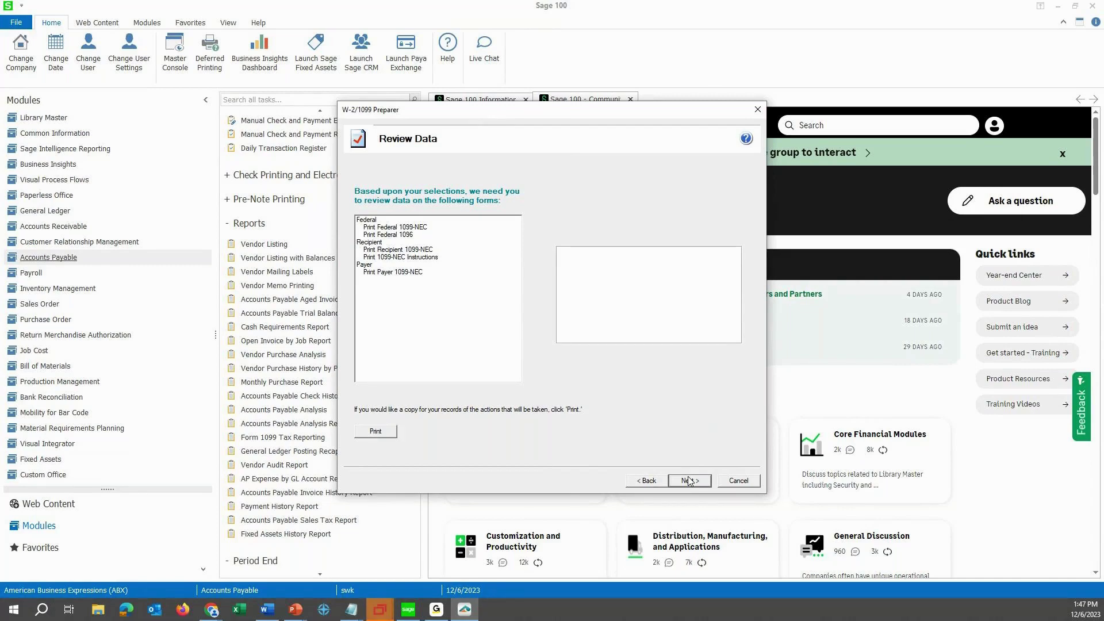
left_click(689, 480)
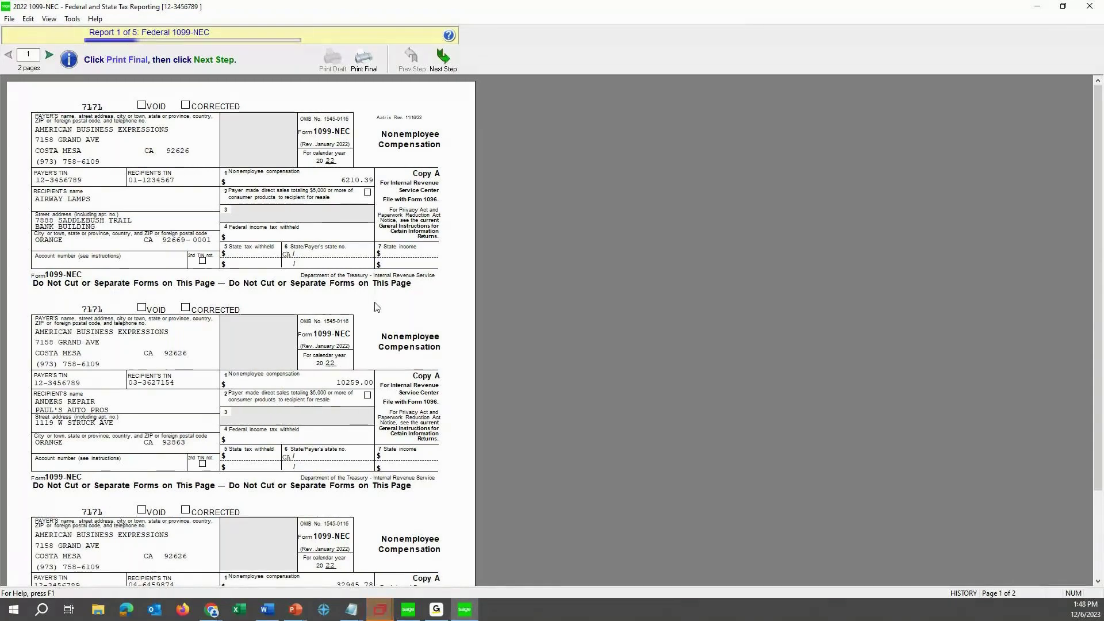
Review the two-page Federal 1099-NEC preview and answer its print prompt.
scroll(330, 383, "down", 3)
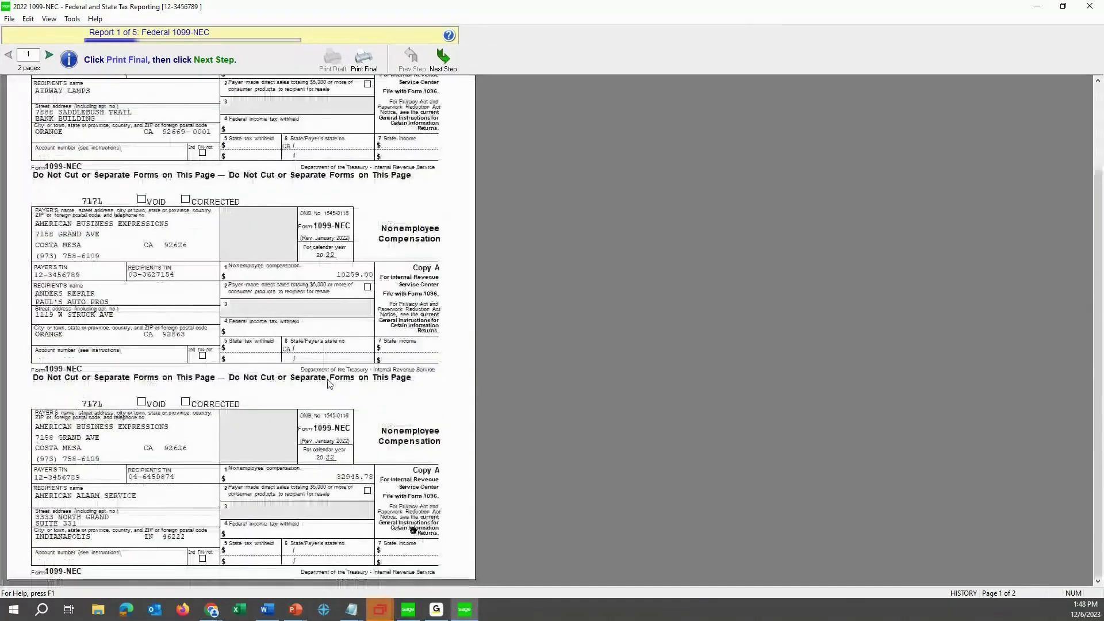
scroll(330, 383, "up", 3)
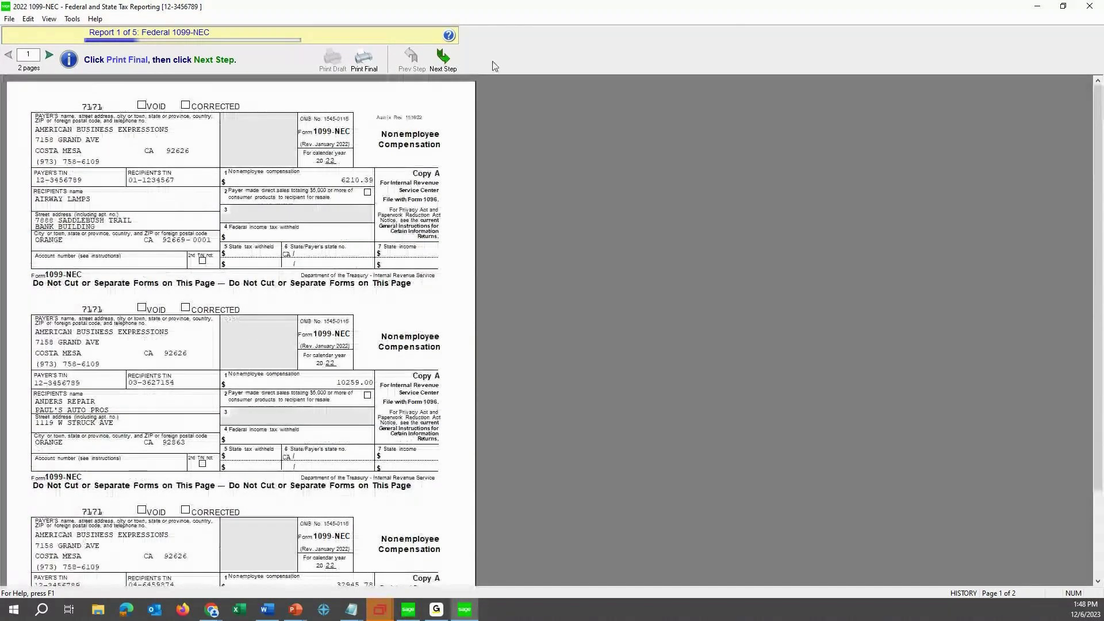
left_click(451, 62)
left_click(593, 328)
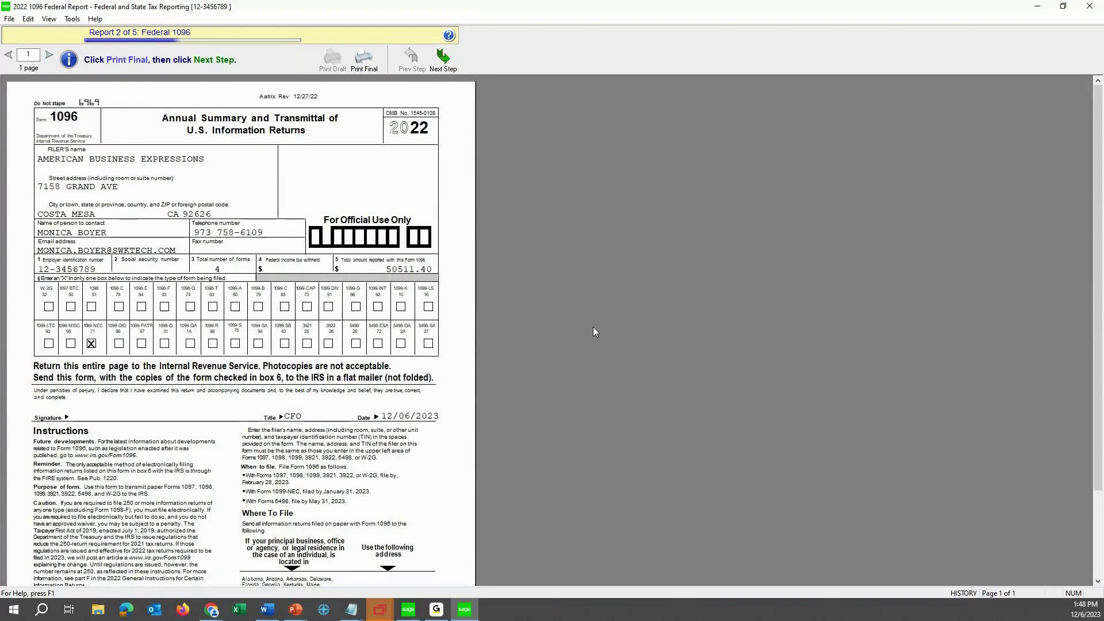
Move past the Federal 1096 transmittal report, answering its print prompt.
left_click(431, 62)
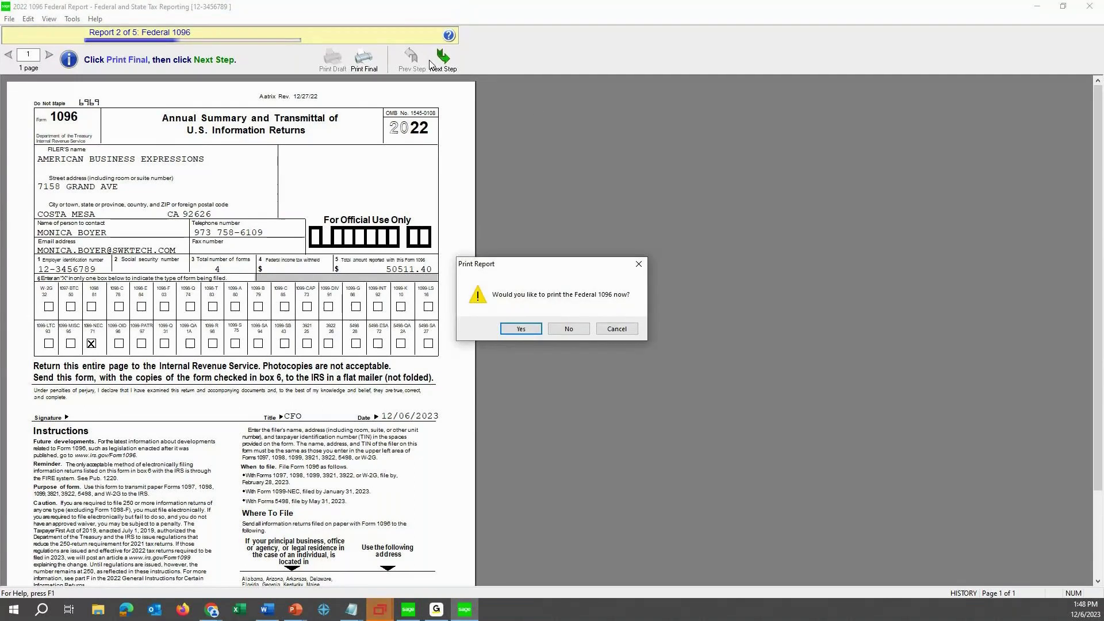
left_click(574, 330)
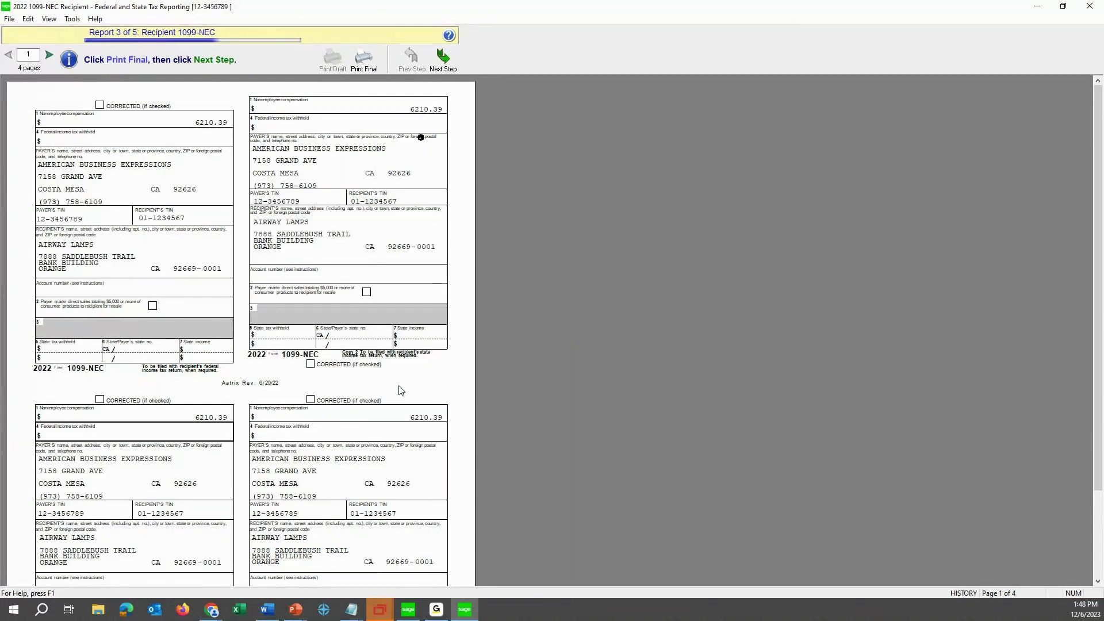
Move past the Recipient 1099-NEC copies, answering their print prompt.
left_click(443, 61)
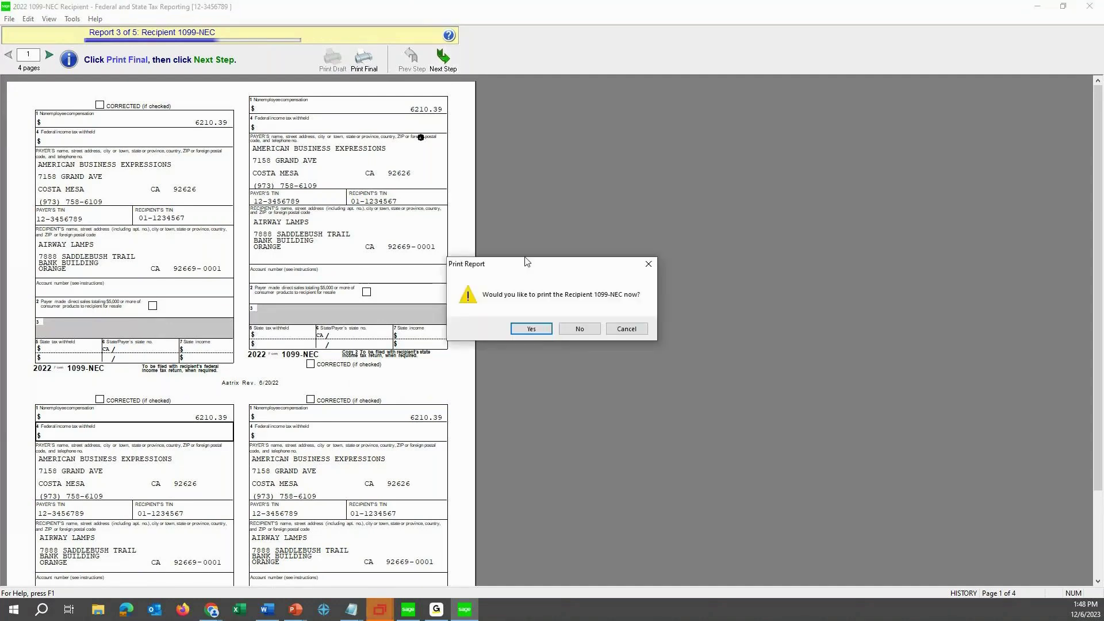
left_click(566, 329)
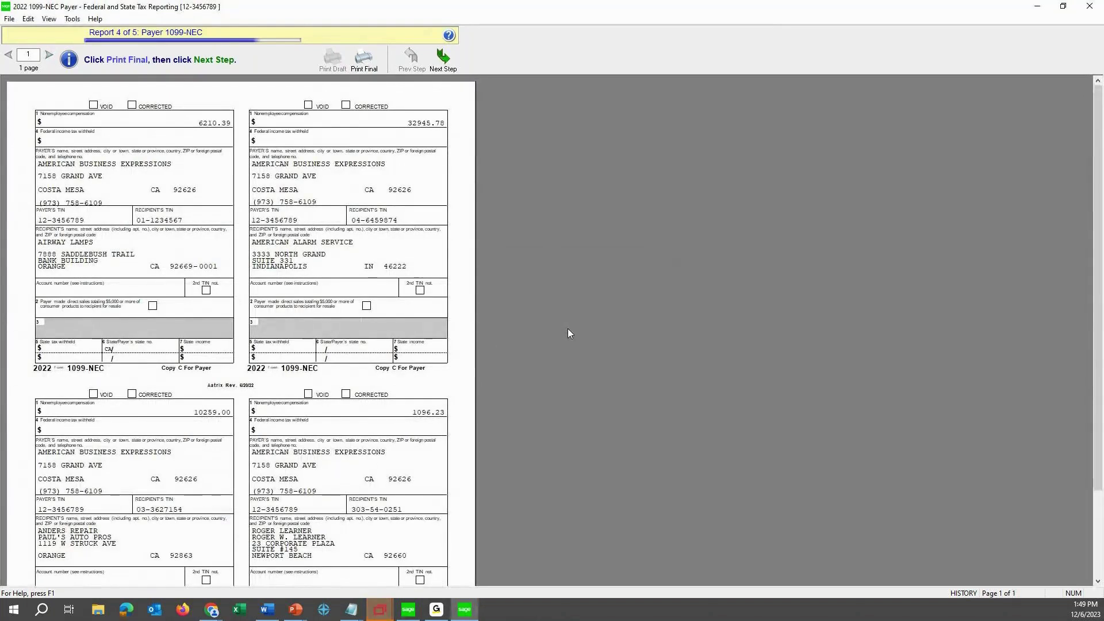
Move past the Payer 1099-NEC Copy C report, answering its print prompt.
left_click(443, 64)
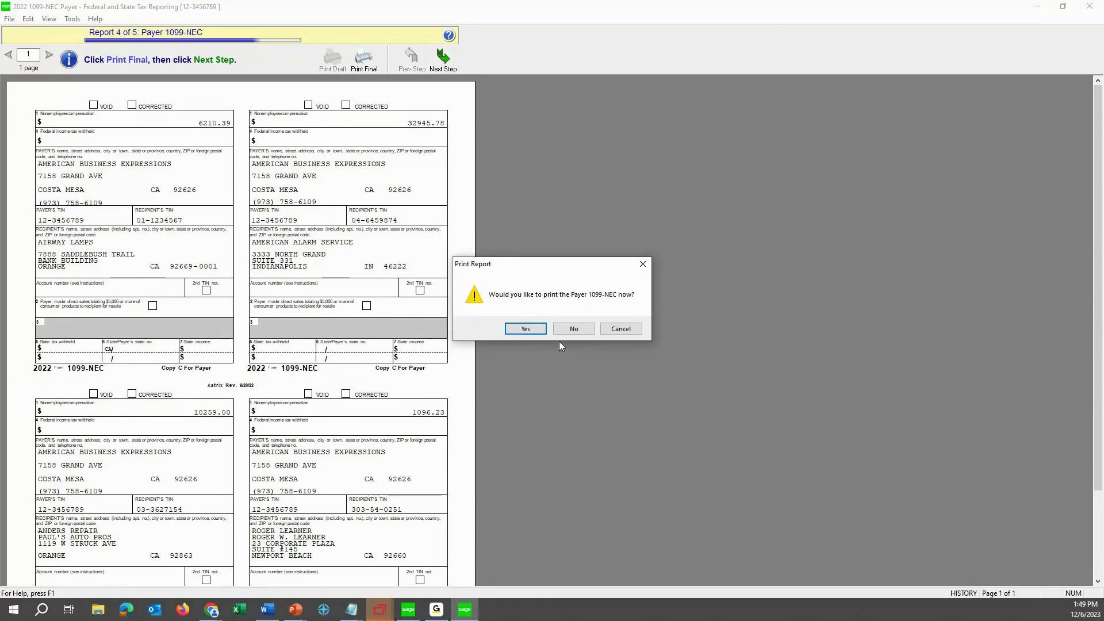
left_click(573, 330)
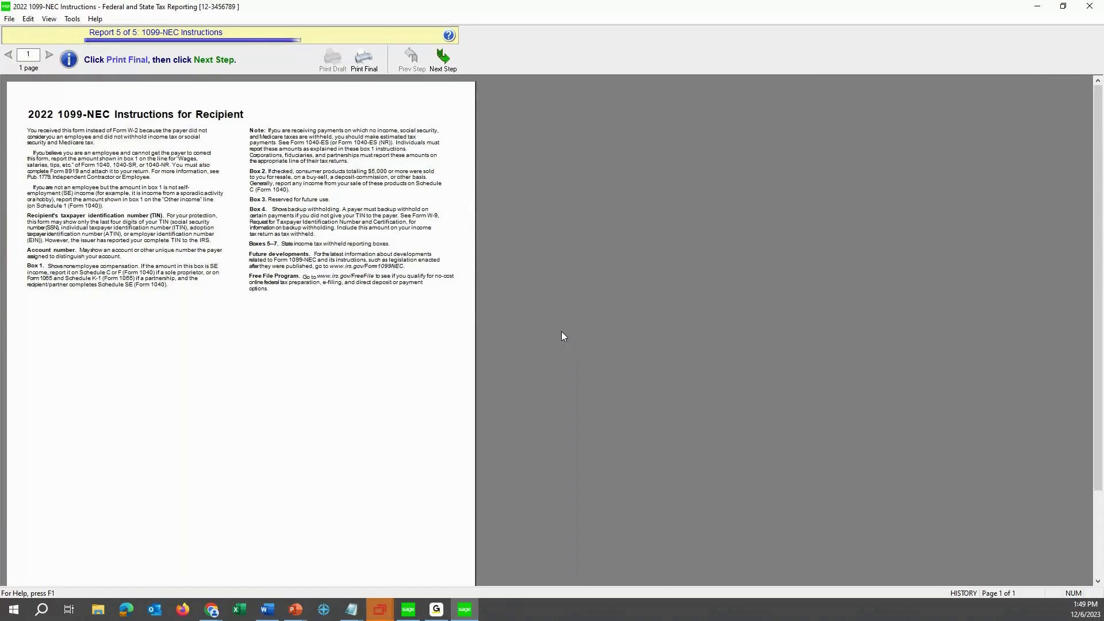
Advance past the 1099-NEC Instructions report and confirm the final Print Report prompt.
left_click(450, 62)
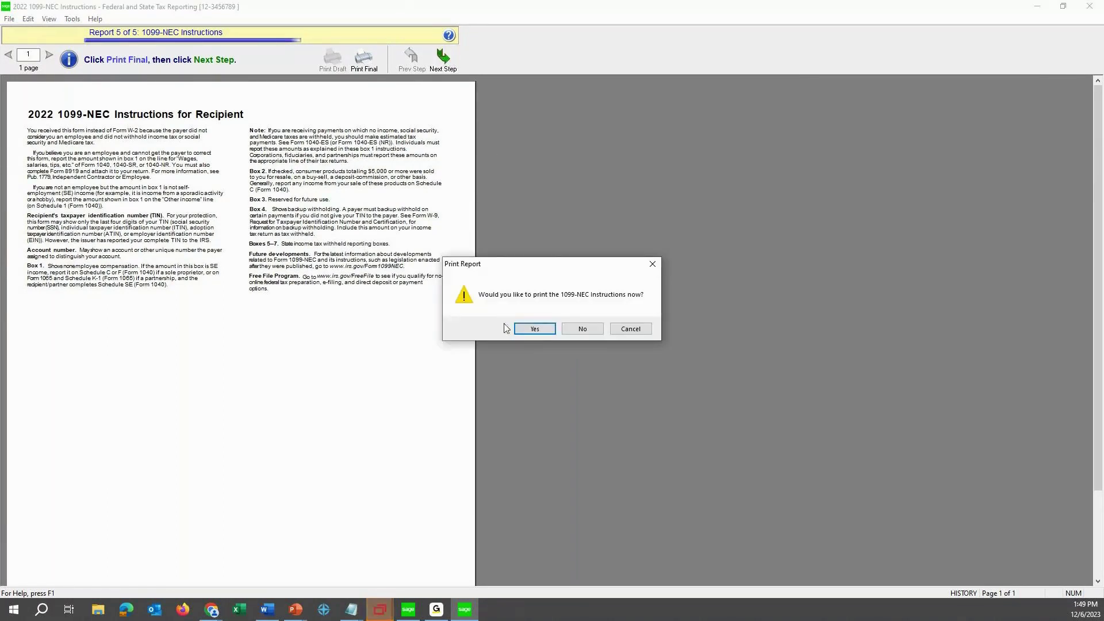
left_click(519, 328)
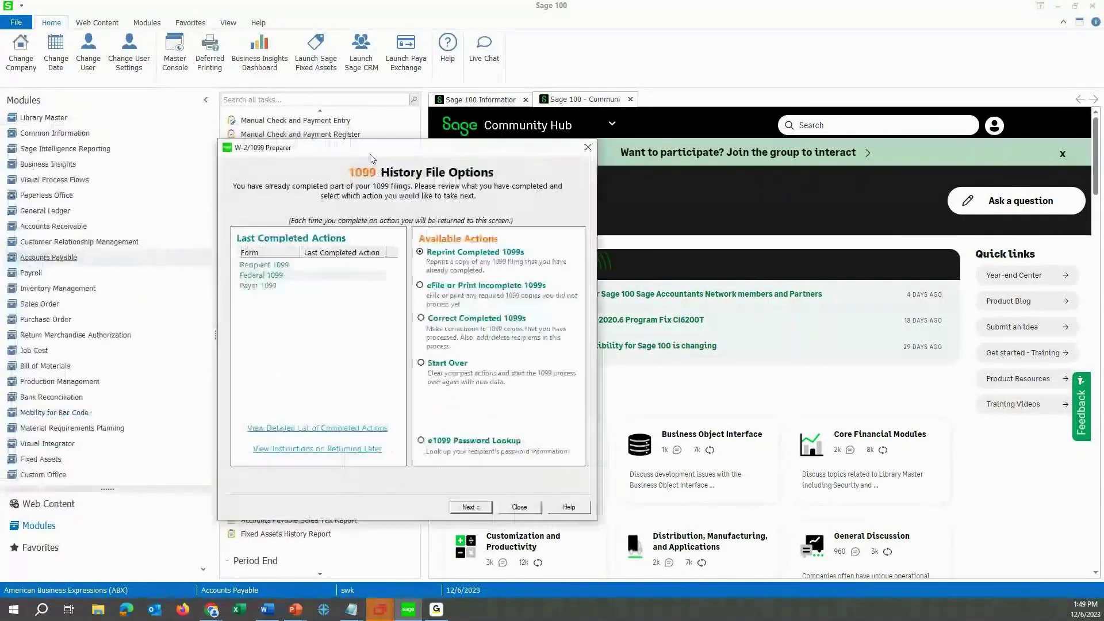
Move the 1099 History File Options dialog aside and close it.
left_click_drag(370, 158, 430, 164)
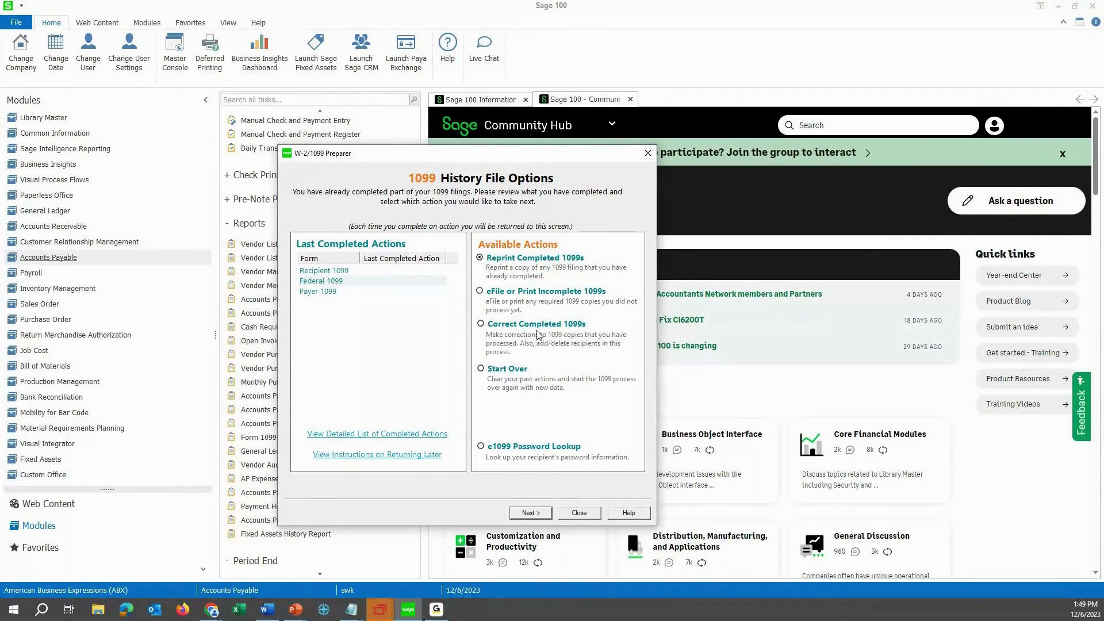
left_click(579, 513)
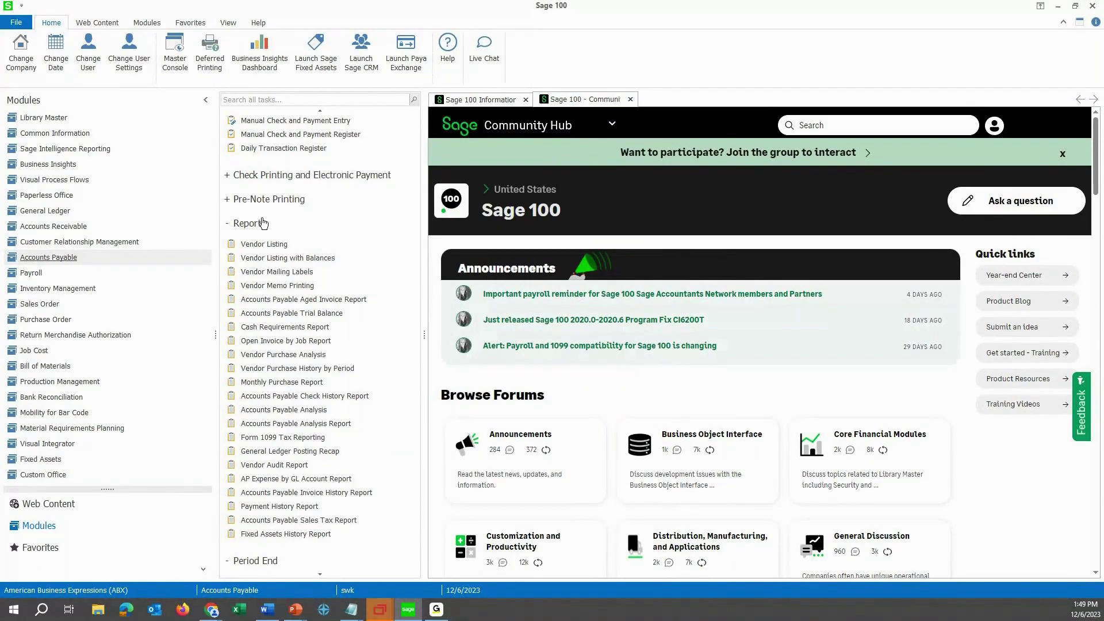
left_click(313, 433)
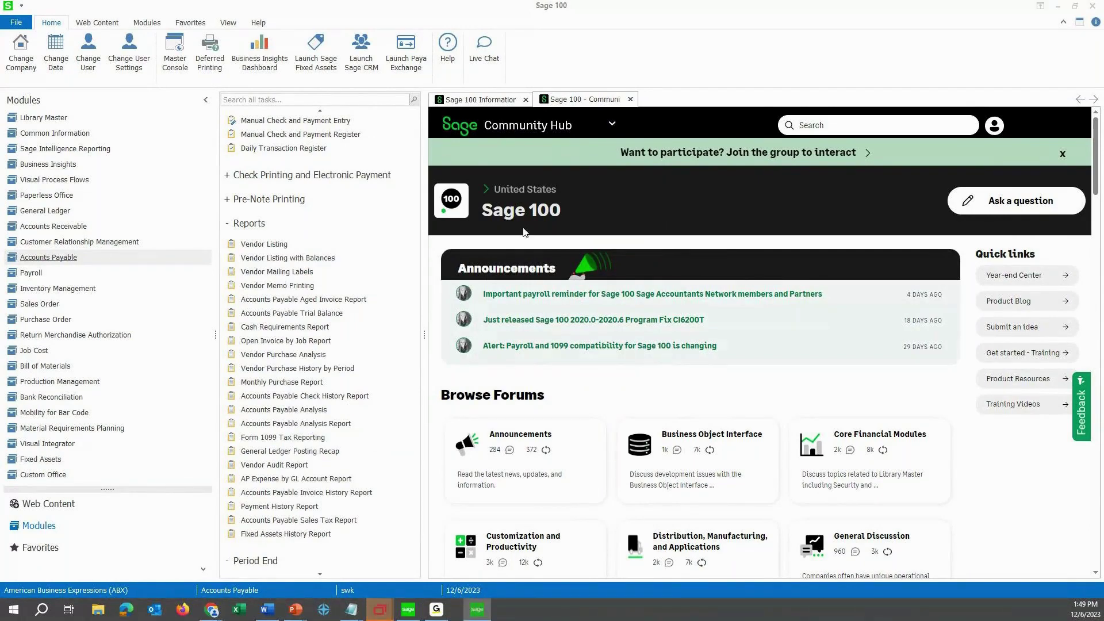
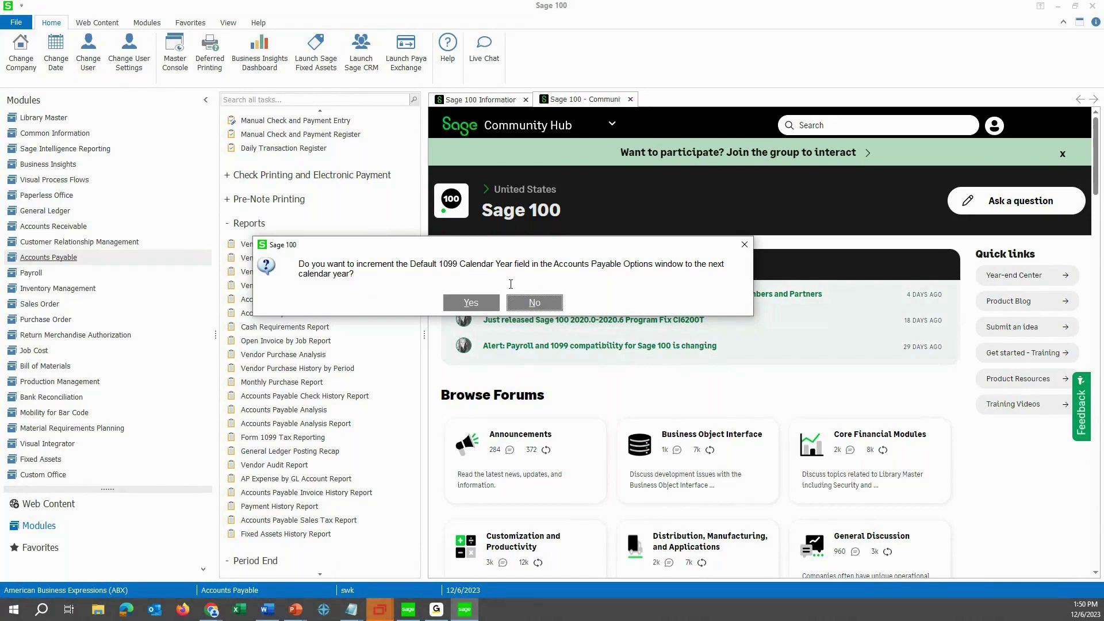
Decline advancing the 1099 year and verify Accounts Payable Options' Default 1099 Calendar Year is 2020.
left_click(526, 304)
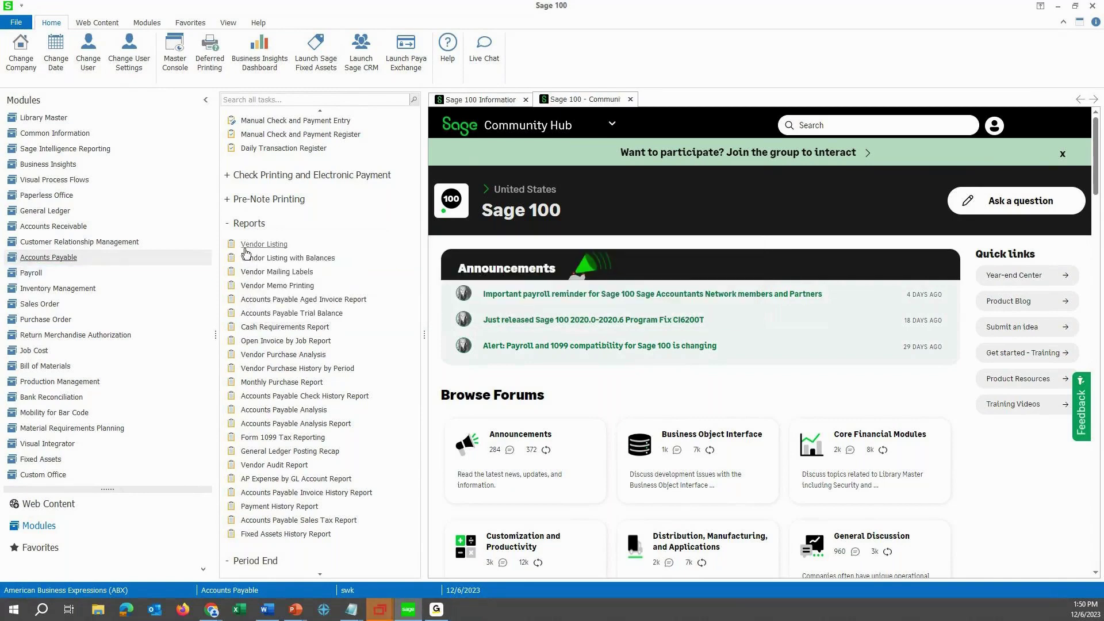
scroll(310, 276, "down", 3)
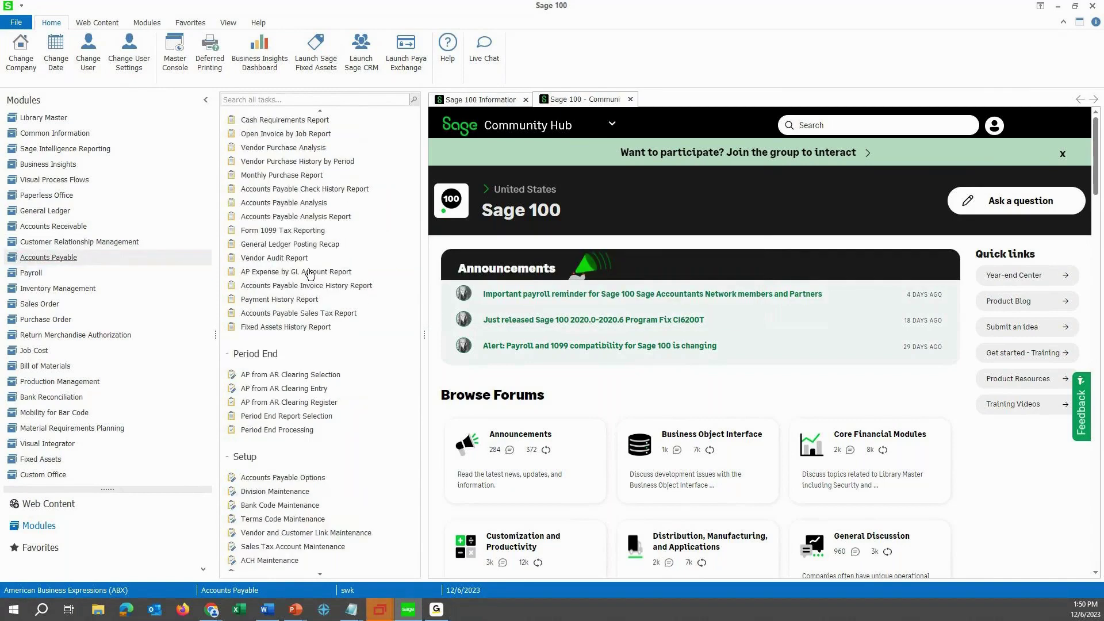
scroll(309, 363, "down", 2)
scroll(308, 363, "down", 3)
left_click(289, 271)
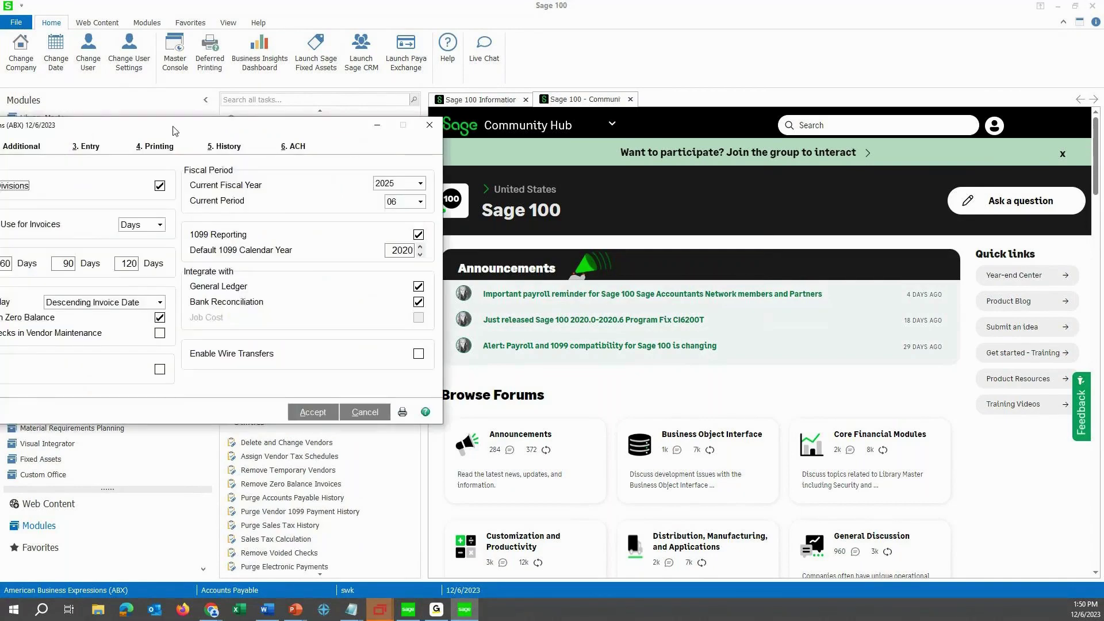
left_click_drag(175, 131, 343, 123)
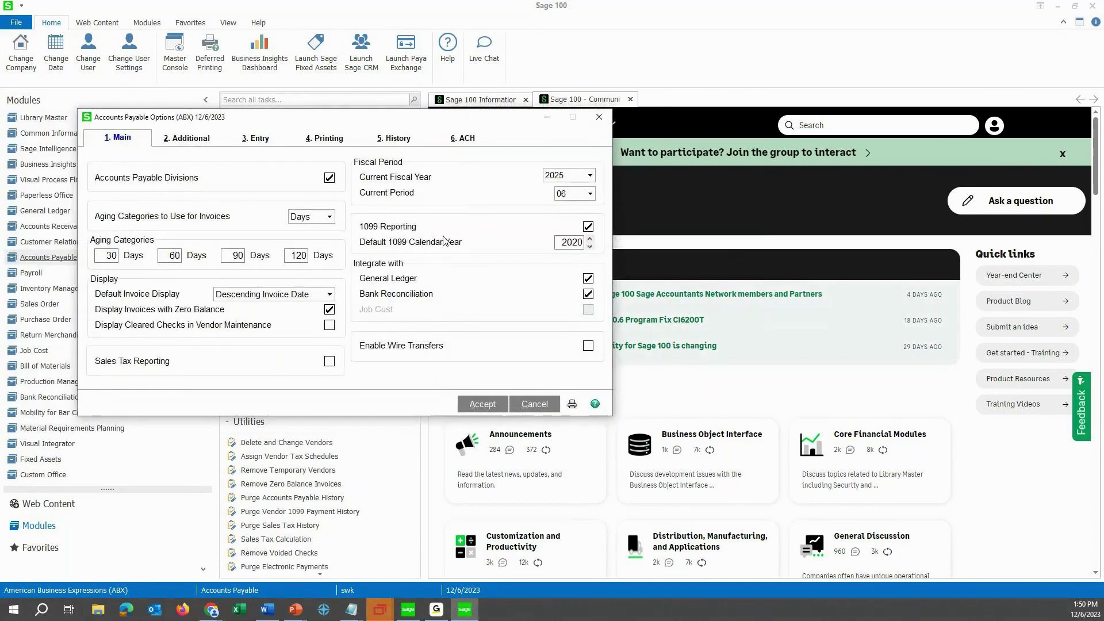
left_click(582, 242)
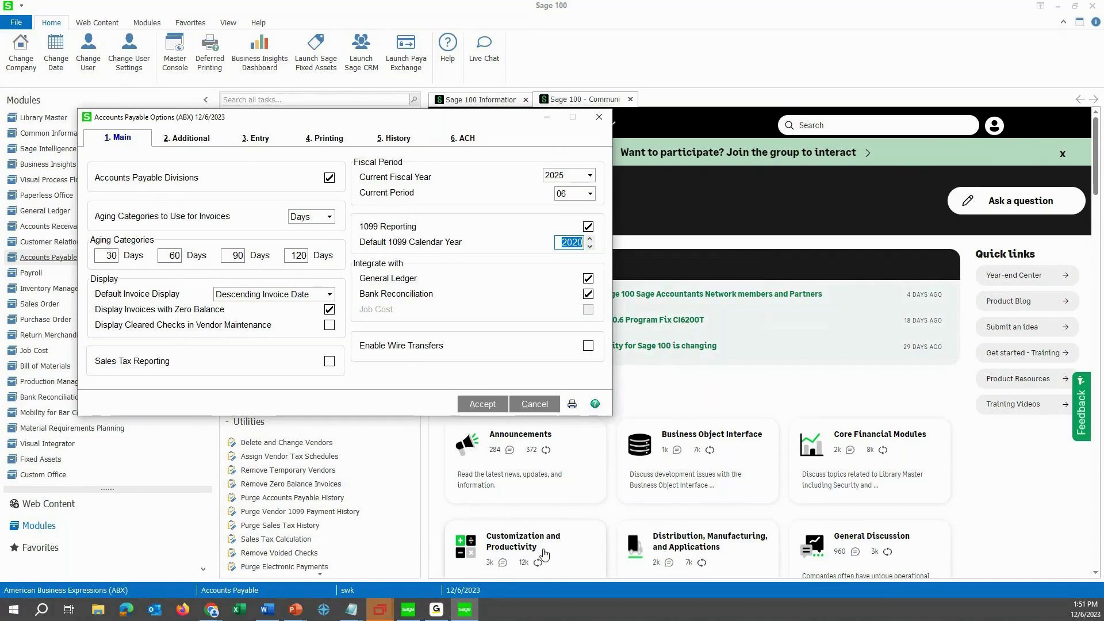
left_click(593, 119)
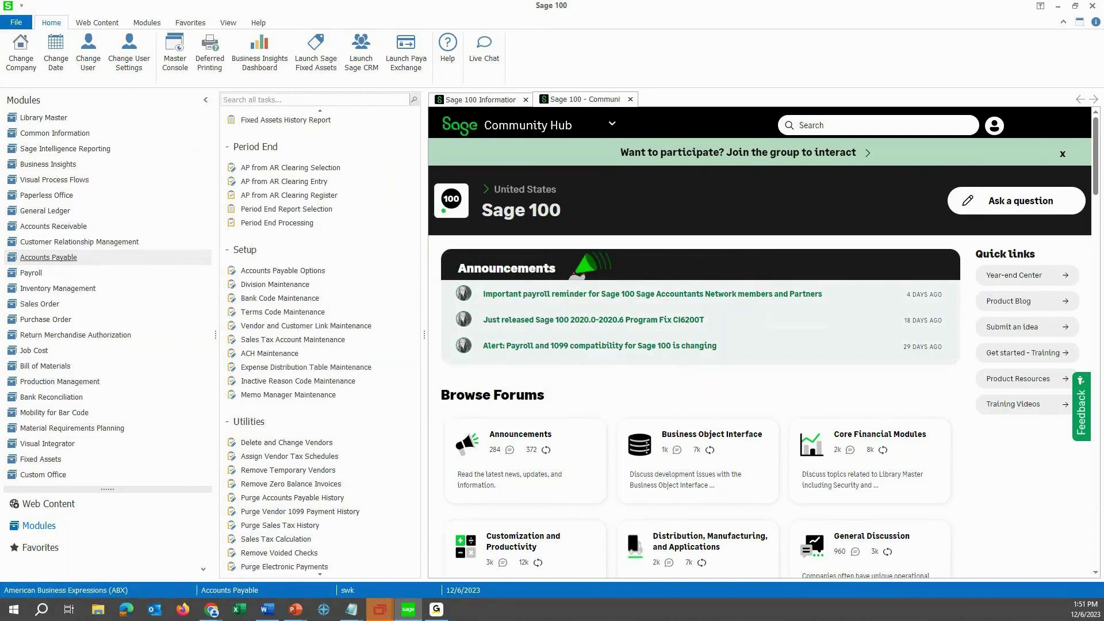
Bring up the Sage 100 Year-end articles page and go to the Year-end Center.
key("super+d")
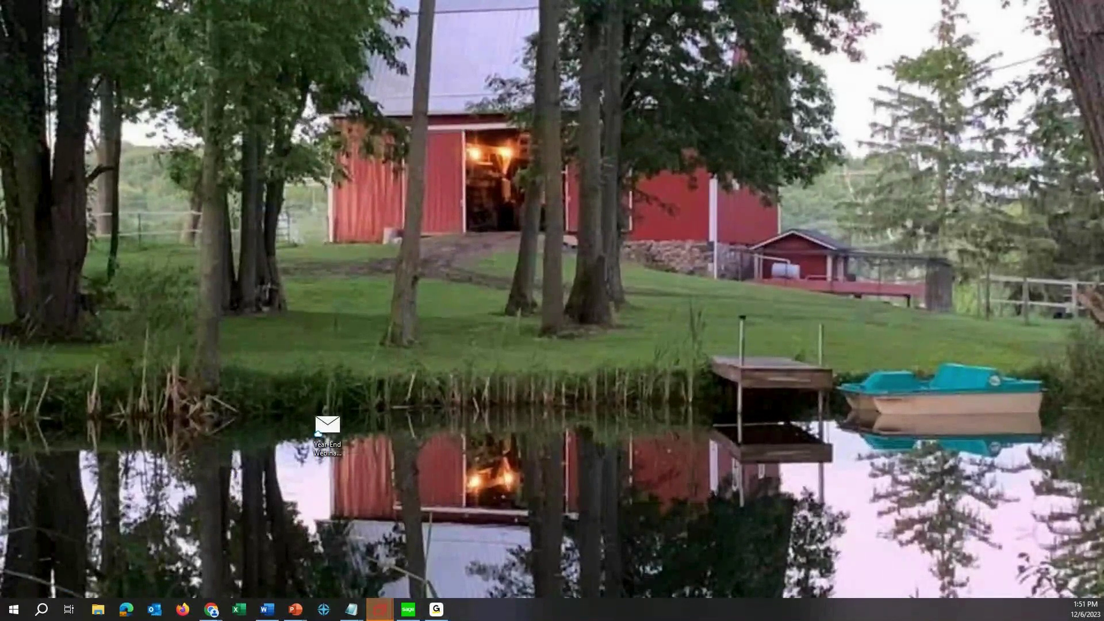
key("super+d")
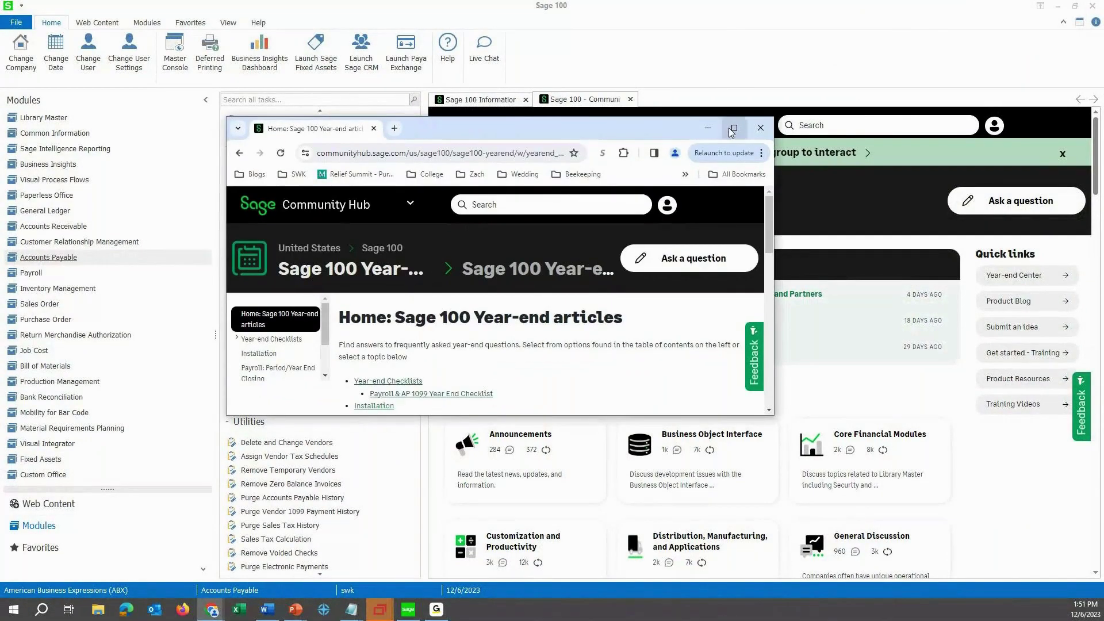
left_click(734, 118)
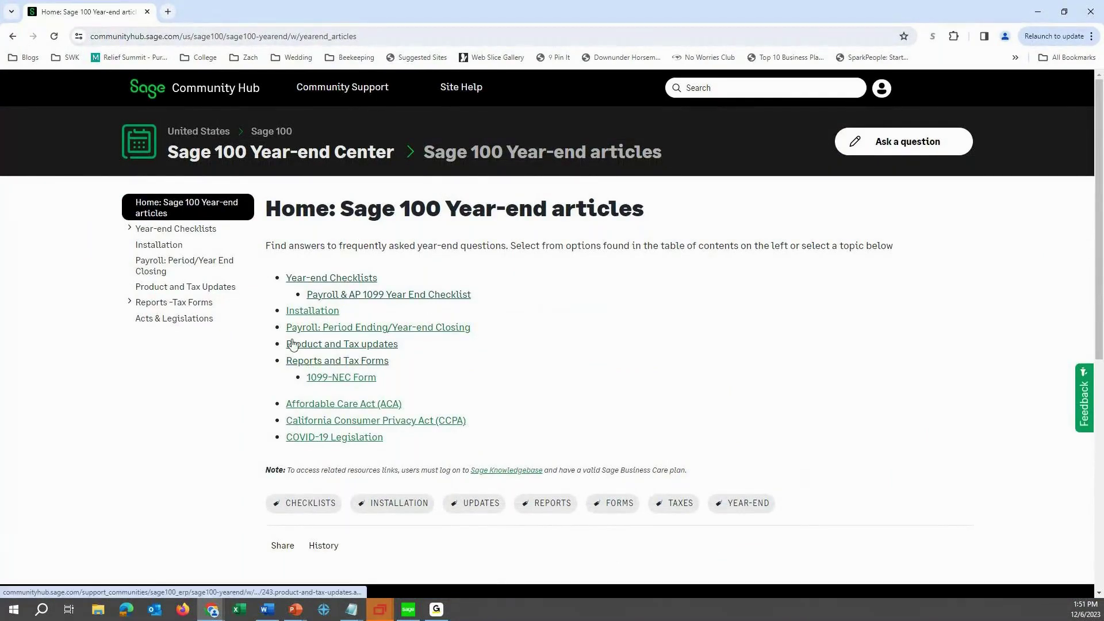
left_click(258, 166)
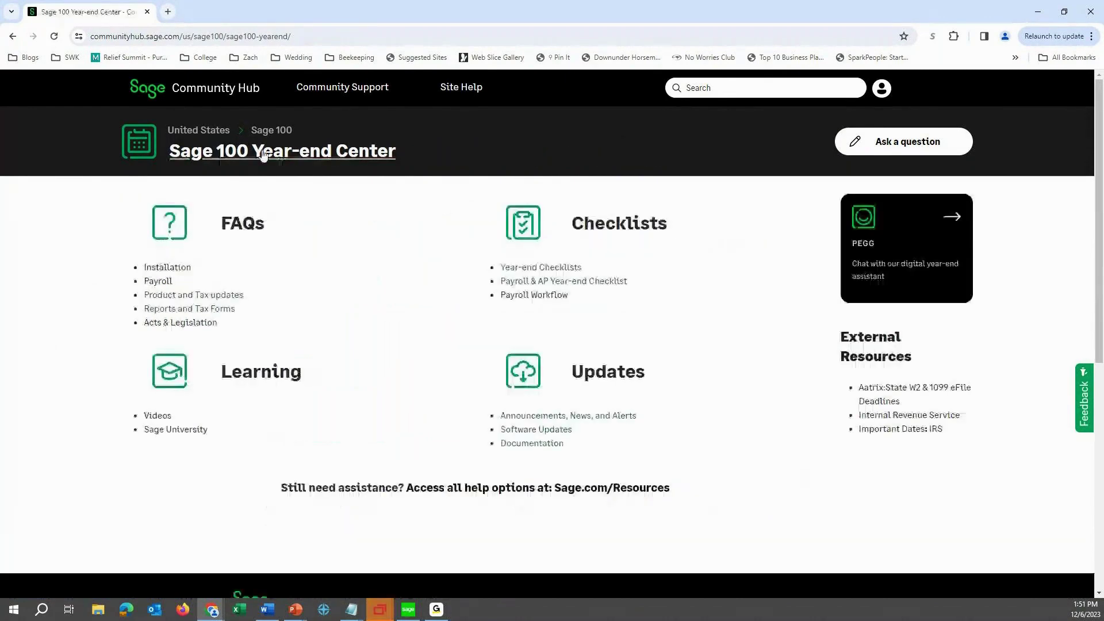
Select the Year-end Center address, then open the Payroll & AP 1099 Year End Checklist.
left_click(287, 36)
left_click_drag(315, 36, 93, 34)
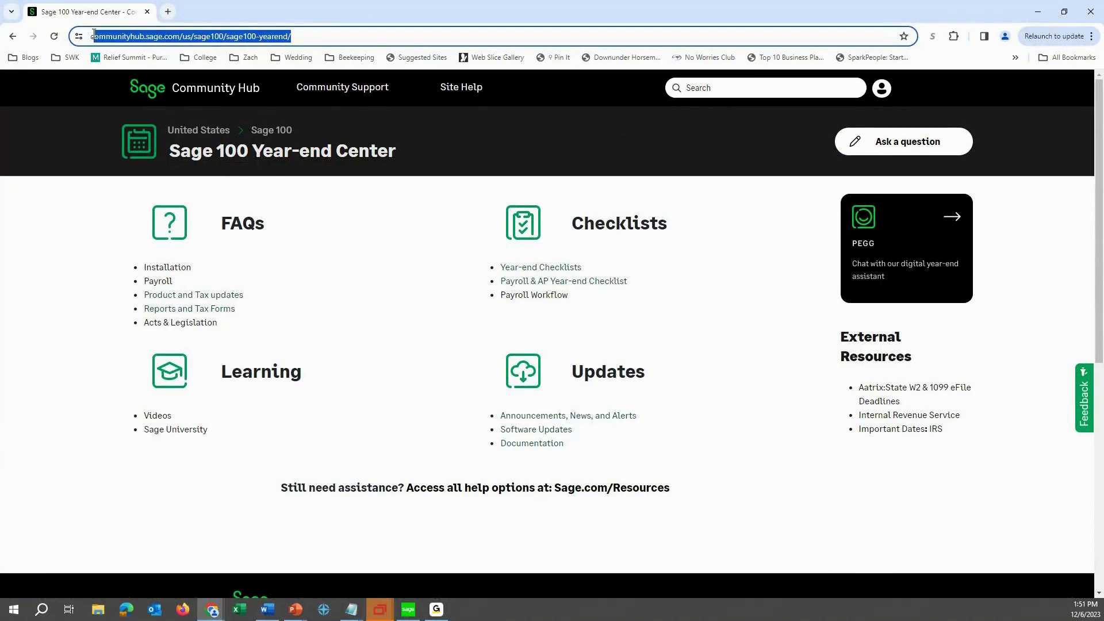
left_click(389, 363)
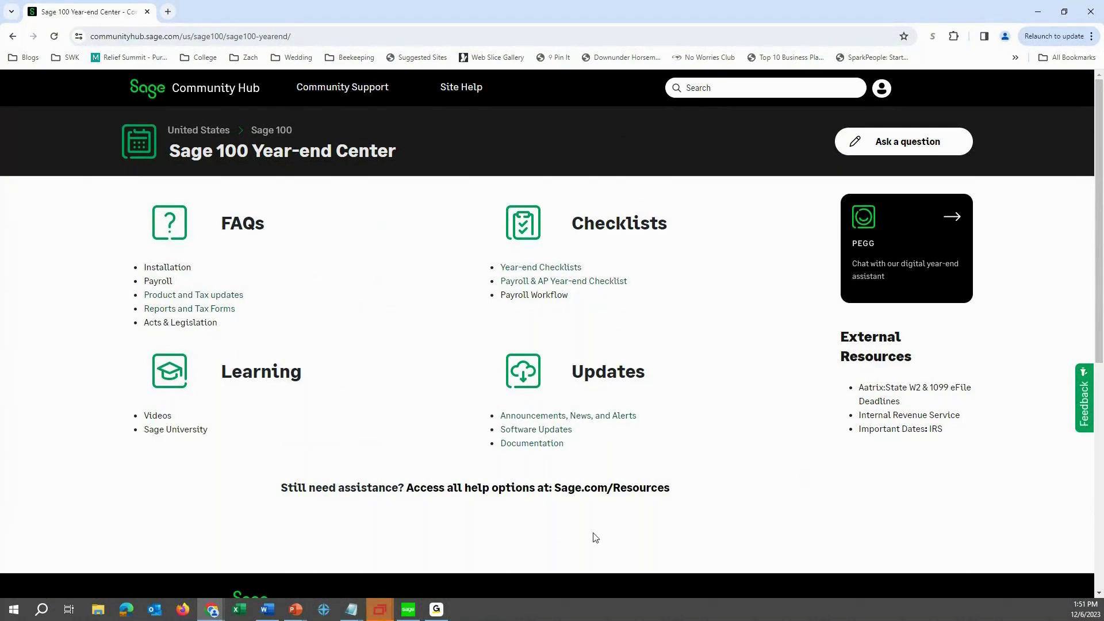
left_click(532, 284)
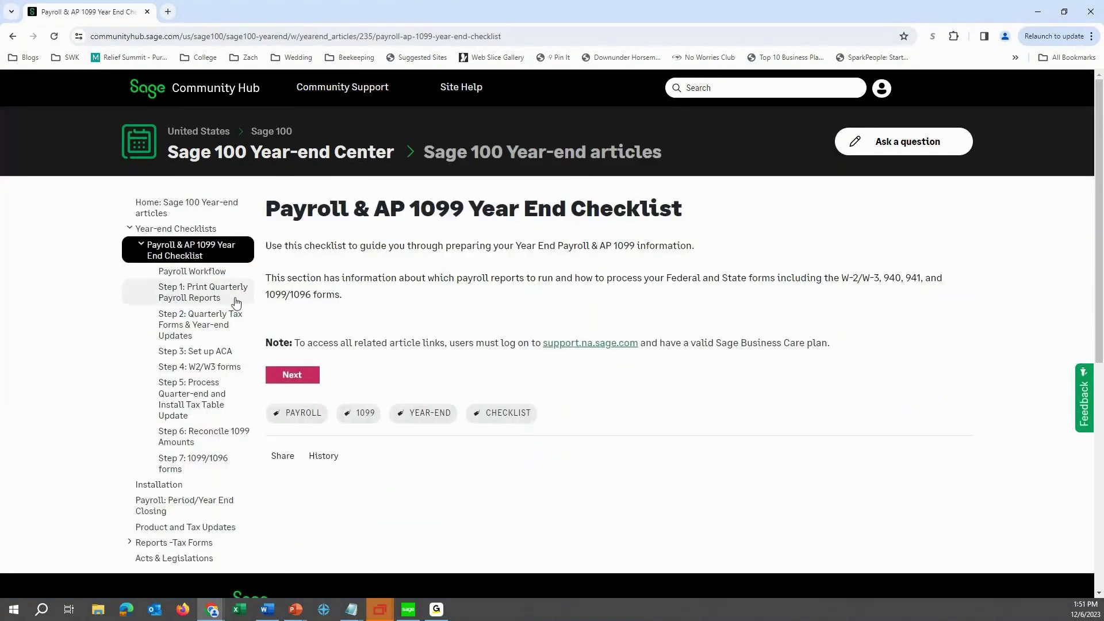
left_click(200, 277)
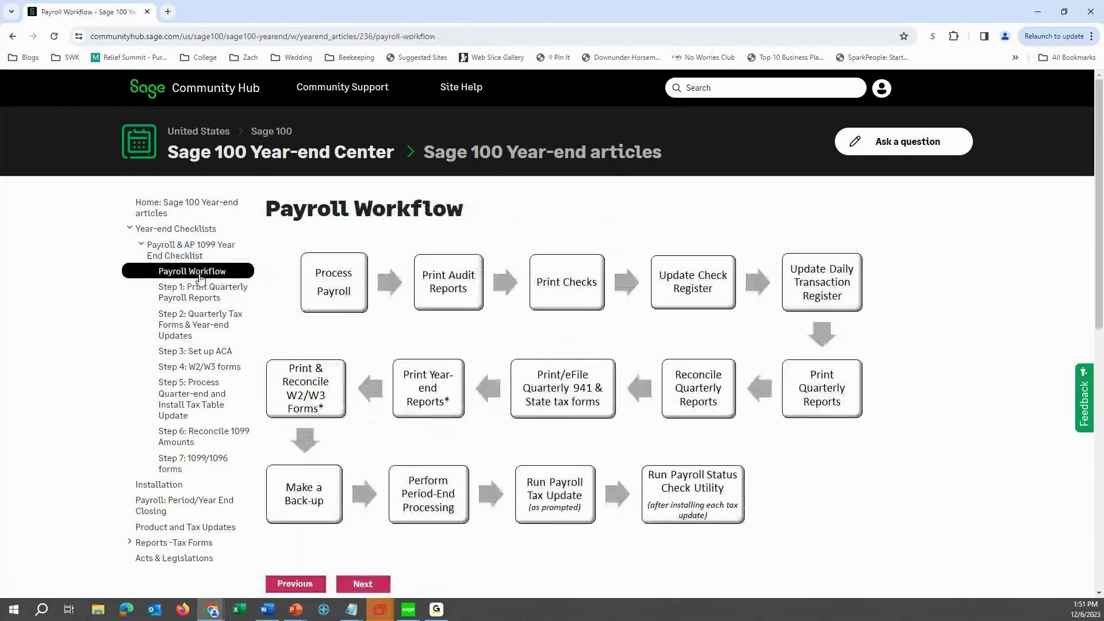
left_click(195, 296)
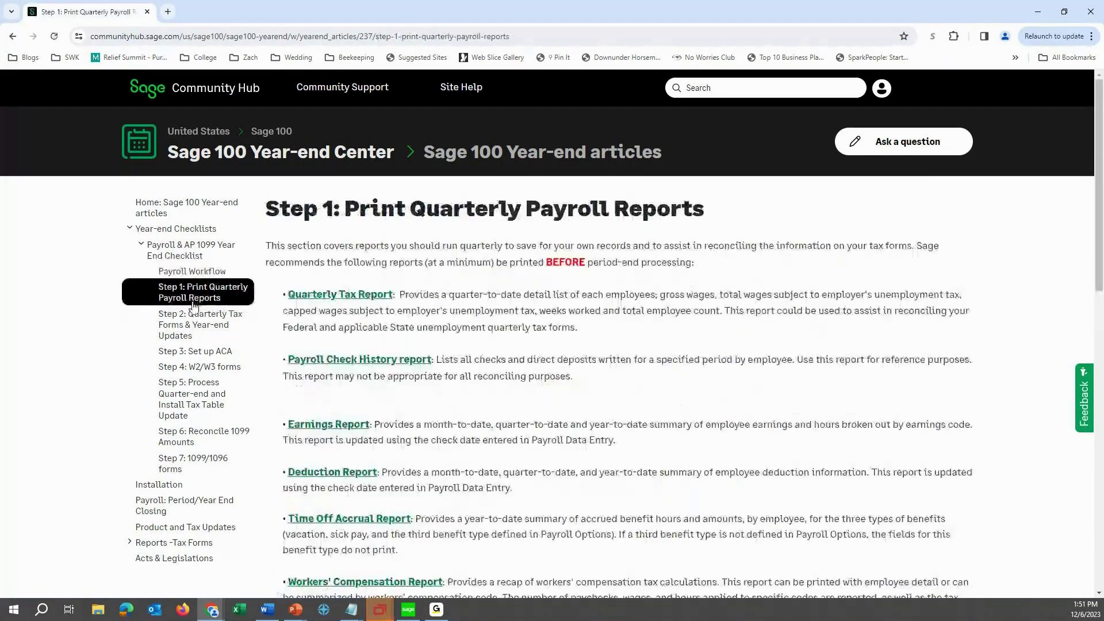
left_click(194, 319)
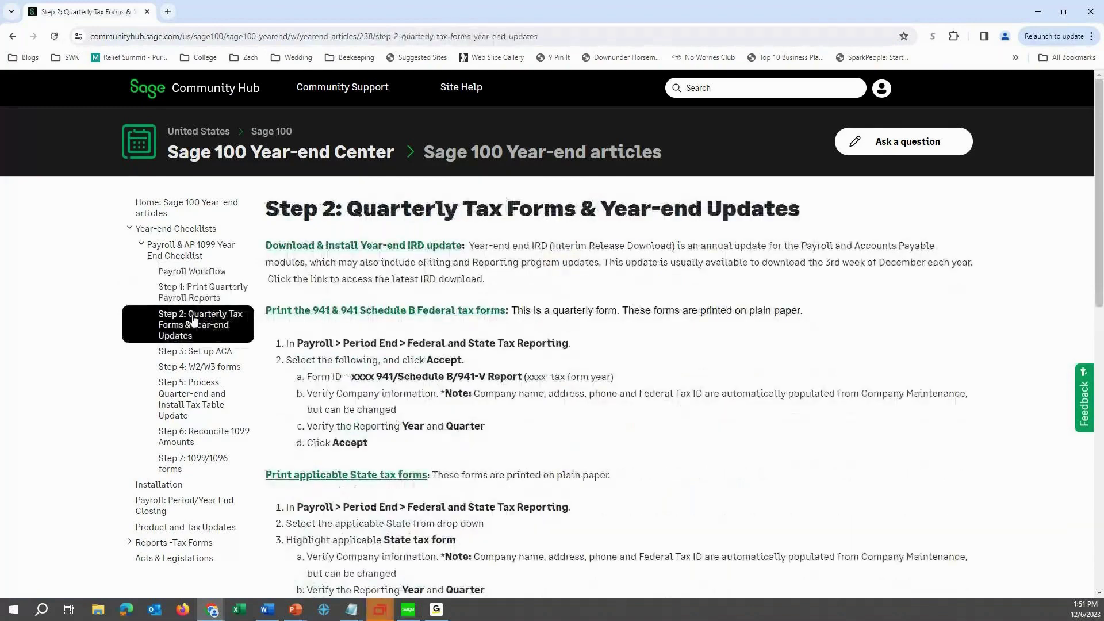
left_click(202, 352)
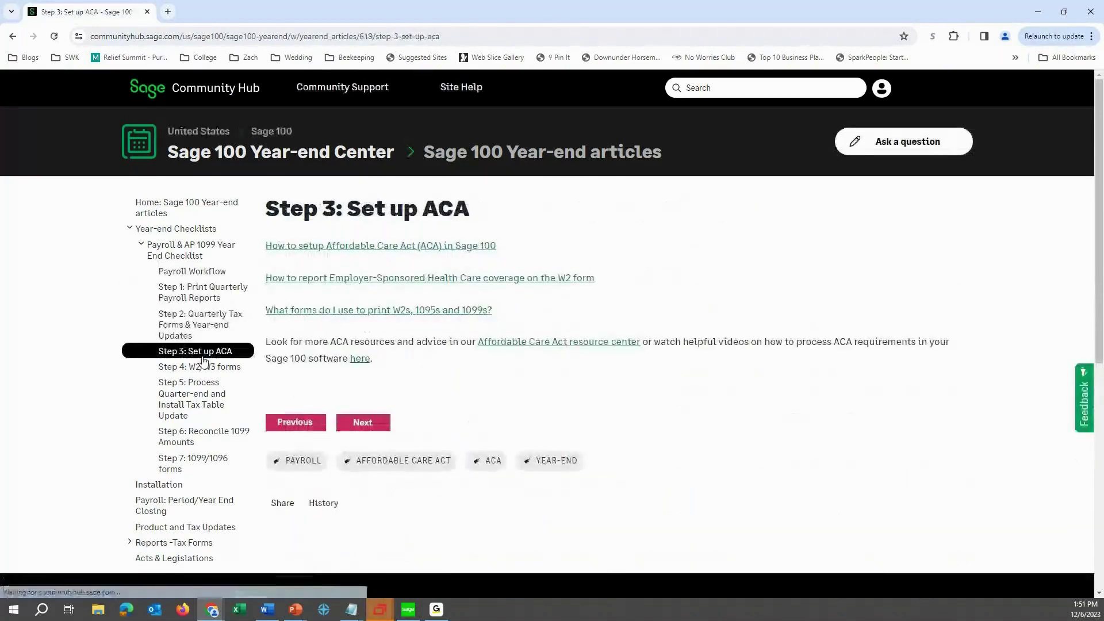
left_click(201, 366)
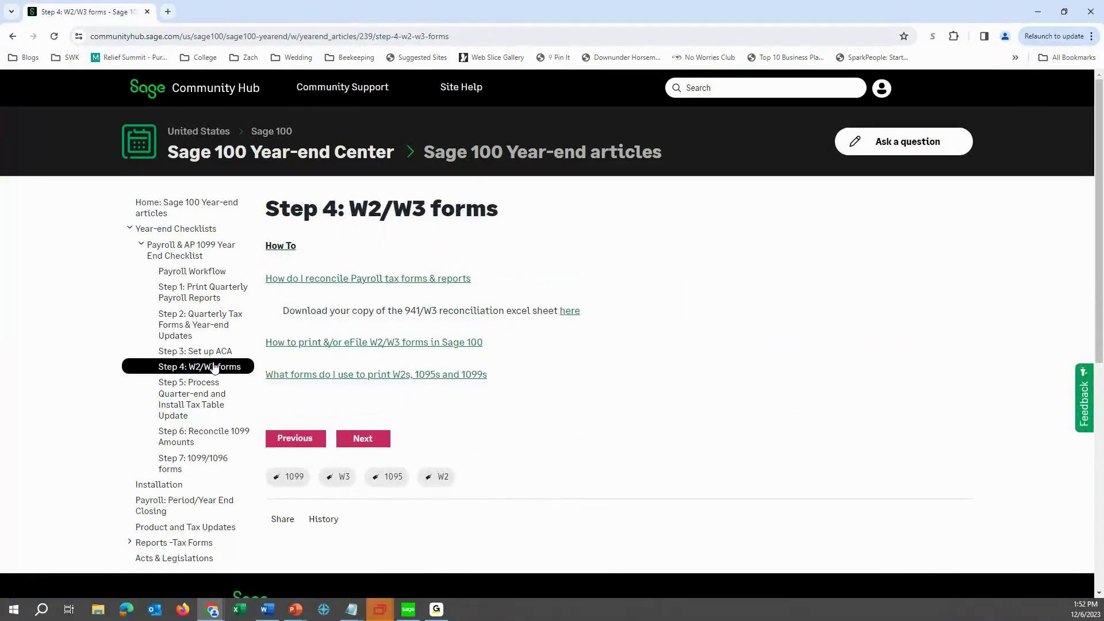
left_click(211, 388)
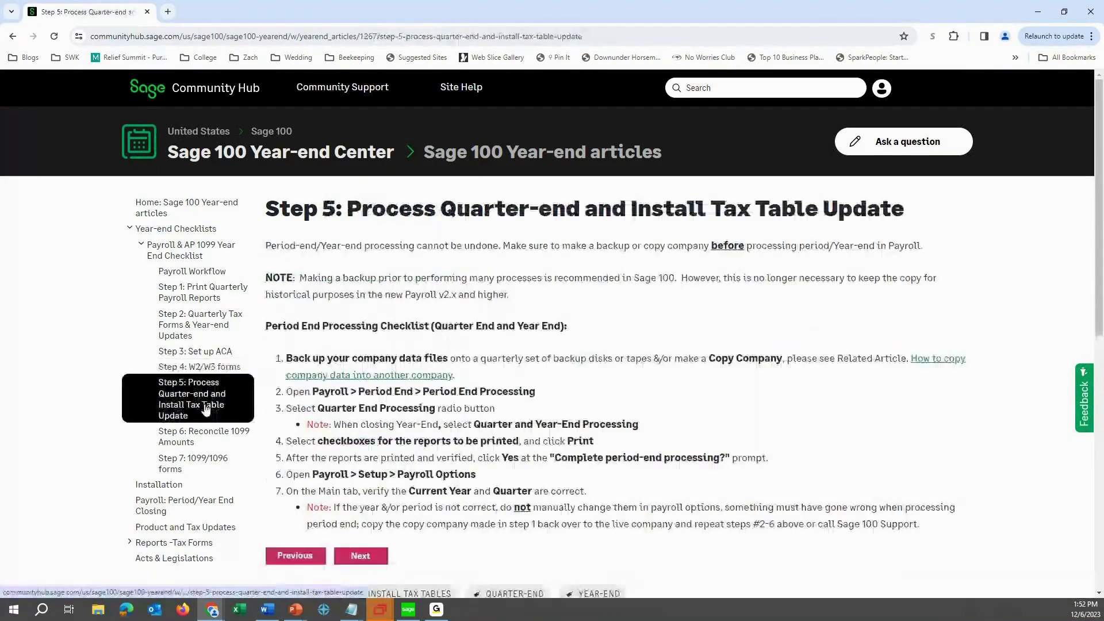
left_click(198, 462)
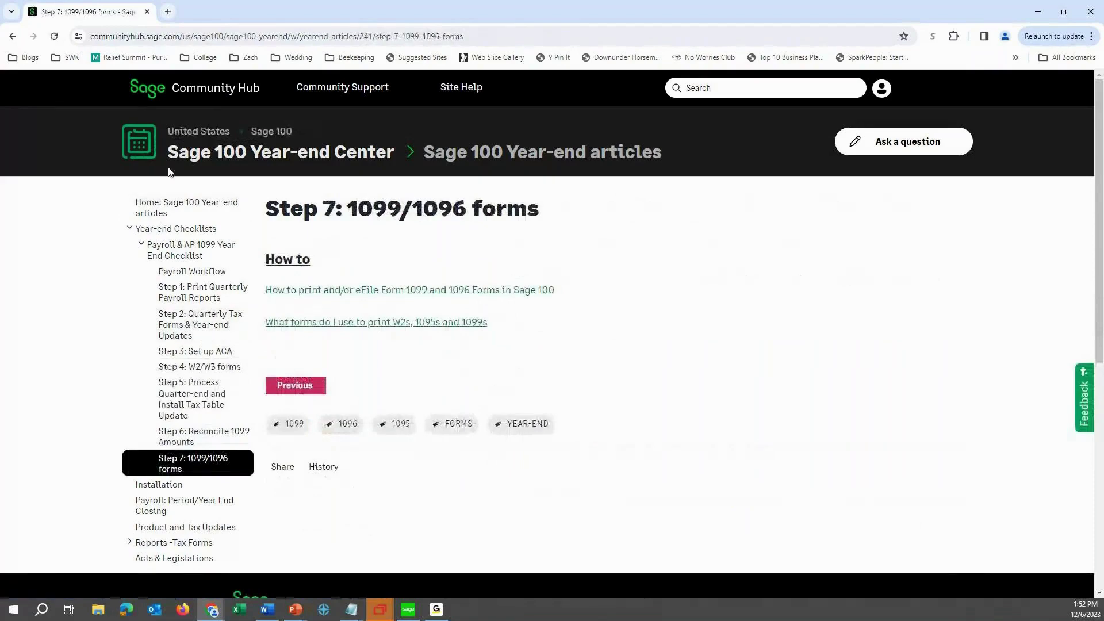
left_click(190, 153)
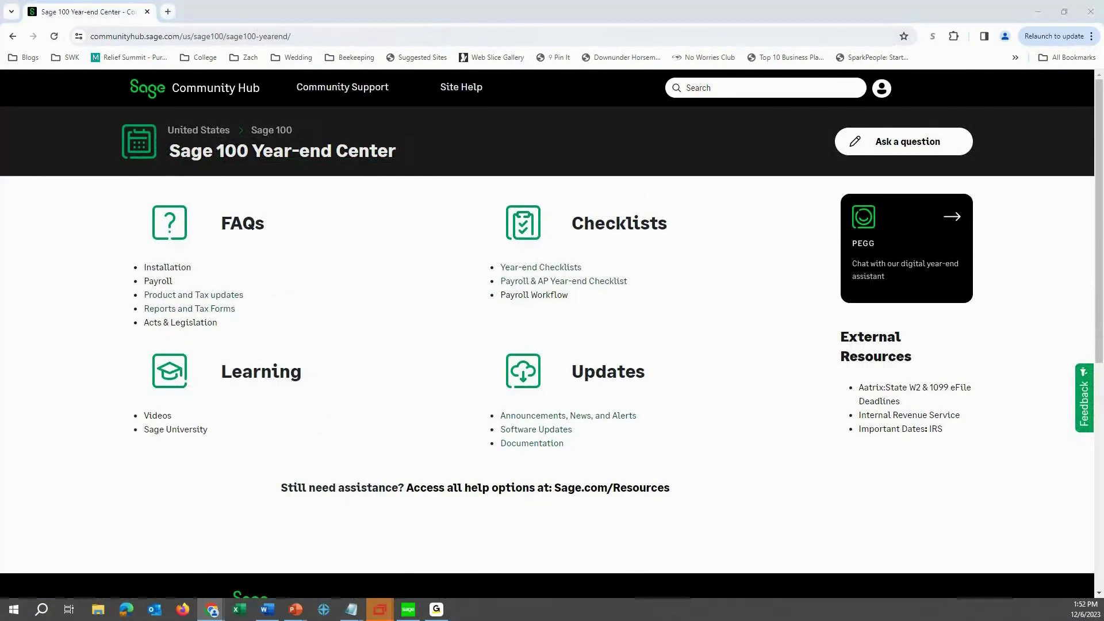
left_click_drag(1, 172, 599, 138)
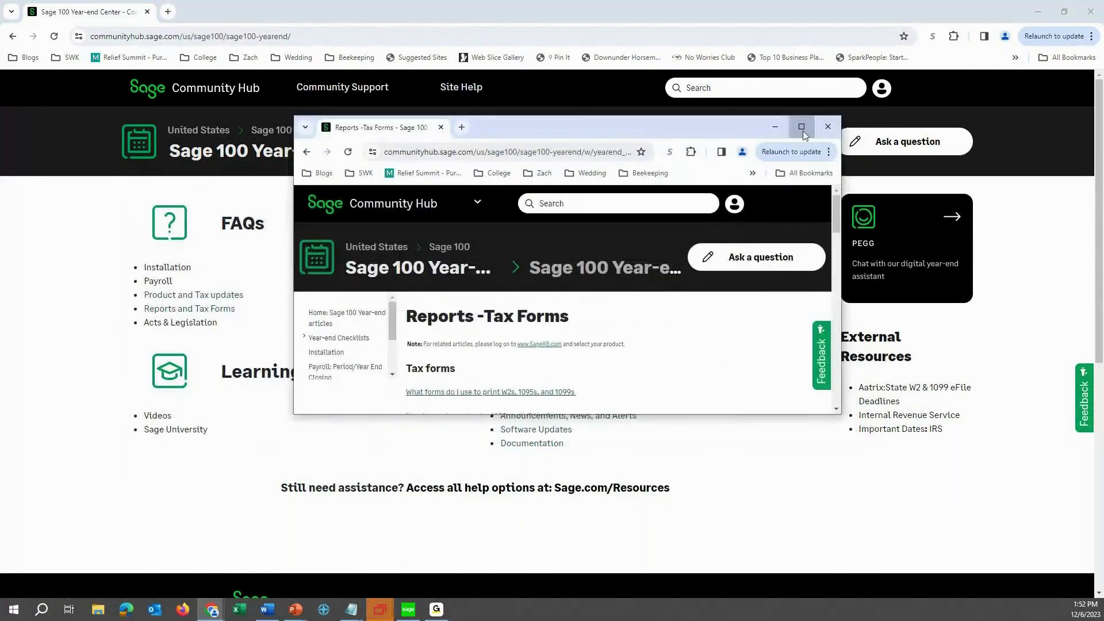
View the W2s, 1095s, 1099s forms article, then open 'How to purchase checks, 1099 and W2 tax forms'.
left_click(801, 127)
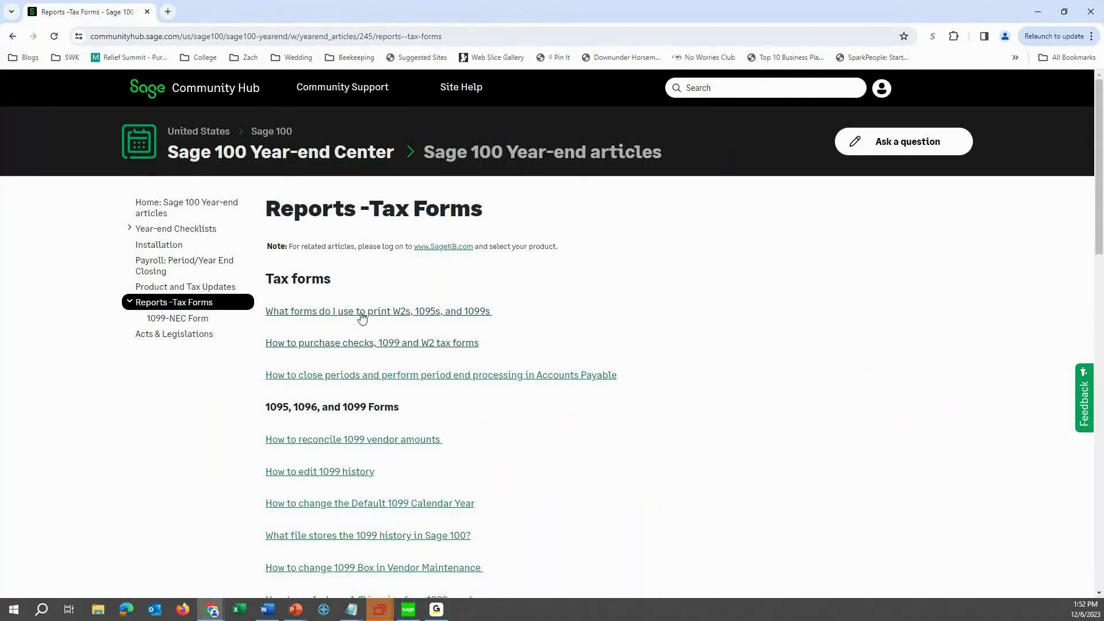
left_click(464, 311)
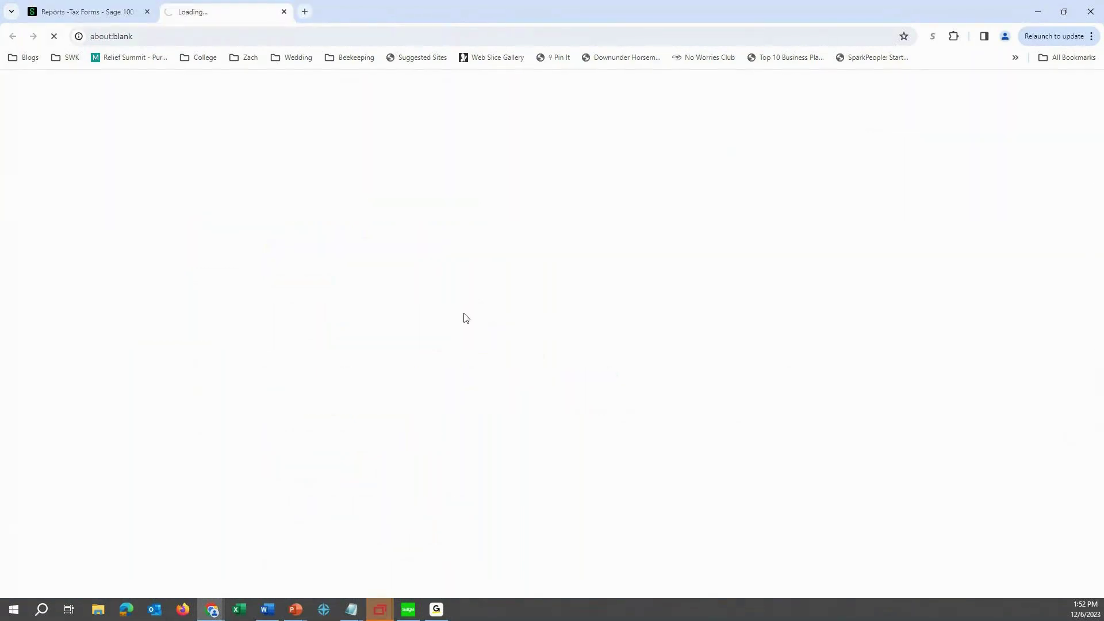
left_click(89, 10)
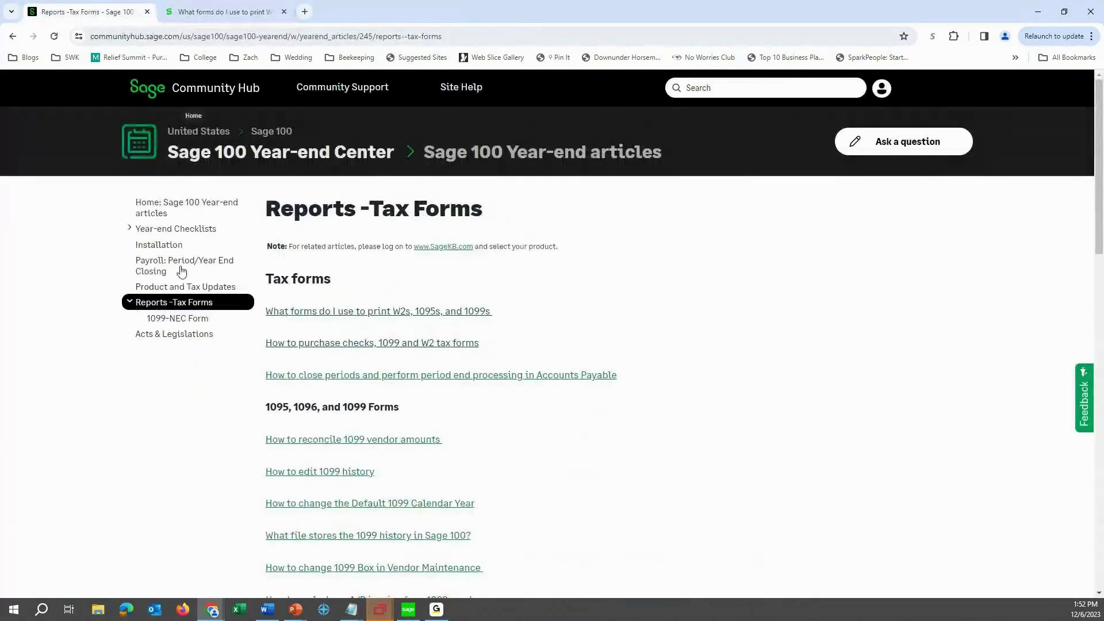
left_click(316, 345)
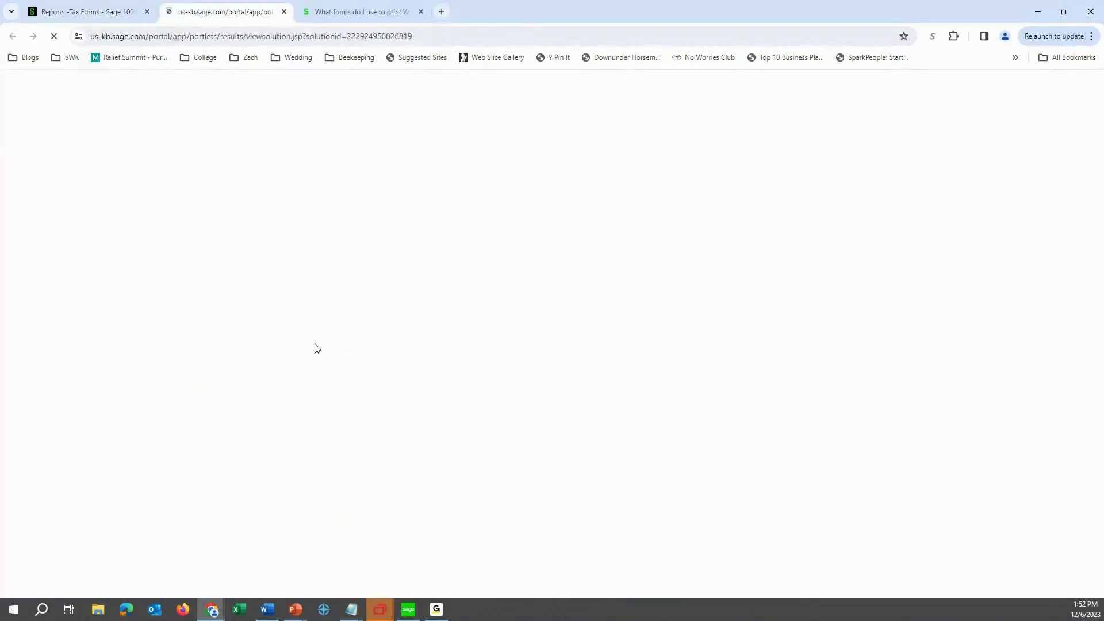
scroll(379, 333, "down", 2)
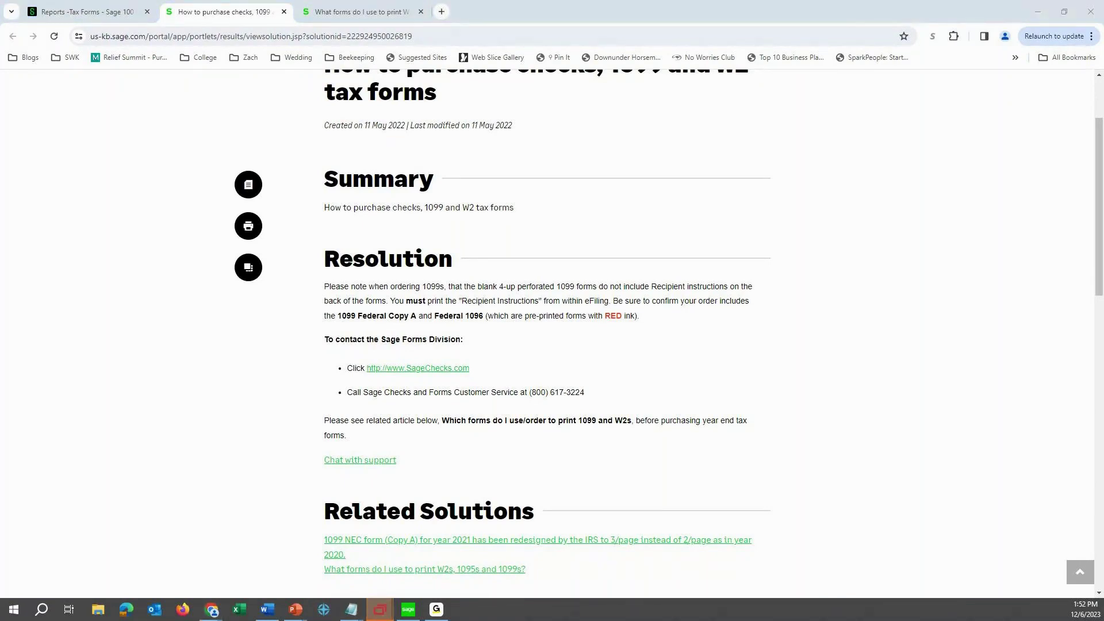
key("super+d")
key("super+d")
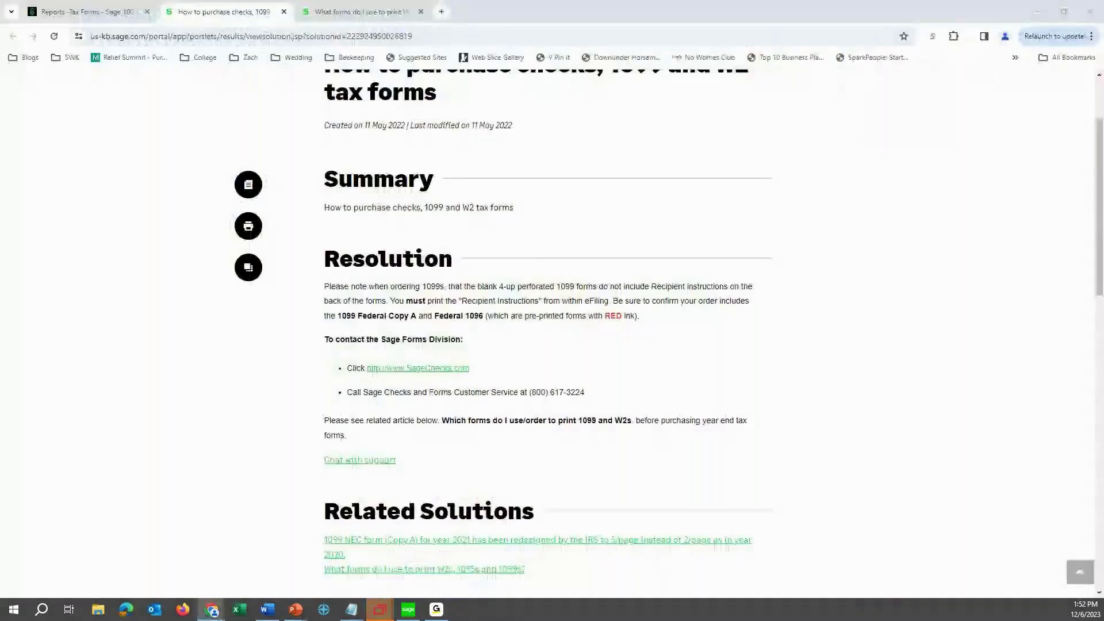
Maximize the compatibility alert, highlight the 2018/2019 upgrade and Payroll 2.24.0 requirements, then return to Sage 100.
left_click_drag(742, 173, 692, 168)
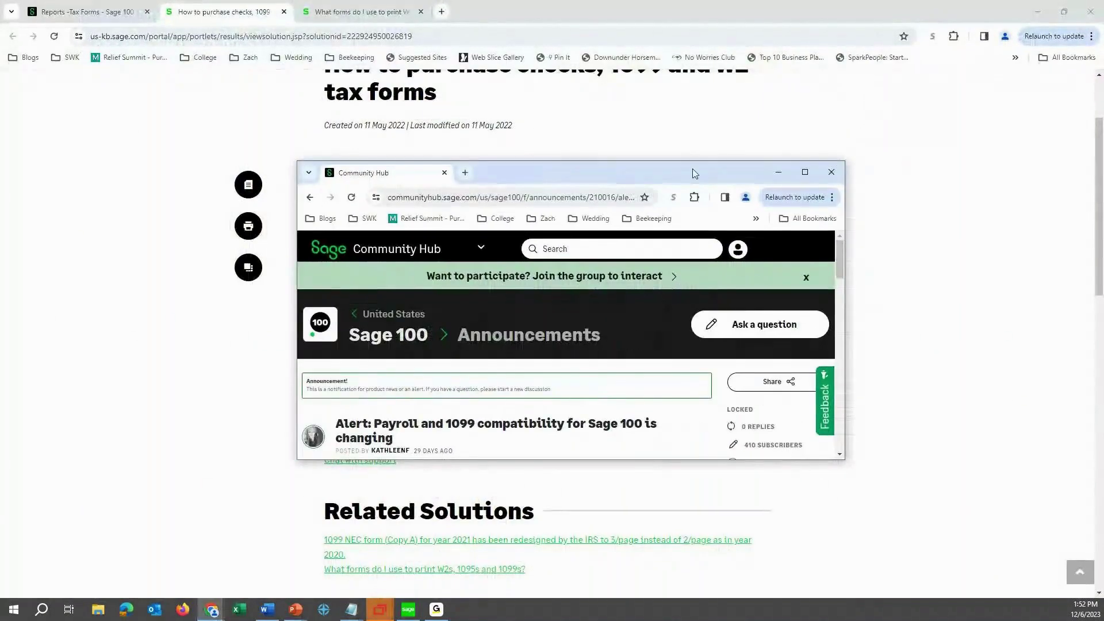
double_click(724, 174)
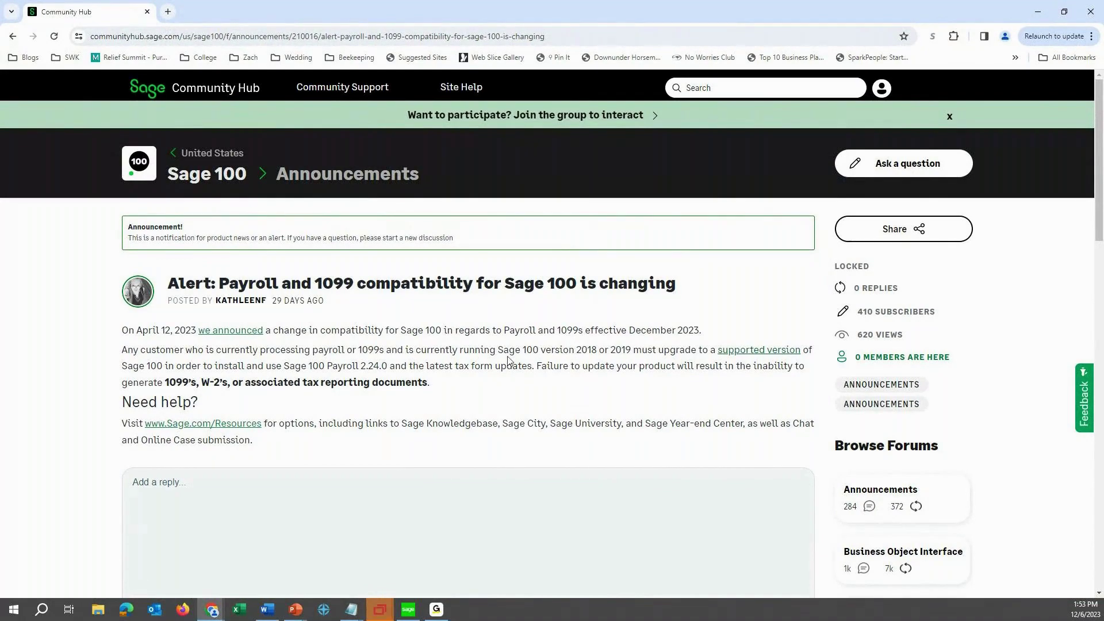
left_click_drag(575, 350, 800, 350)
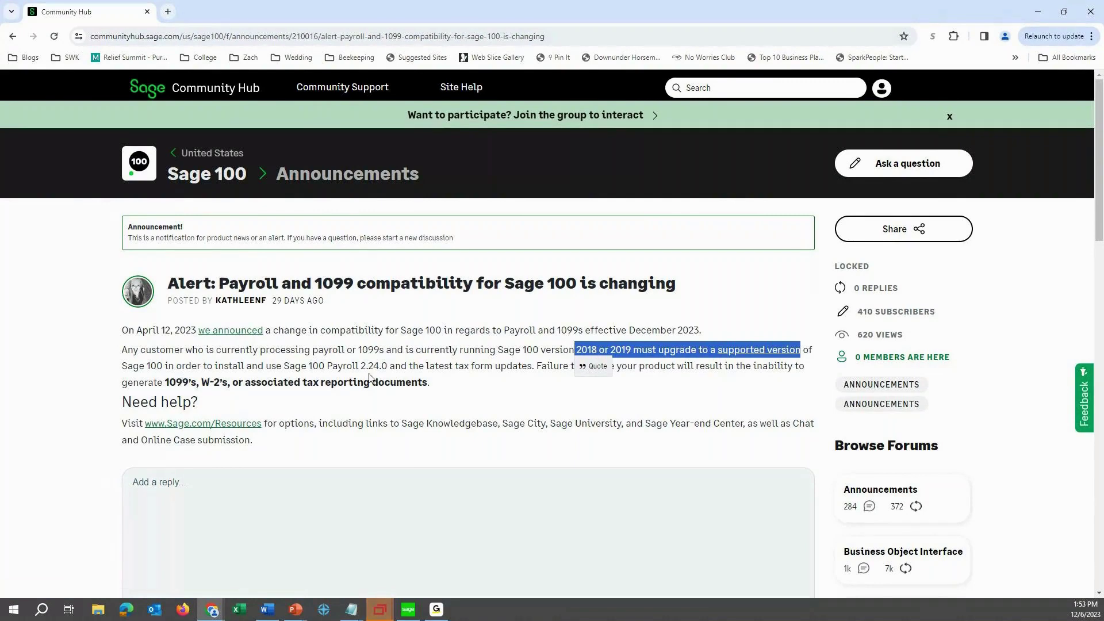
left_click_drag(283, 366, 387, 365)
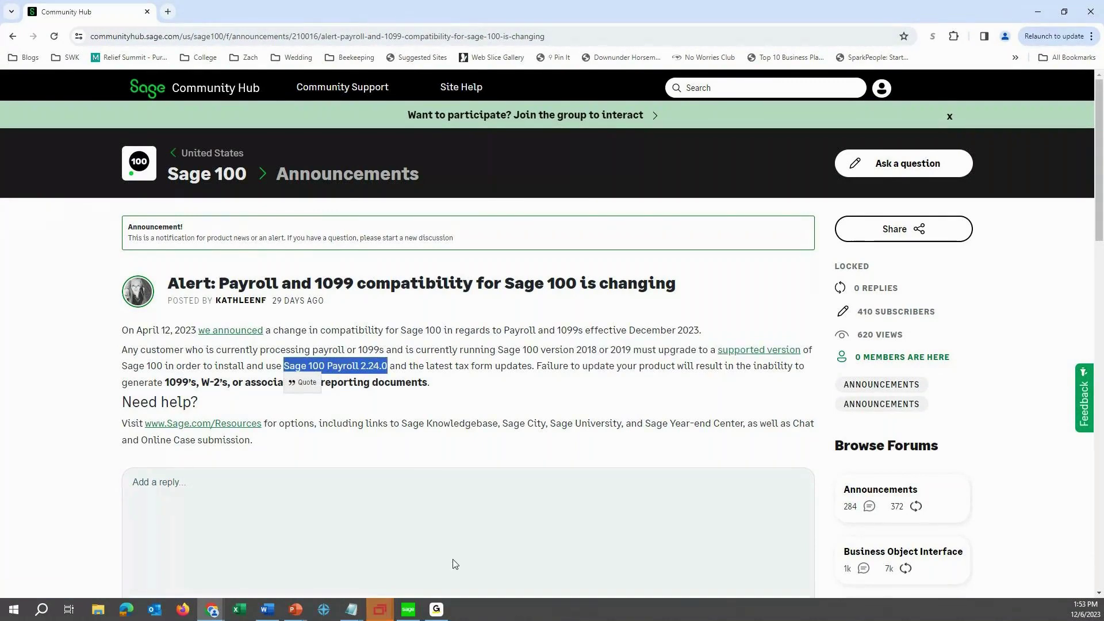
left_click(441, 415)
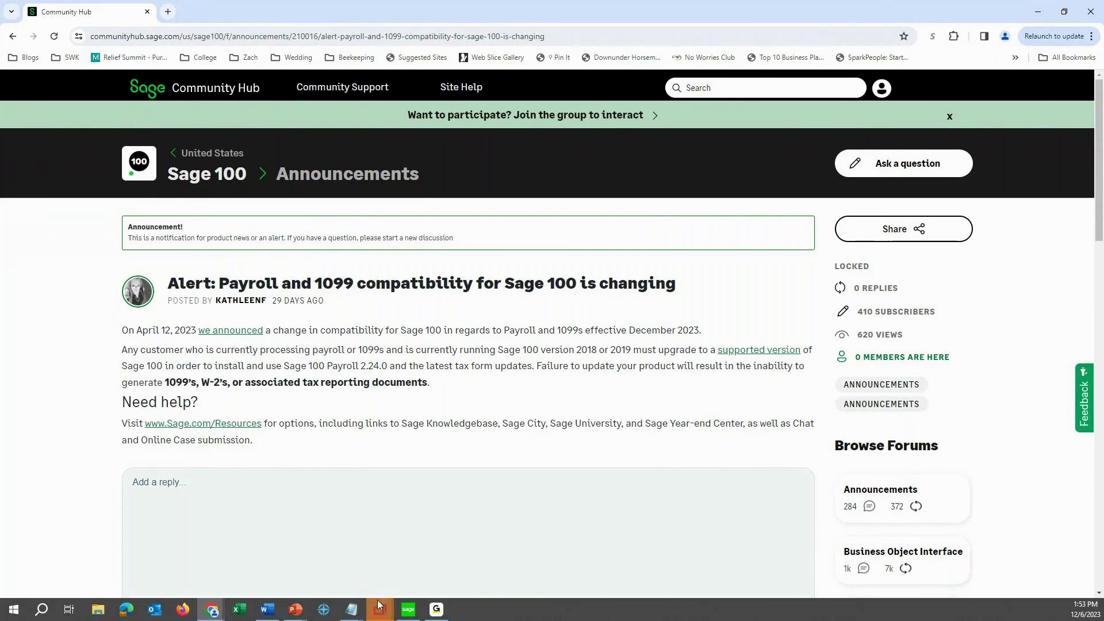
left_click(418, 614)
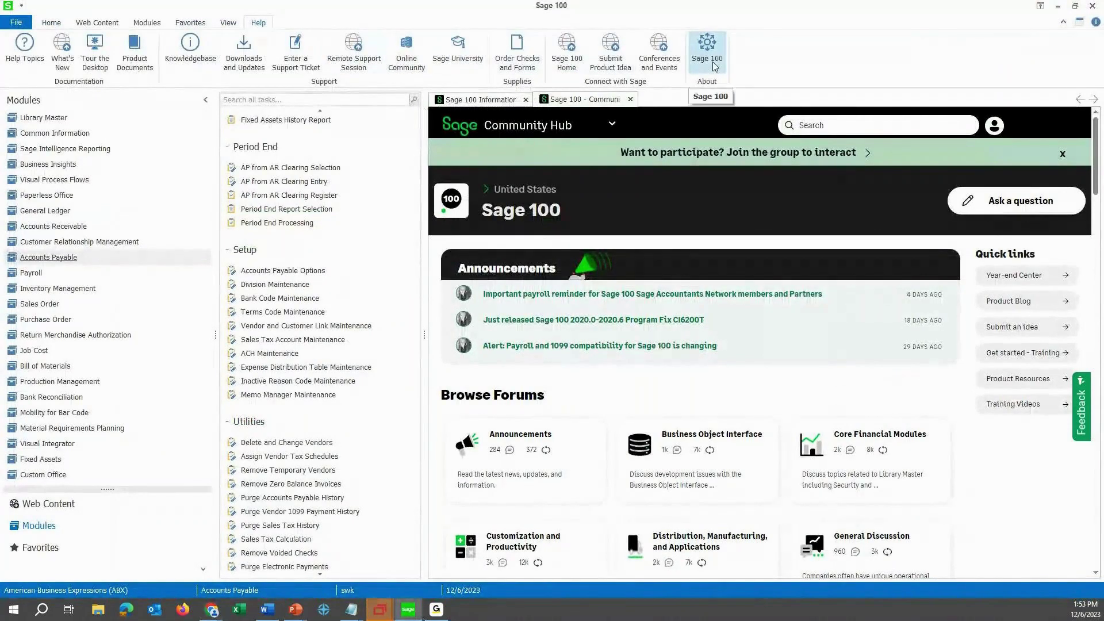
left_click(707, 52)
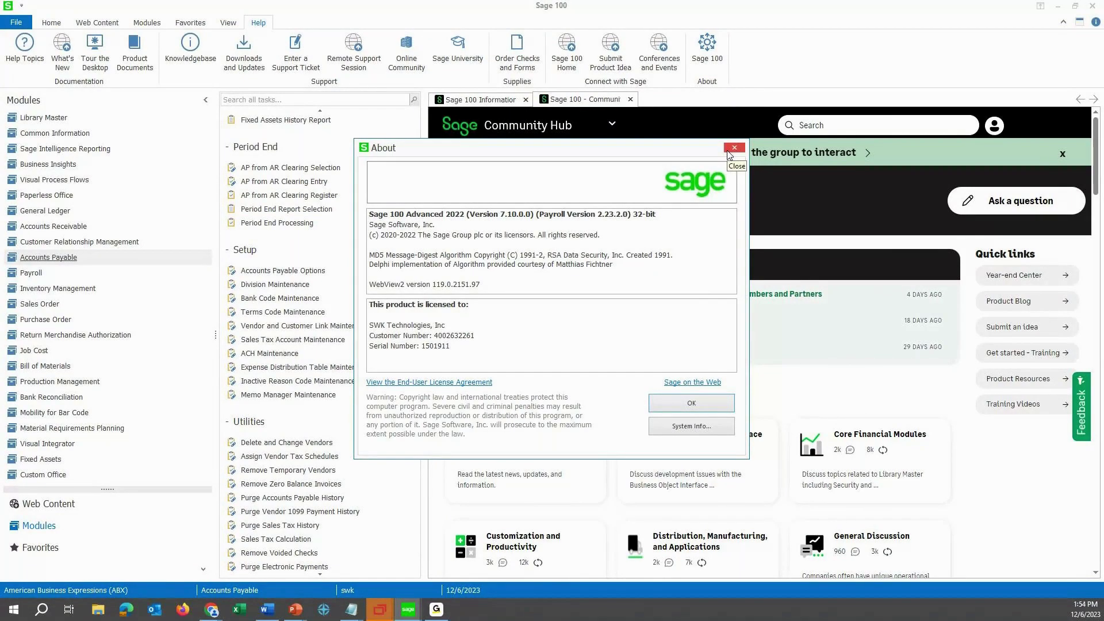
left_click(730, 148)
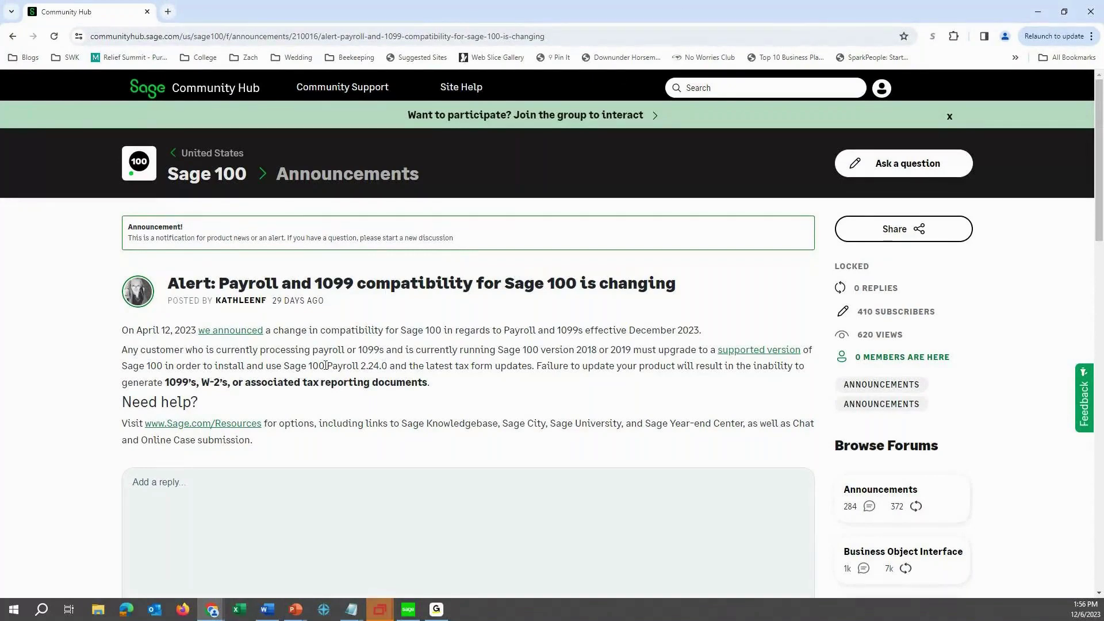
Compare the alert's required Payroll 2.24.0 with Sage 100's About version information, then return to Sage 100.
left_click_drag(325, 366, 391, 365)
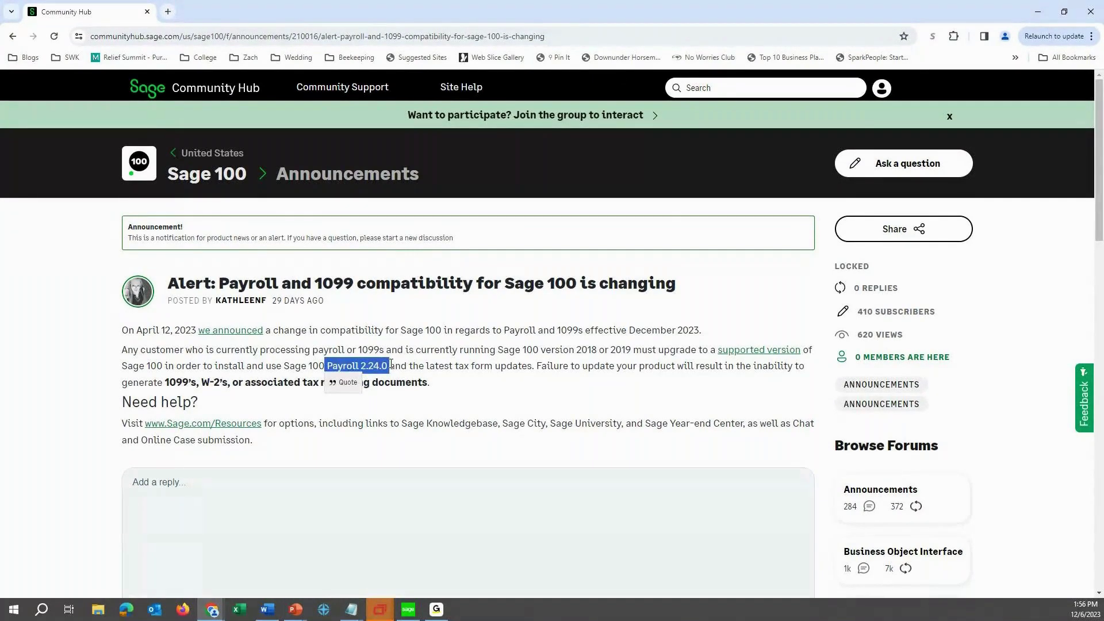
left_click(407, 611)
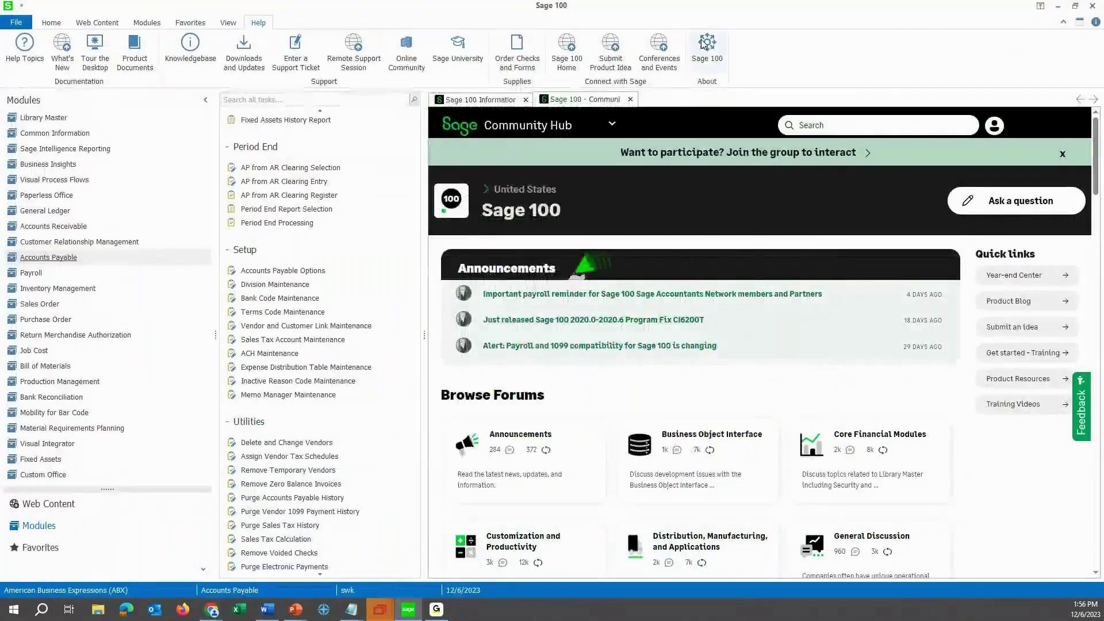
left_click(706, 45)
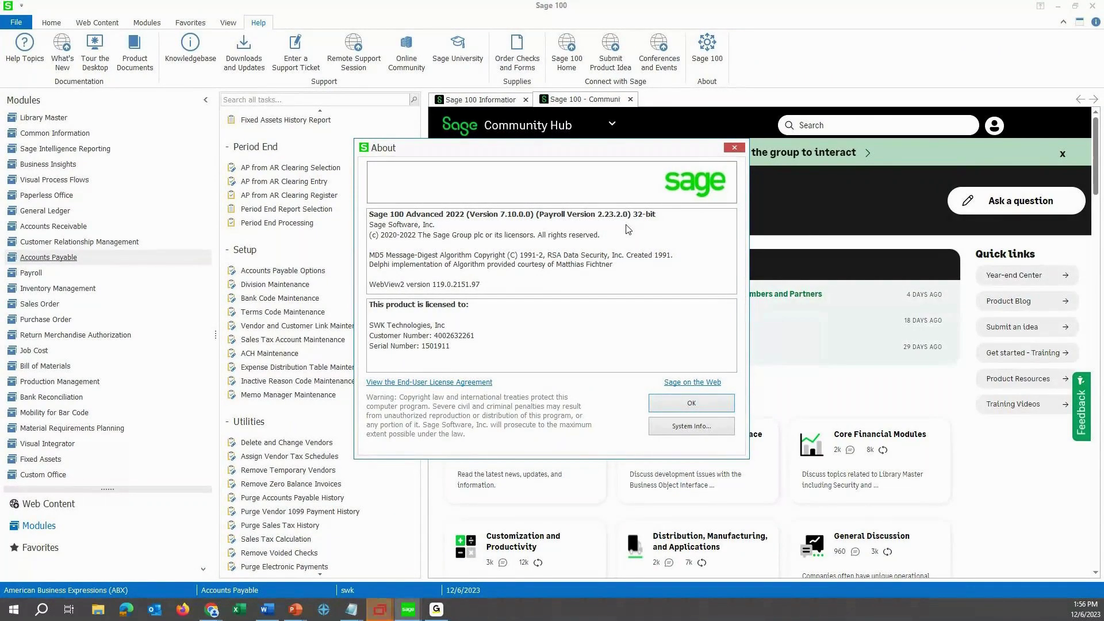
left_click(734, 148)
mouse_move(211, 613)
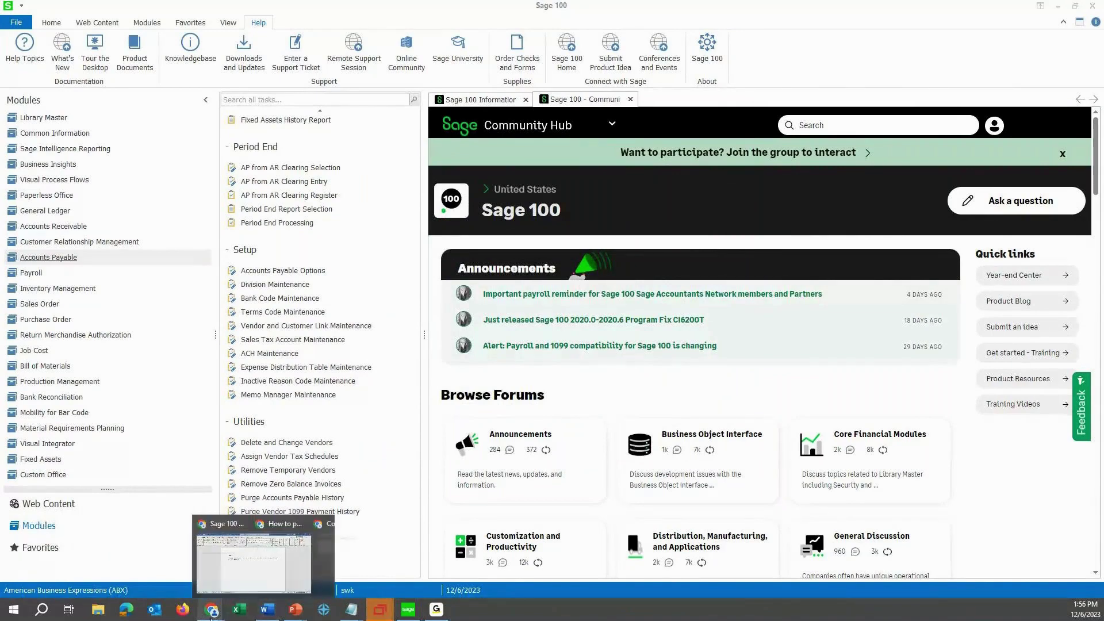
left_click(333, 569)
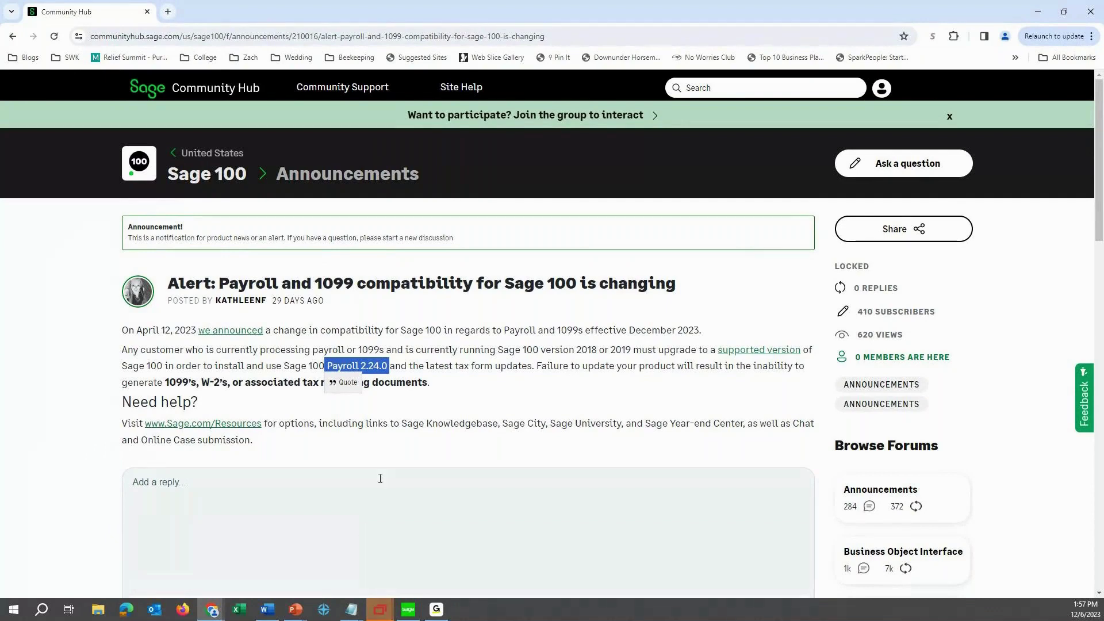
left_click(408, 610)
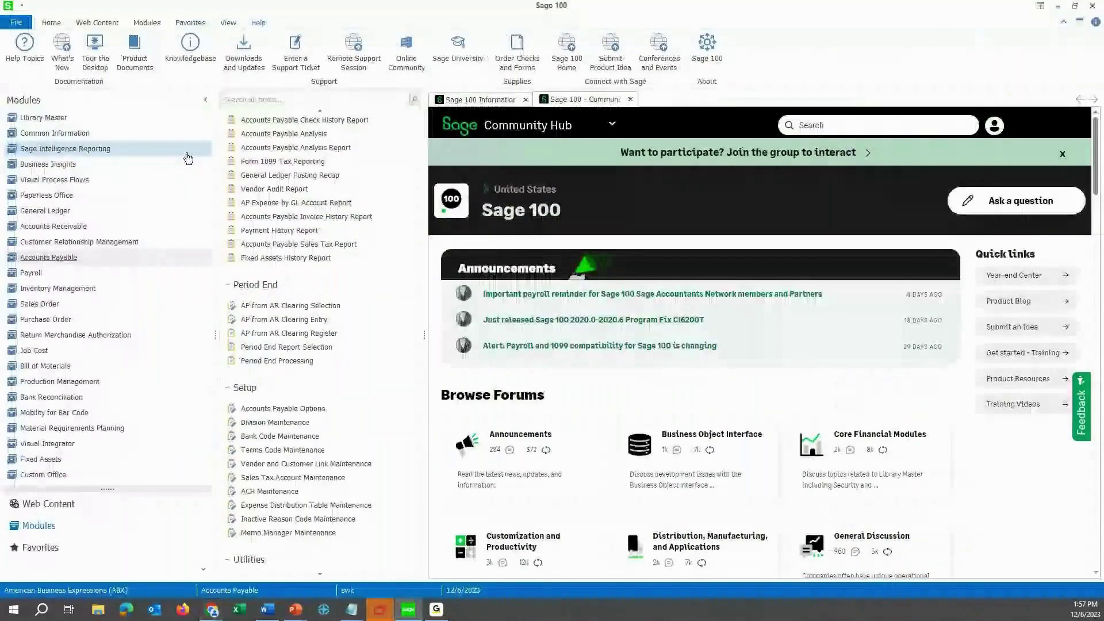
Open Company Maintenance from Library Master and enter company code BAB.
left_click(68, 119)
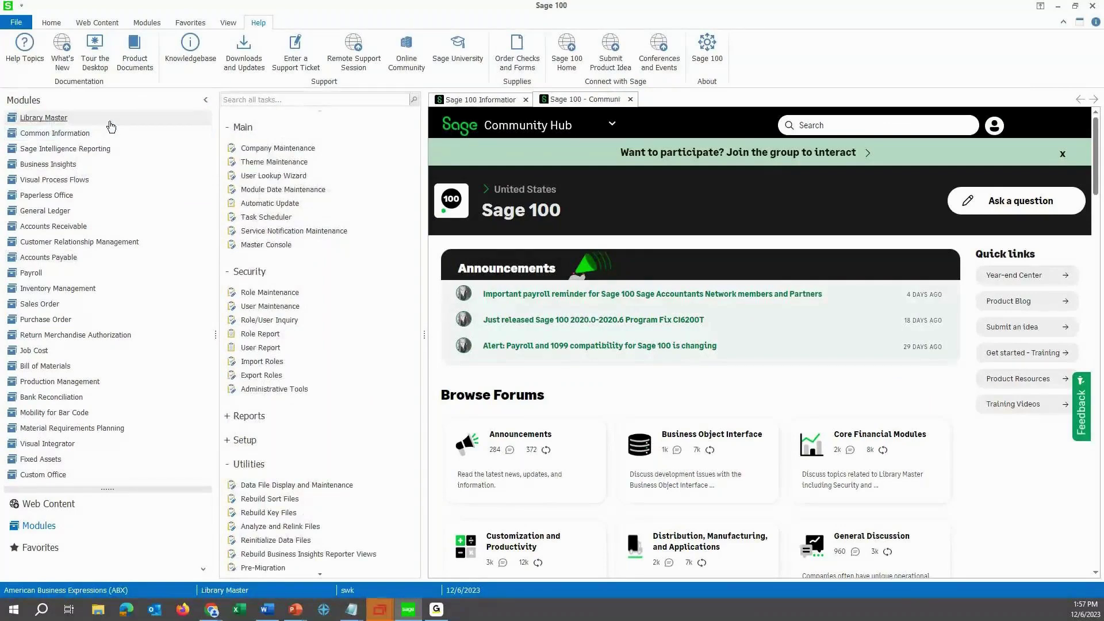
left_click(249, 148)
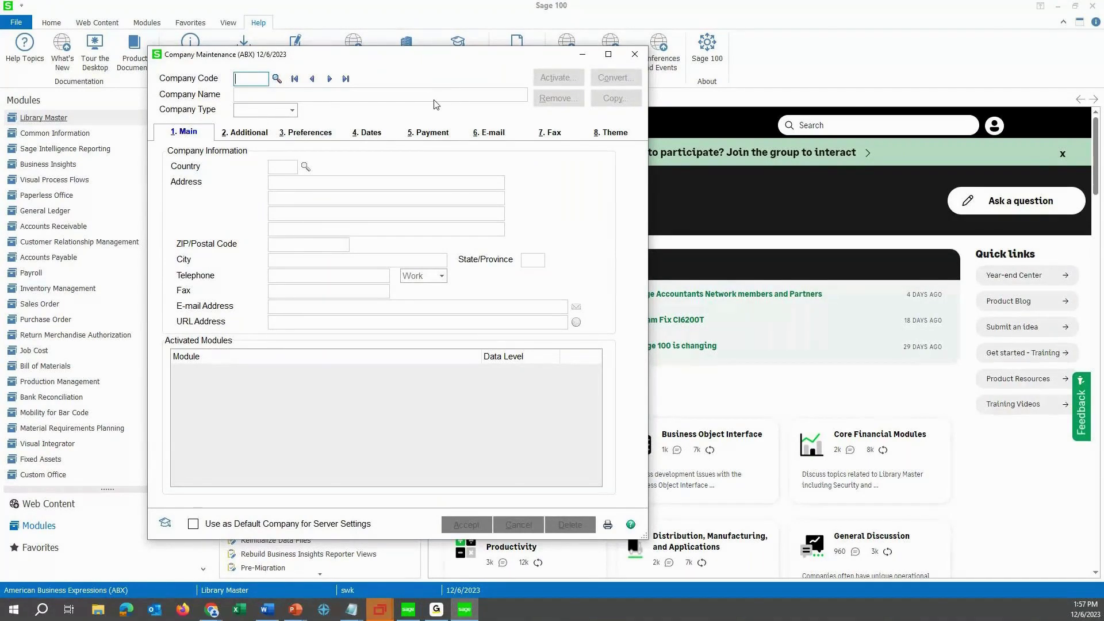
type("BABAB")
key("Tab")
Name BAB 'Backup ABX before new payroll year', set its type to Archive, and start Copy.
type("Ba")
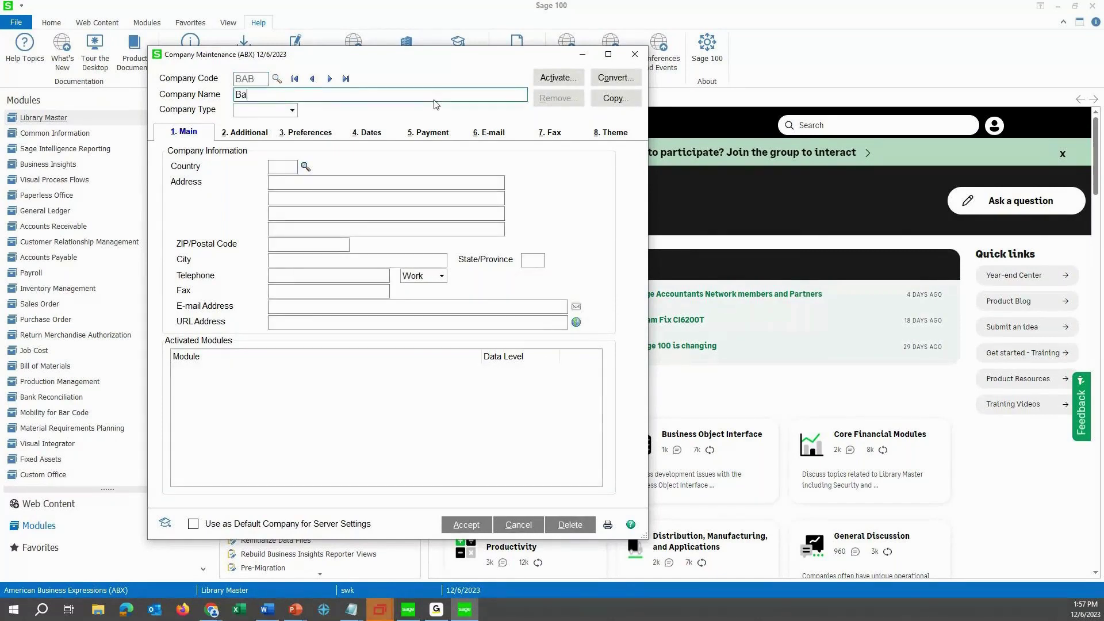
type("ckup B")
key("BackSpace")
type("ABX")
type("before")
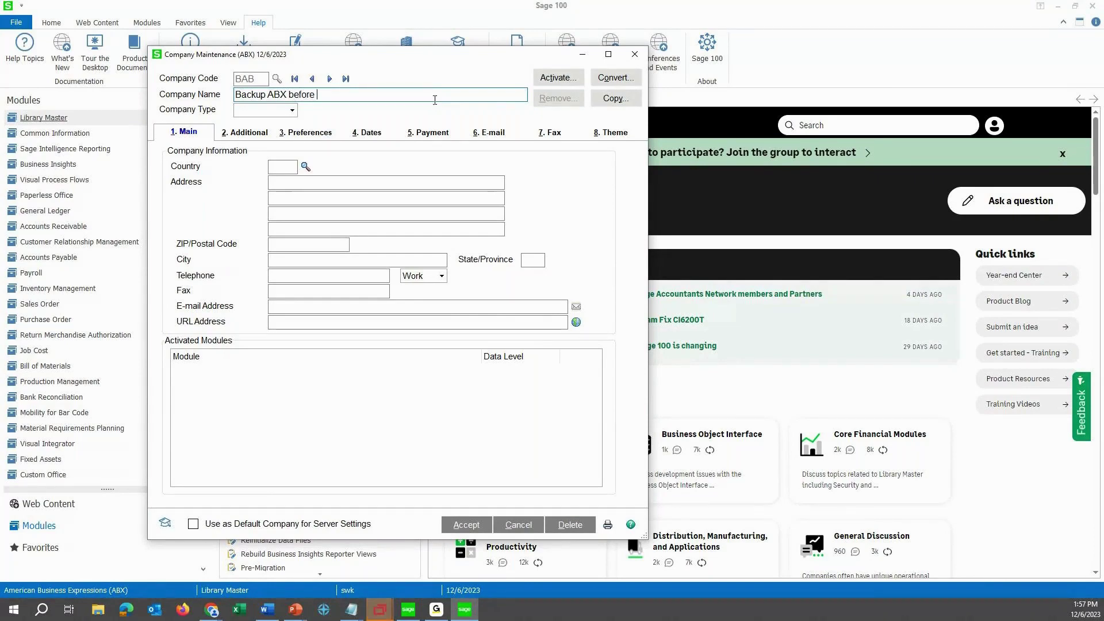
key("BackSpace")
key("BackSpace")
key("BackSpace")
key("BackSpace")
key("BackSpace")
key("BackSpace")
key("BackSpace")
type("before new p")
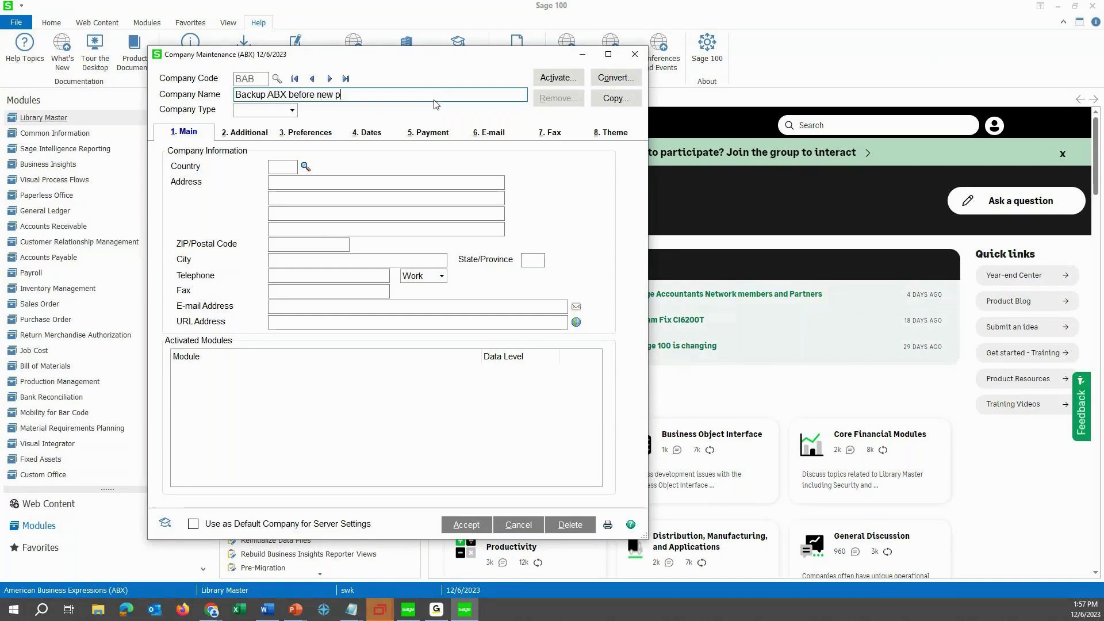
type("ayroll year")
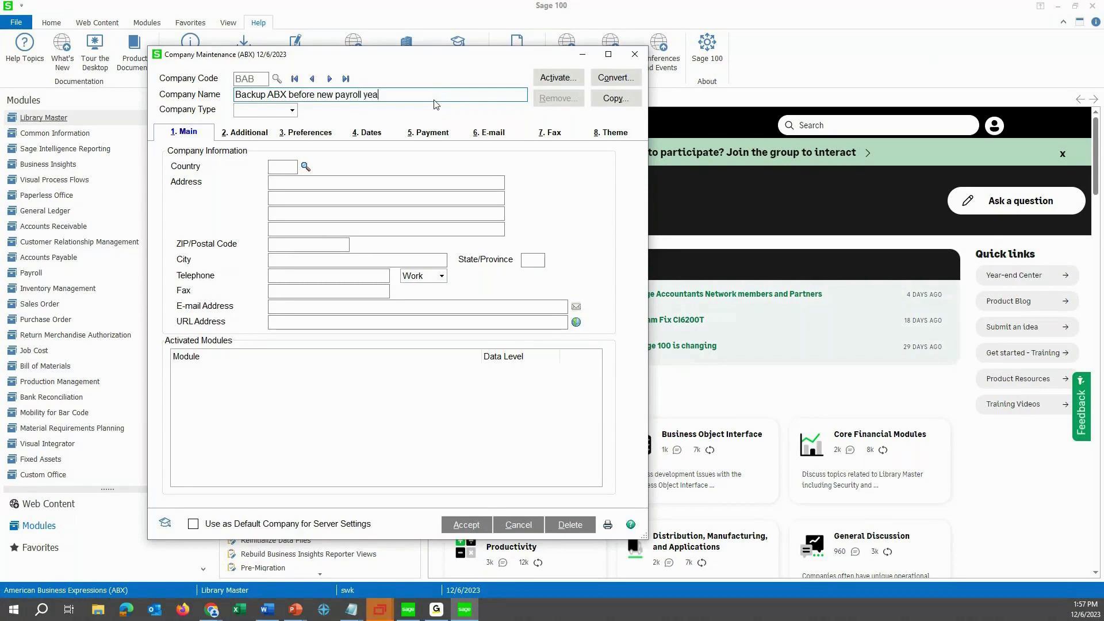
left_click(295, 110)
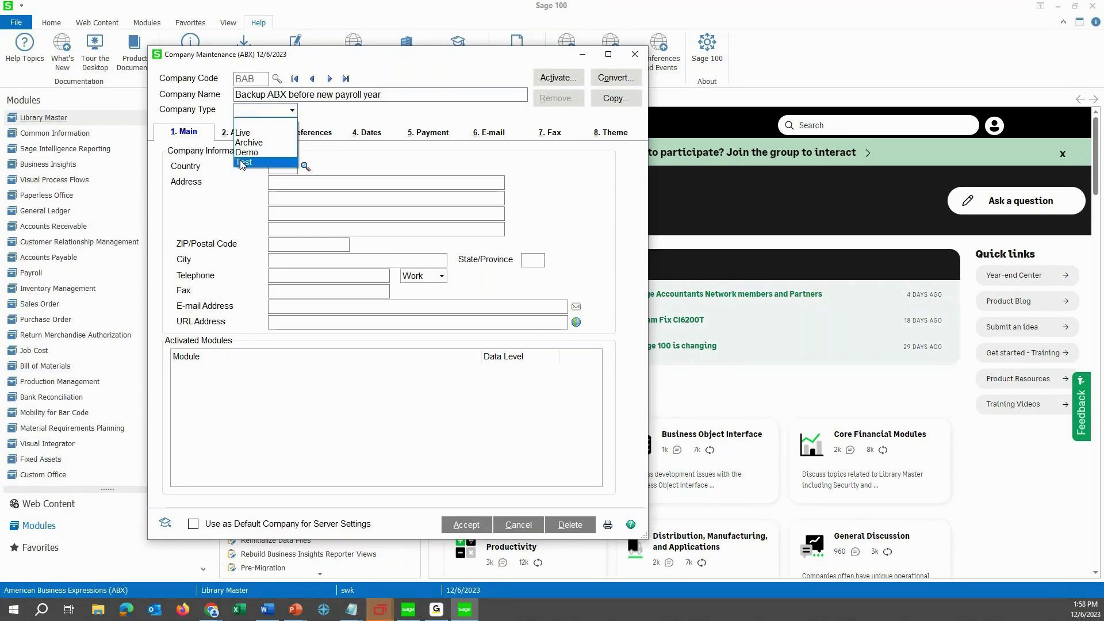
left_click(248, 143)
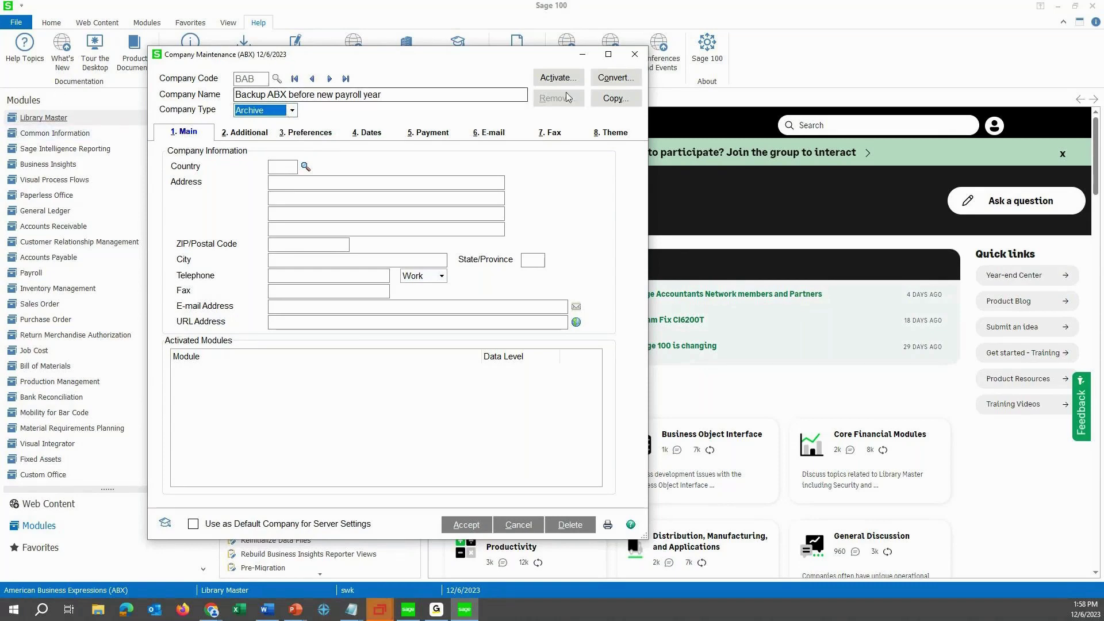
left_click(615, 100)
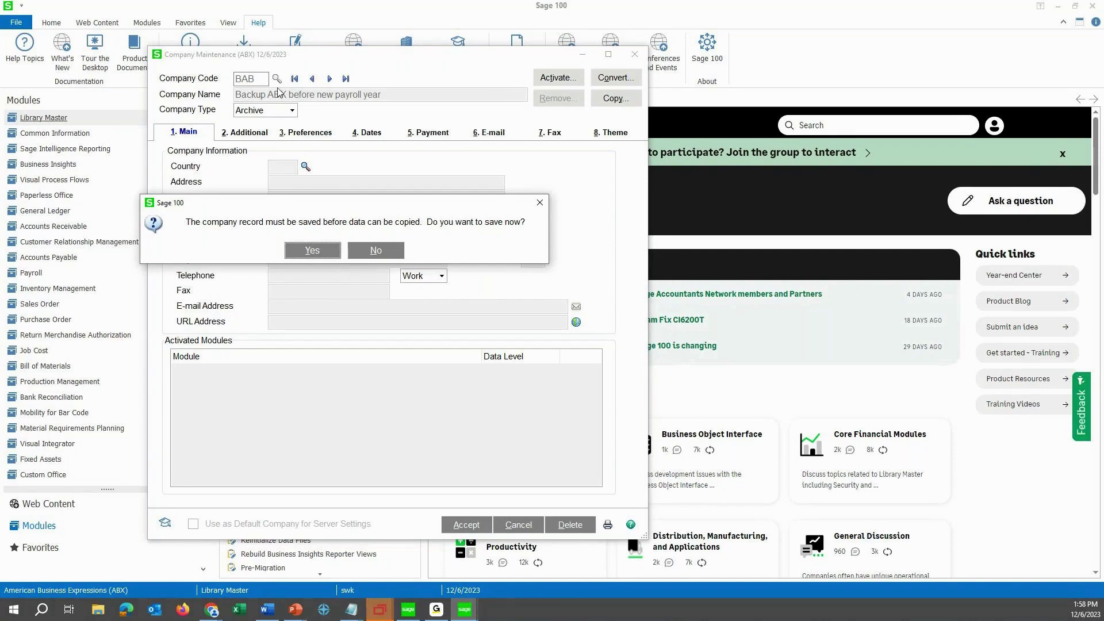
Save BAB and copy all data files into it from source company ABX.
left_click(314, 253)
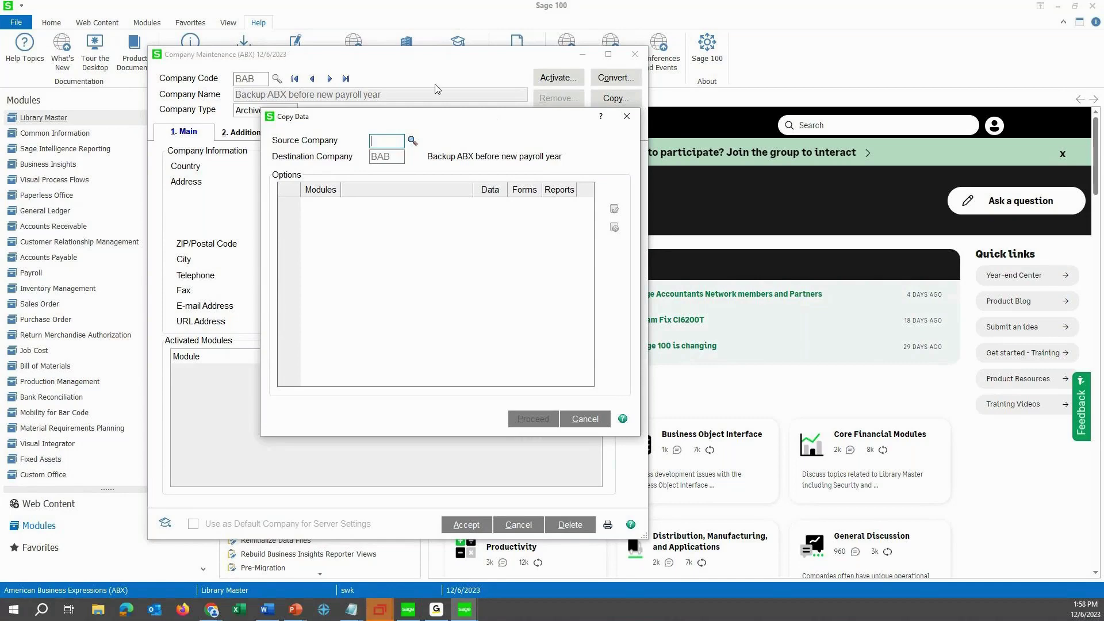
left_click(412, 142)
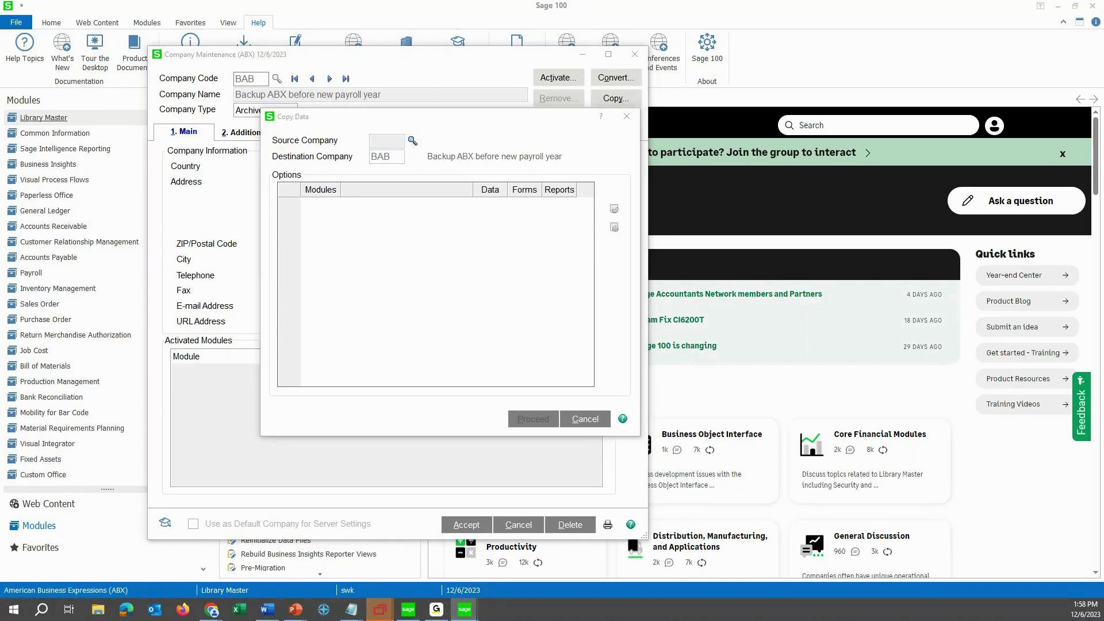
left_click_drag(411, 195, 461, 192)
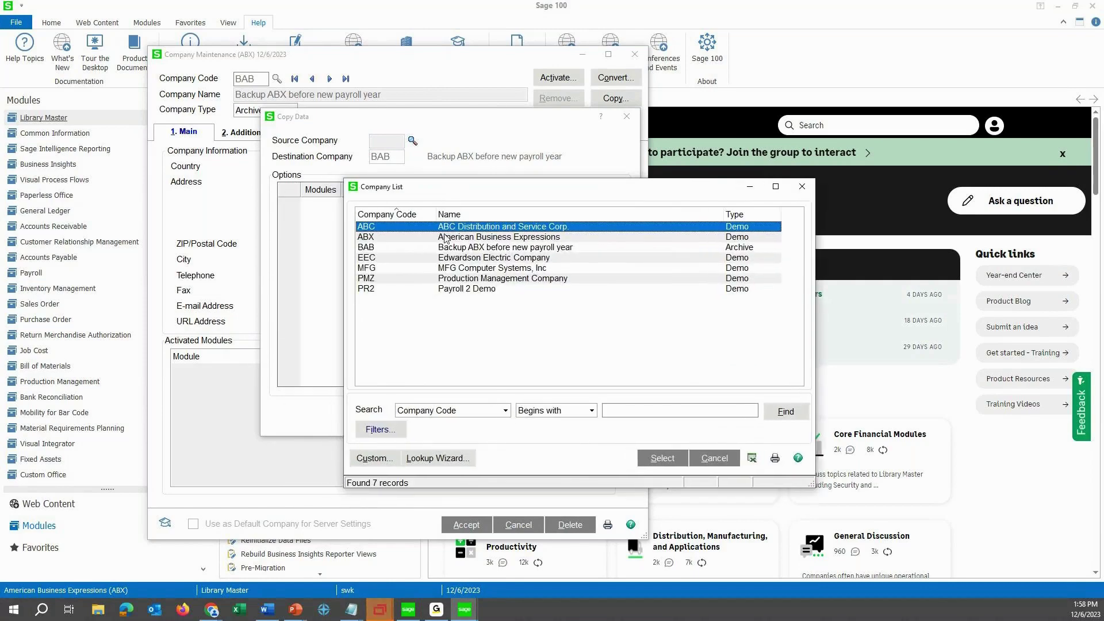
double_click(360, 238)
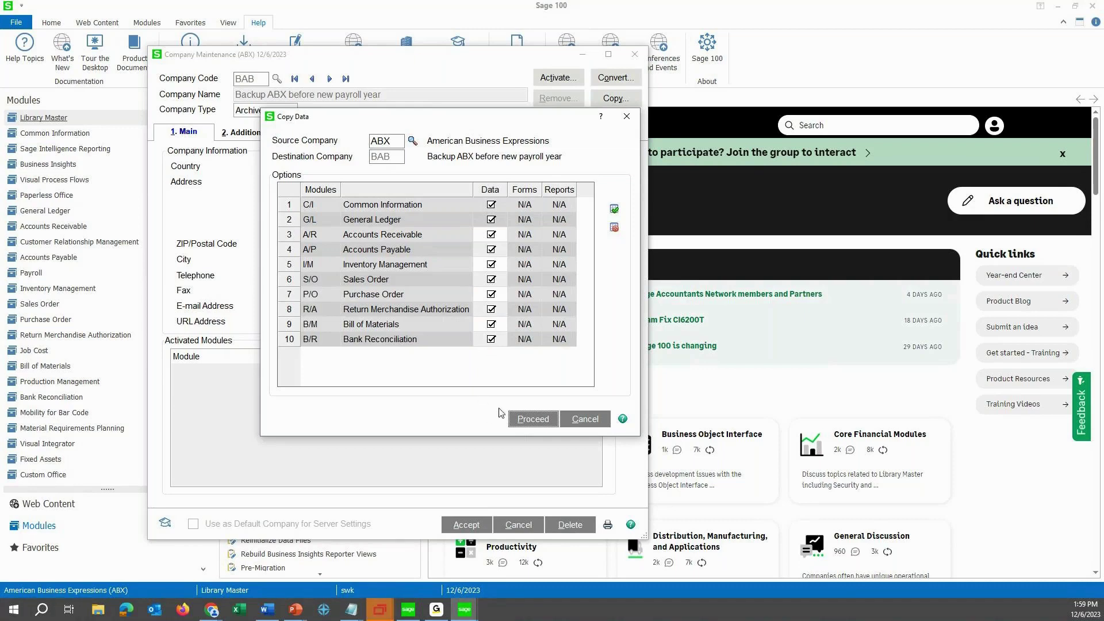
left_click(524, 420)
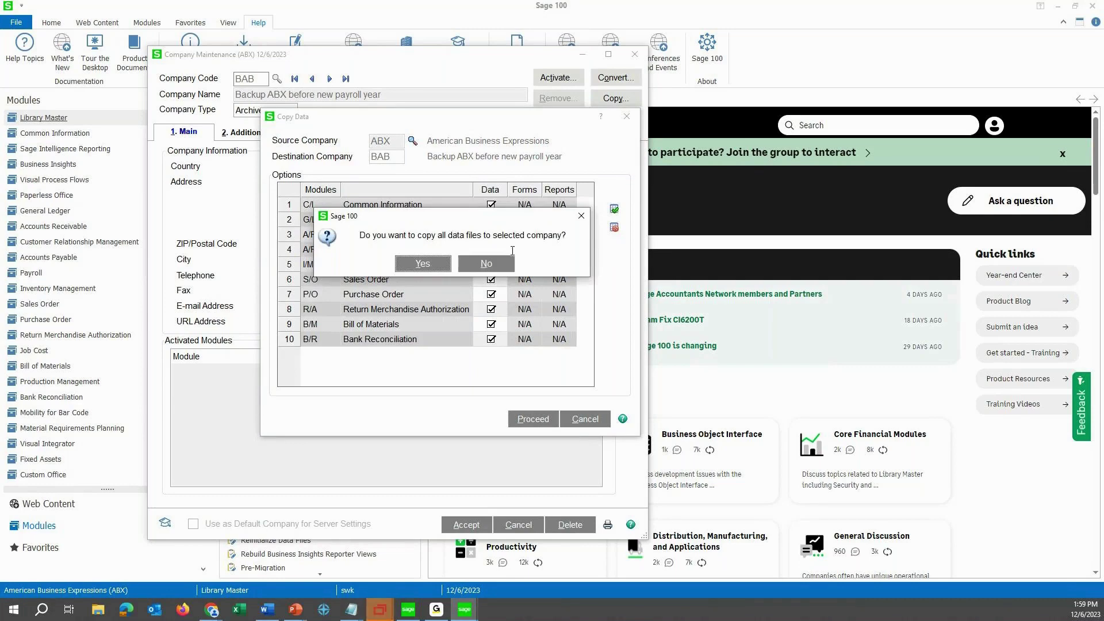
key("Return")
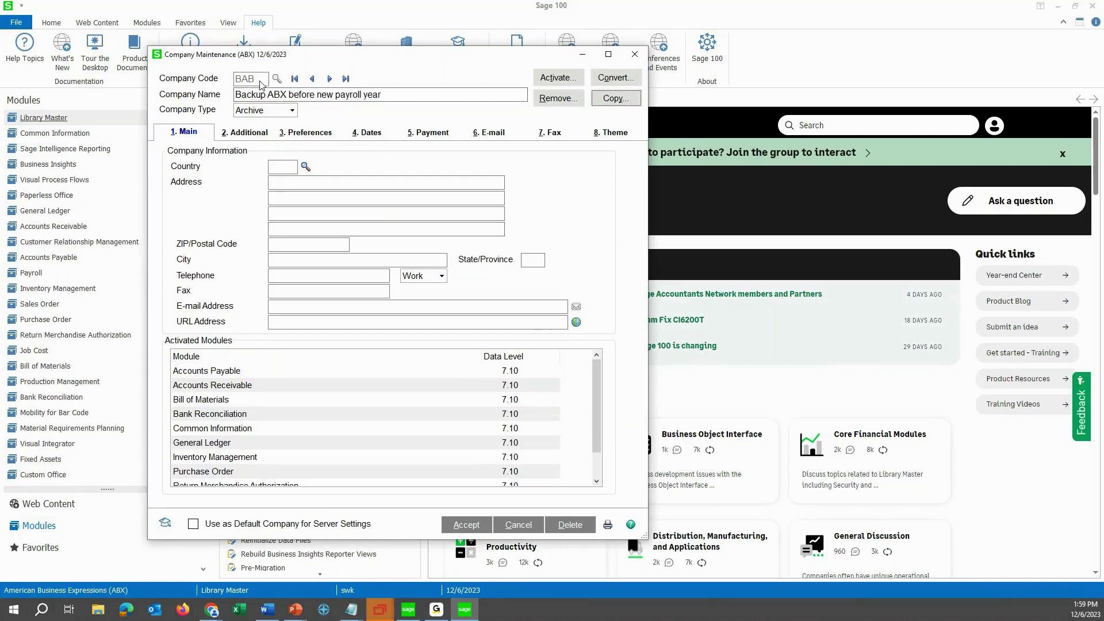
Close Company Maintenance and switch into the BAB archive company.
left_click(634, 55)
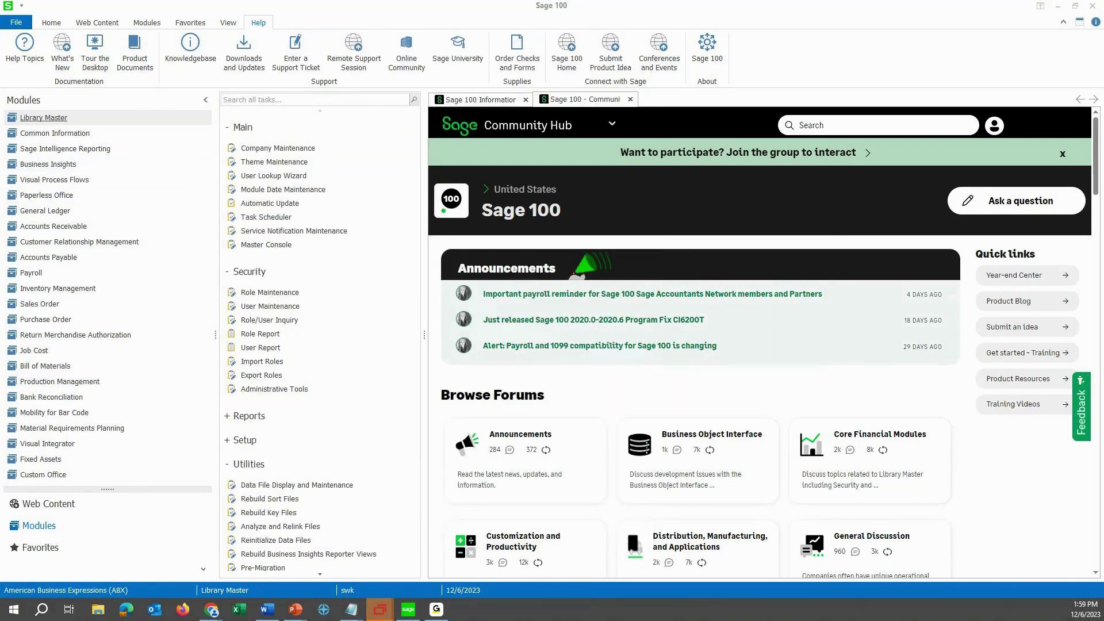
left_click(393, 261)
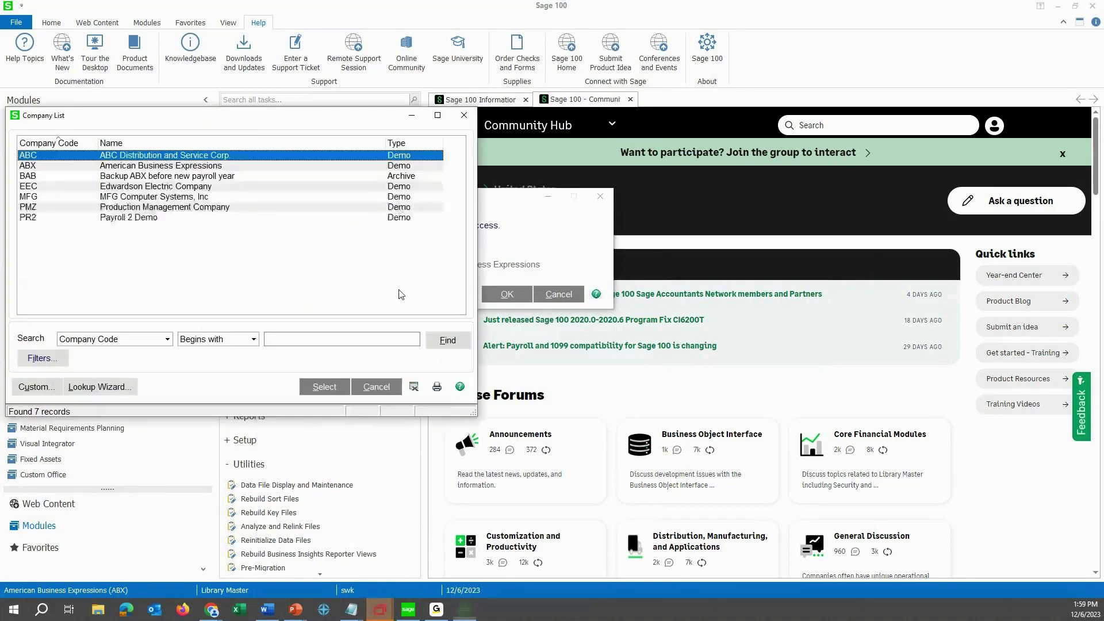
double_click(57, 176)
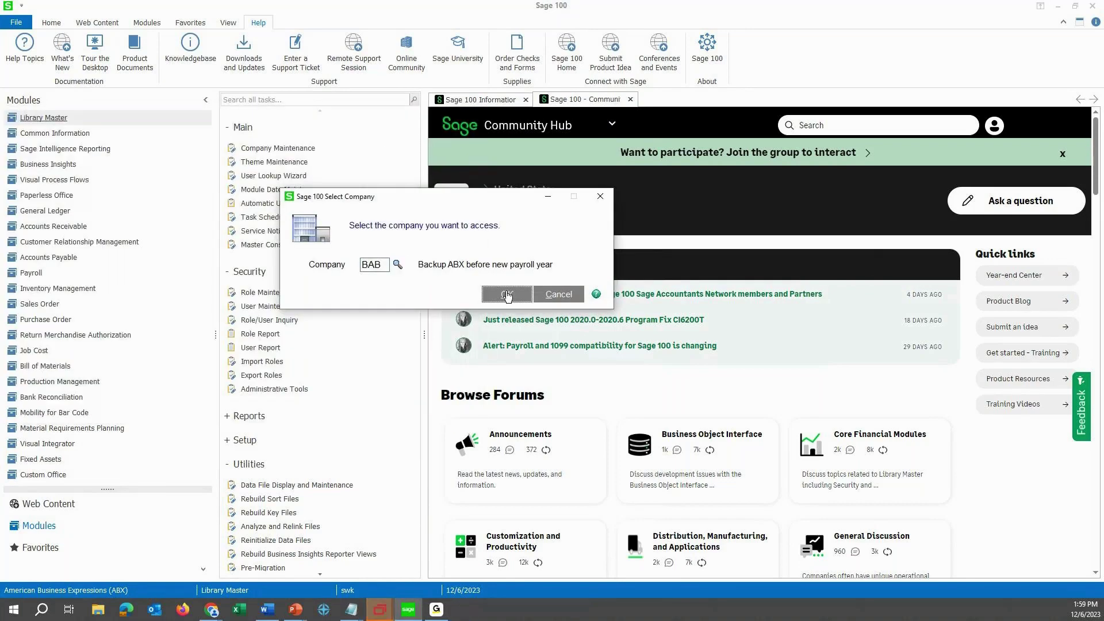
left_click(506, 294)
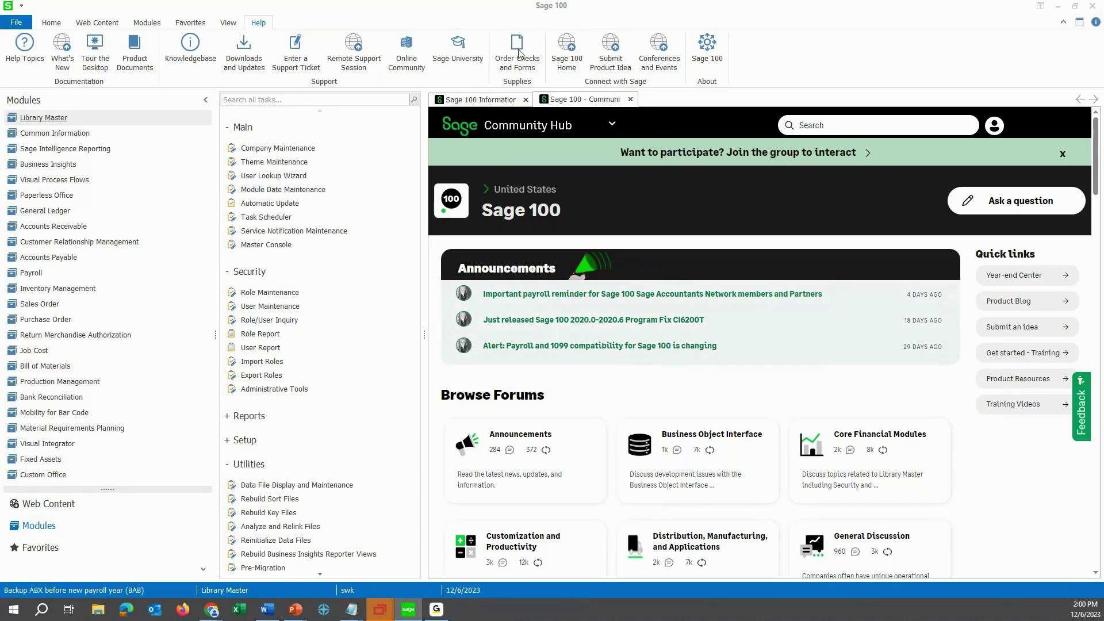
left_click(352, 150)
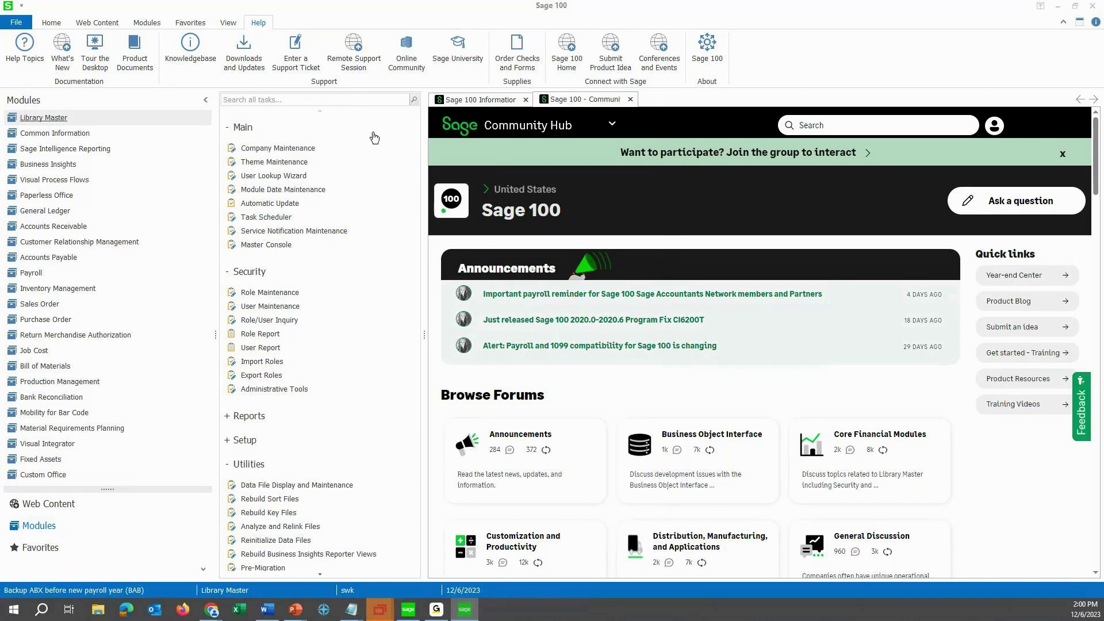
left_click(632, 51)
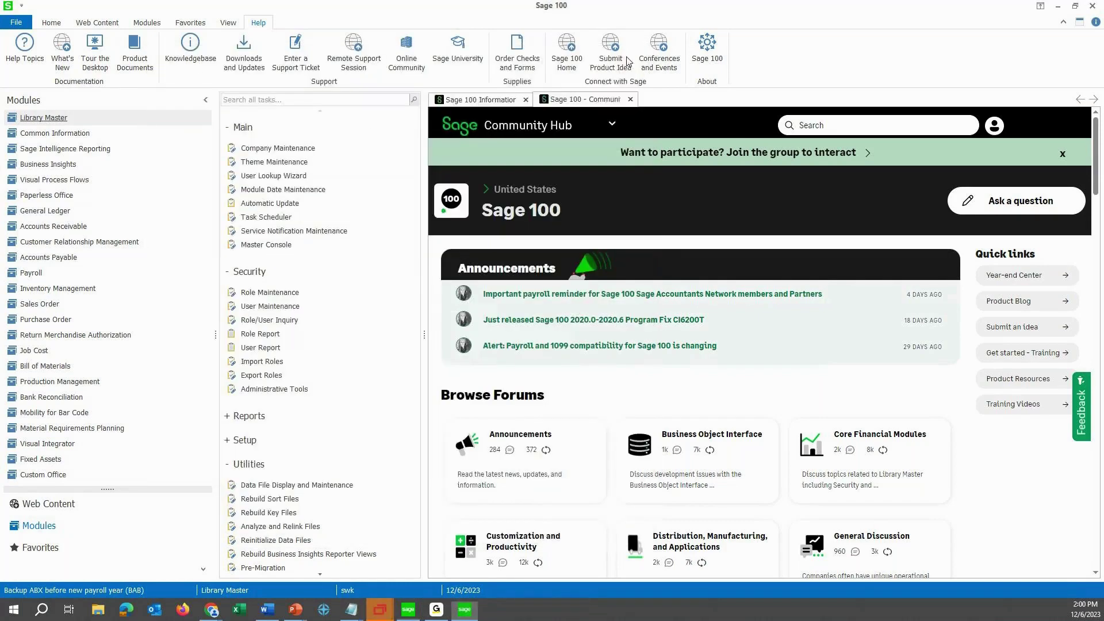
Switch back to company ABX and reopen Company Maintenance to look up an existing company.
double_click(89, 592)
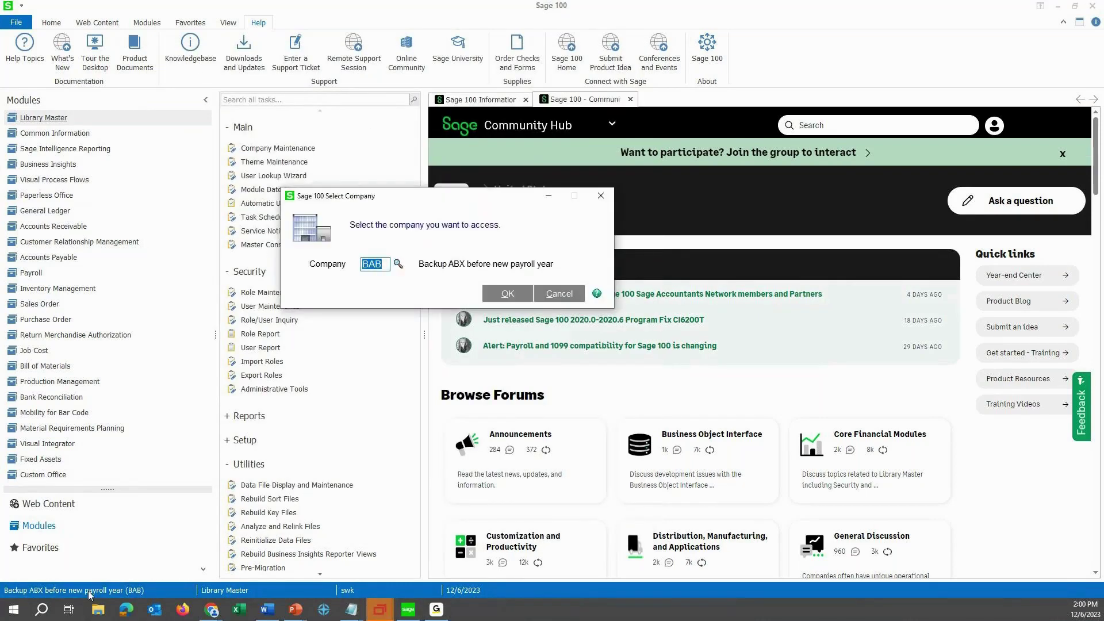
type("ABX")
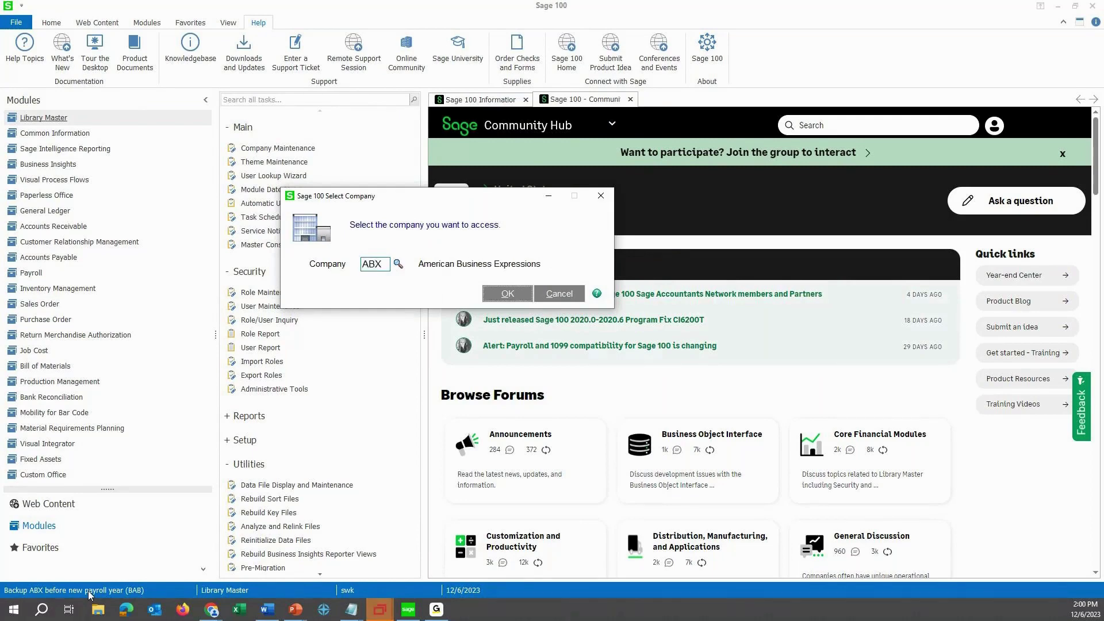
key("Return")
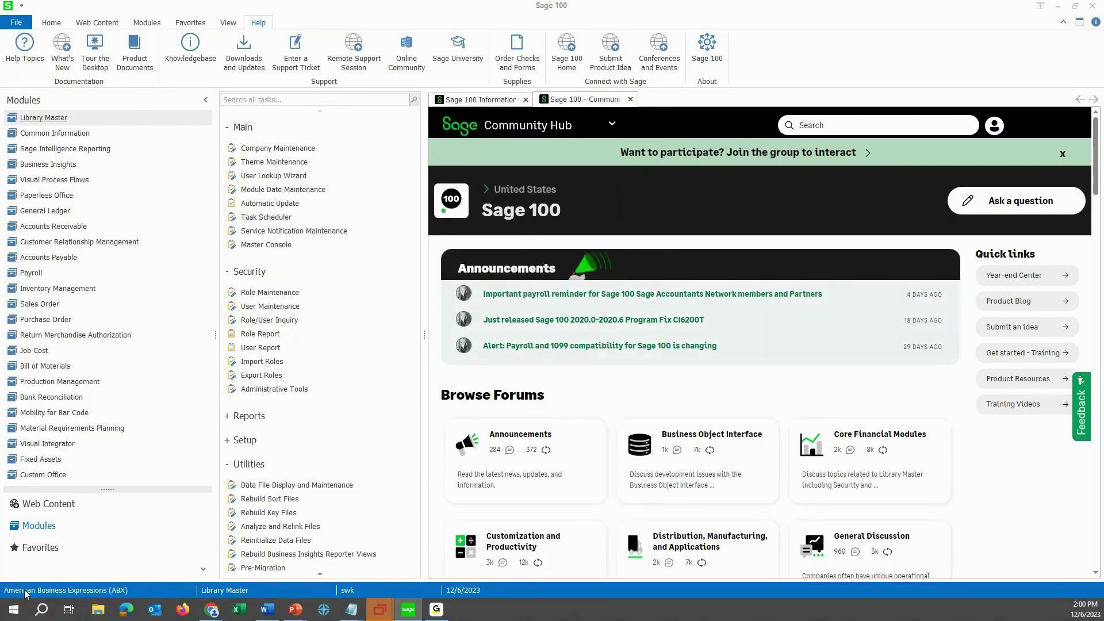
left_click(288, 147)
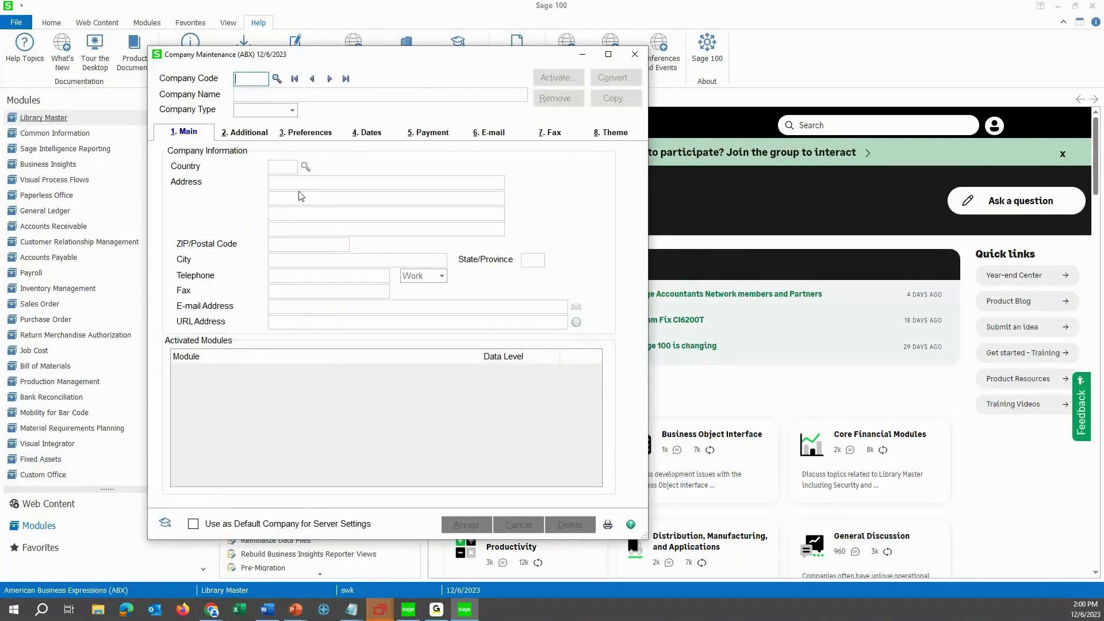
left_click(276, 79)
Load the BAB record and permanently remove its data files for all modules.
double_click(506, 249)
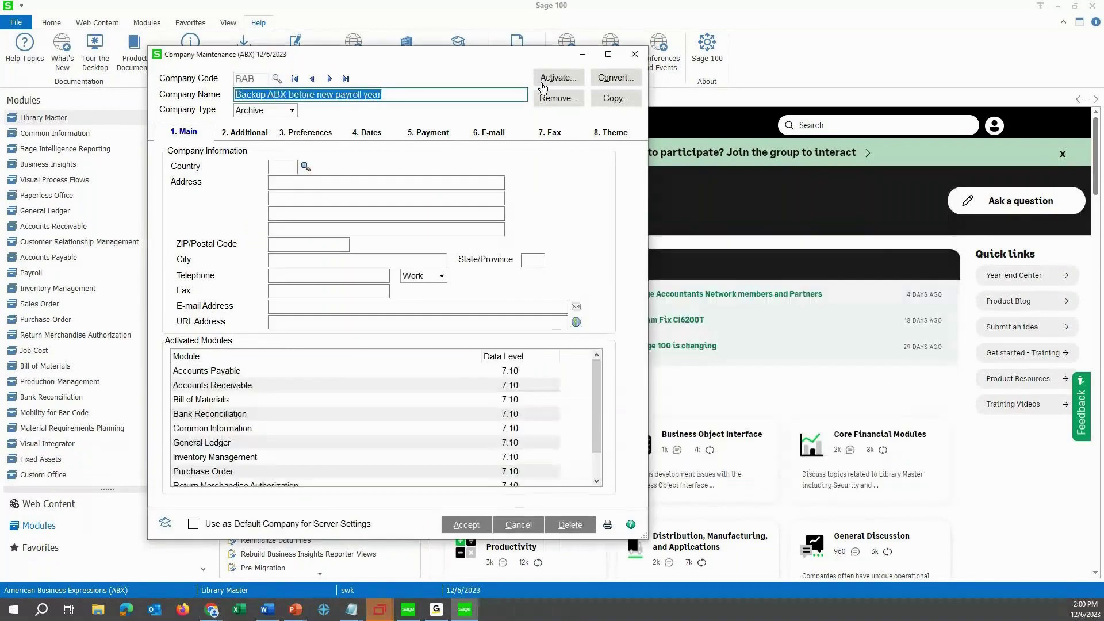
left_click(542, 84)
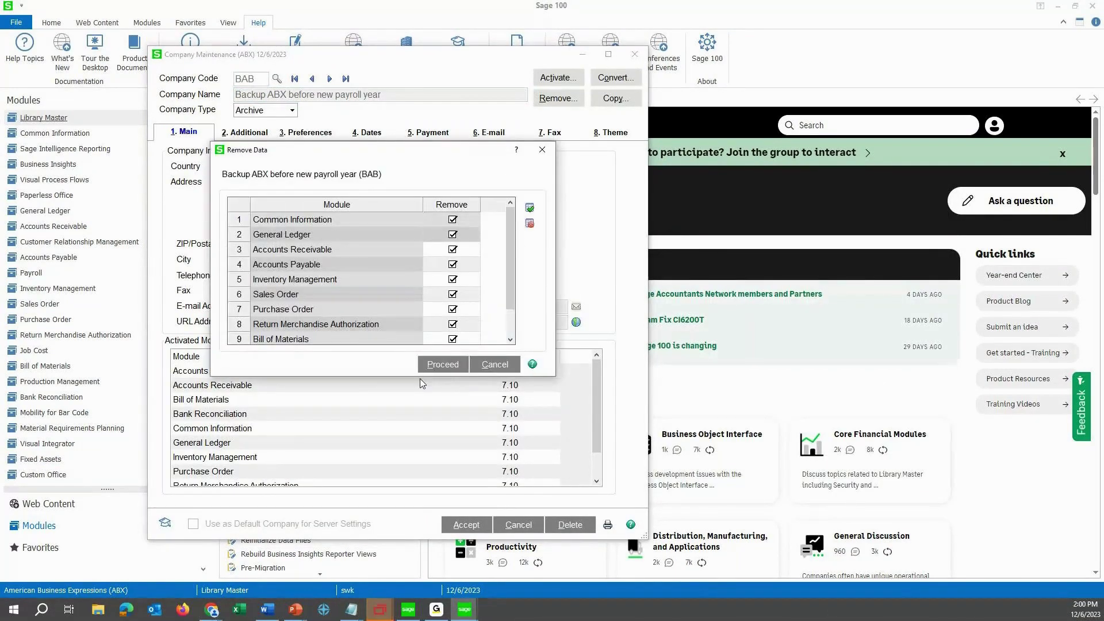
left_click(443, 364)
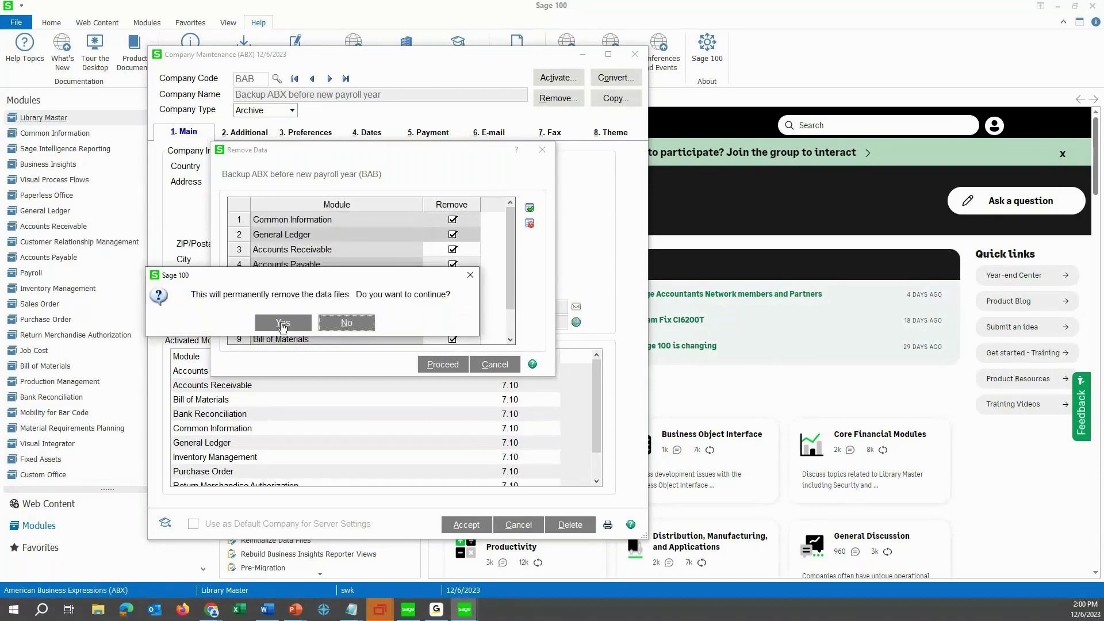
left_click(282, 324)
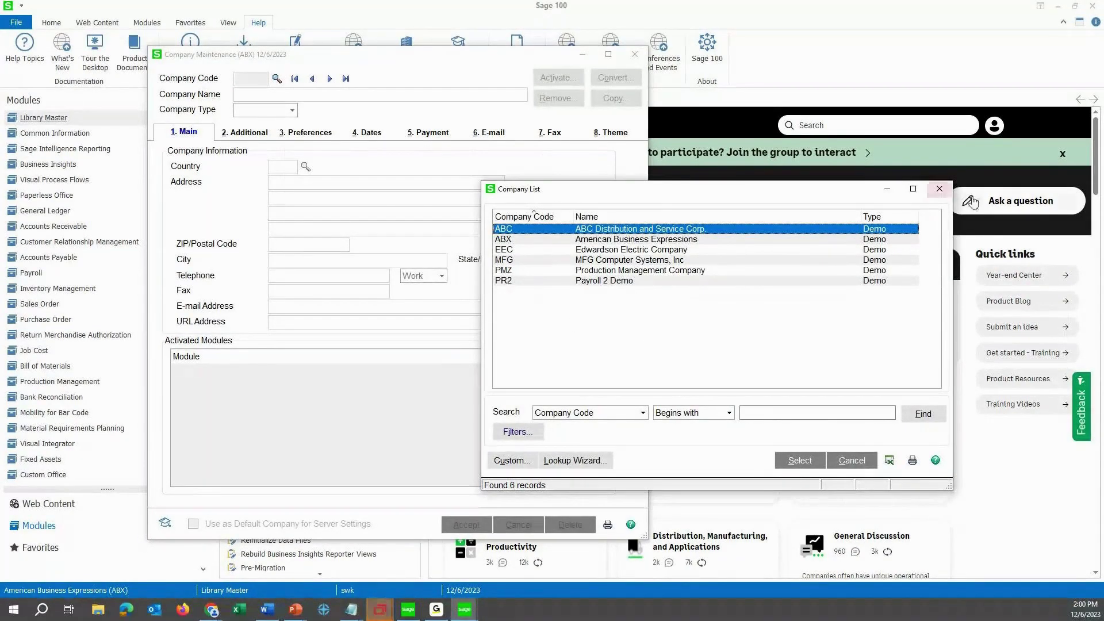
Close the Company List and the Company Maintenance windows.
left_click(939, 188)
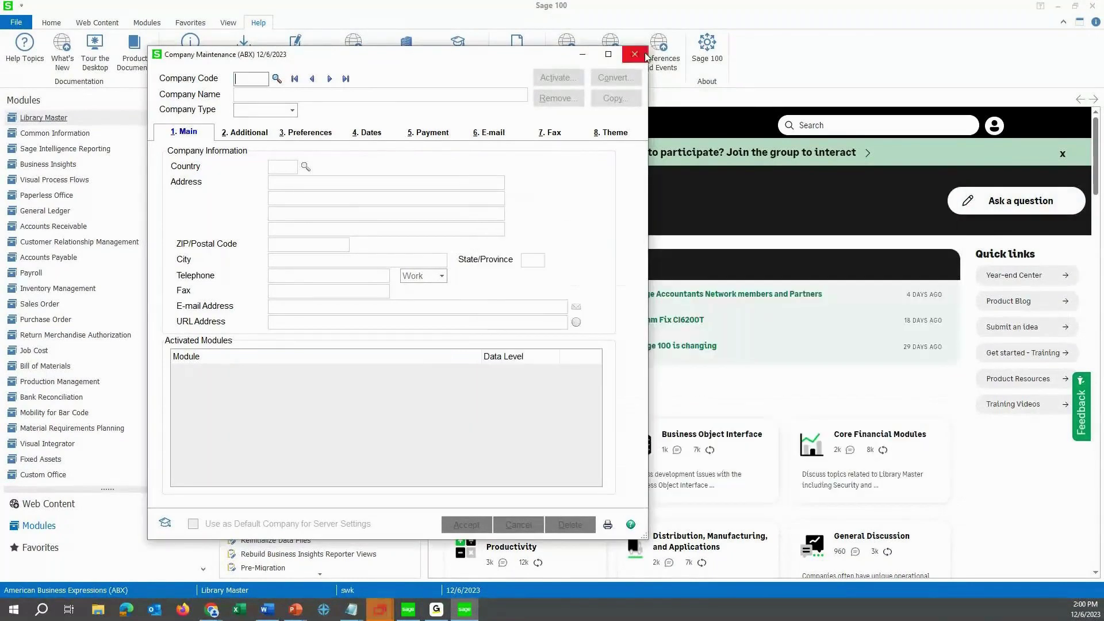
left_click(634, 54)
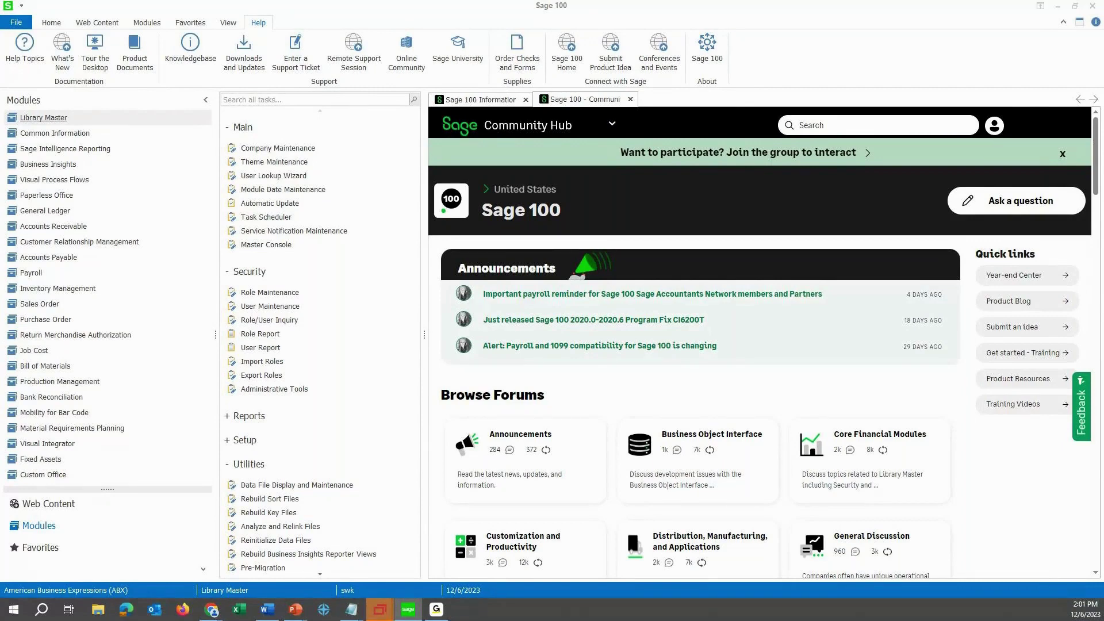
Read the Payroll and 1099 compatibility alert for affected versions 2018 or 2019, then return to Sage 100.
left_click(579, 345)
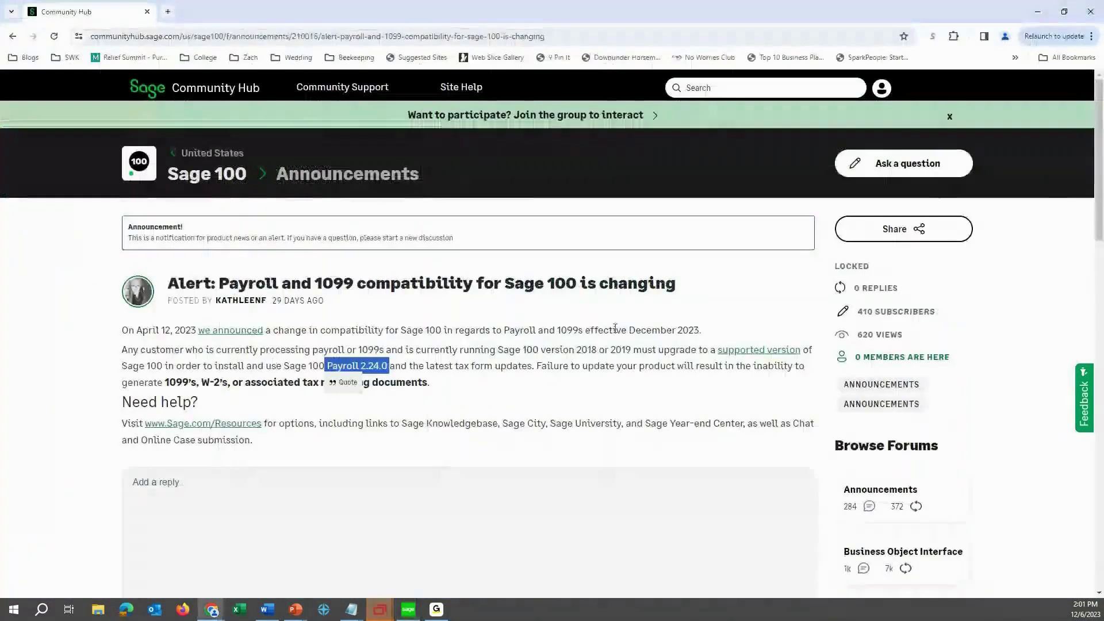
left_click_drag(577, 348, 631, 349)
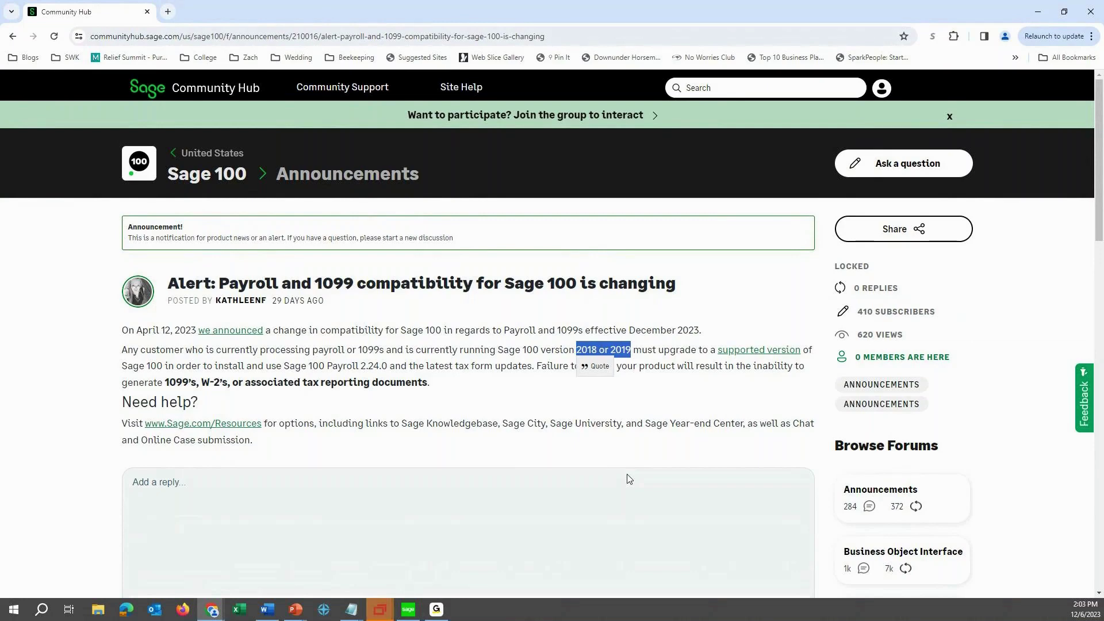
left_click(408, 611)
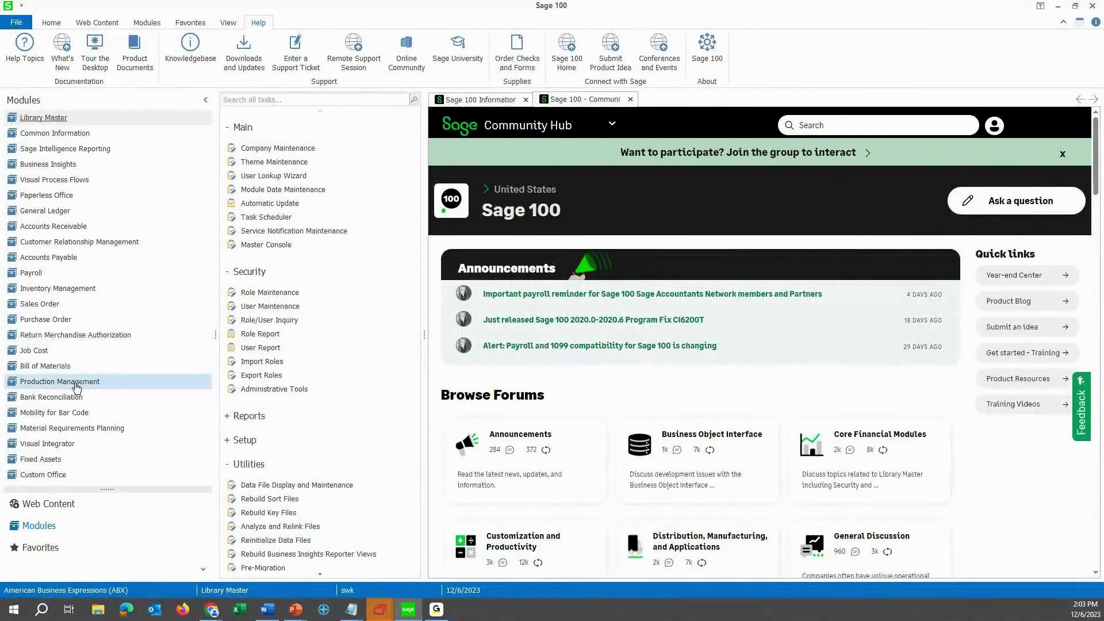
Run Accounts Payable Form 1099 Tax Reporting with Dividend form type, dismiss the no-data notice, and open Vendor Maintenance.
left_click(72, 263)
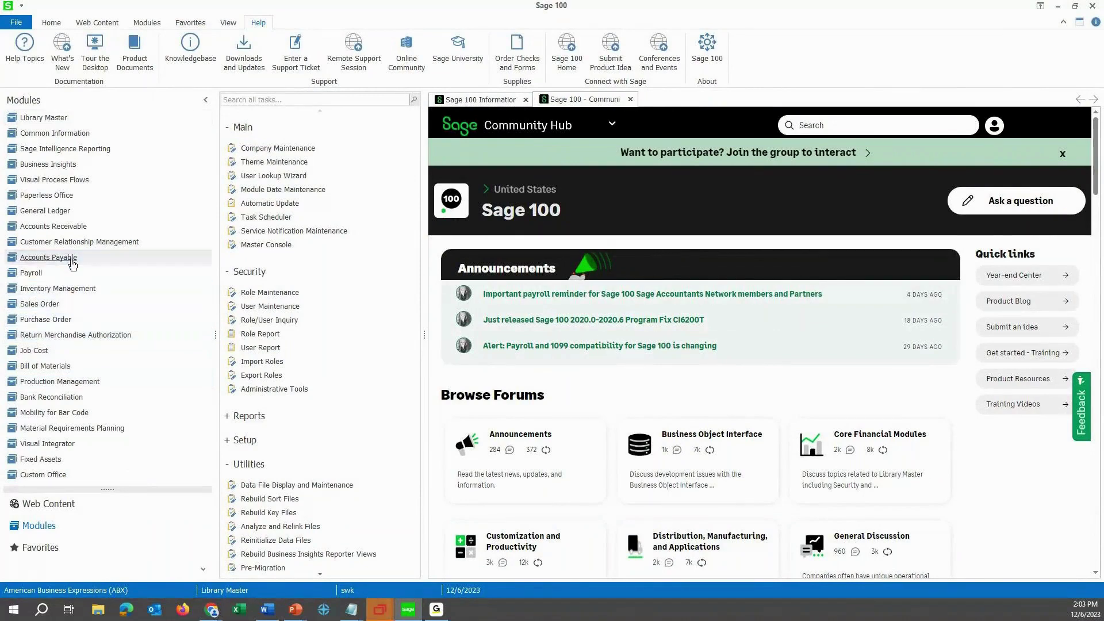
scroll(293, 521, "down", 3)
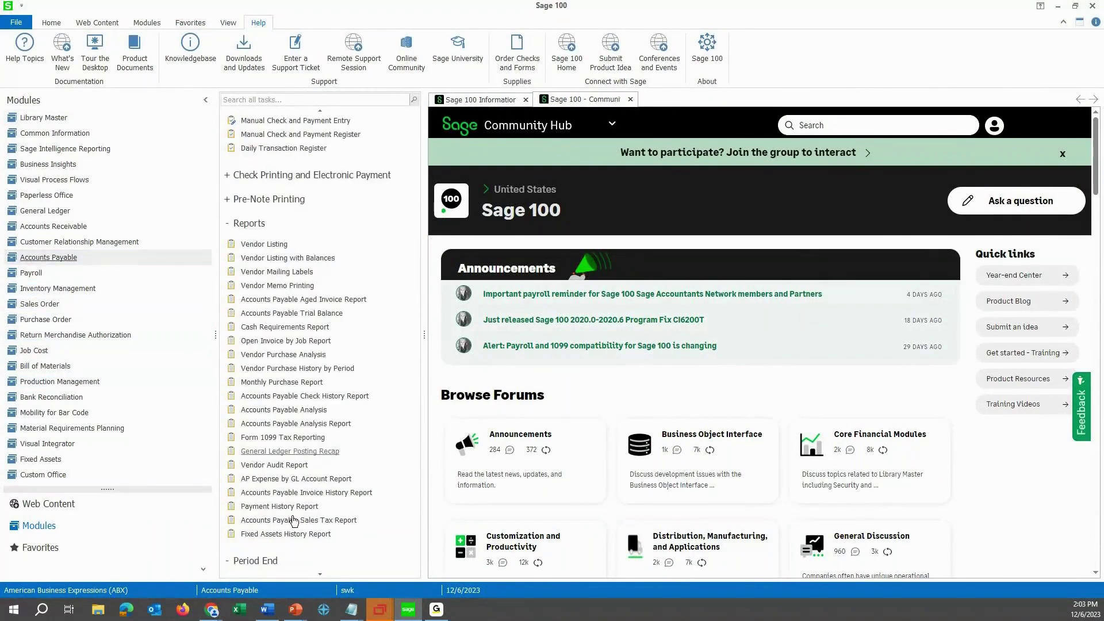
left_click(290, 444)
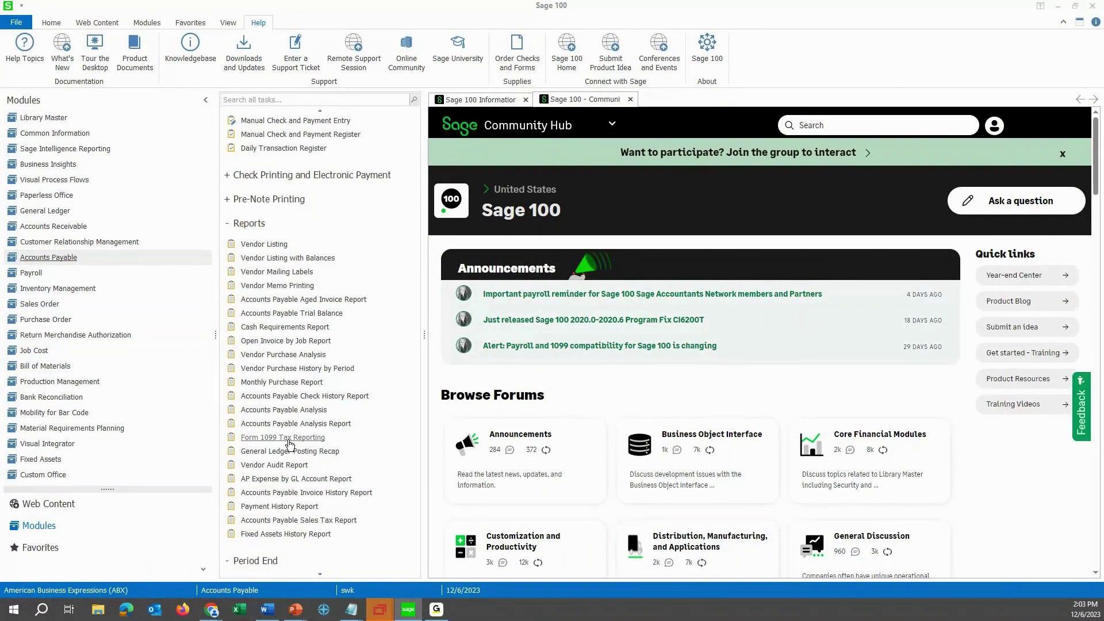
left_click(431, 177)
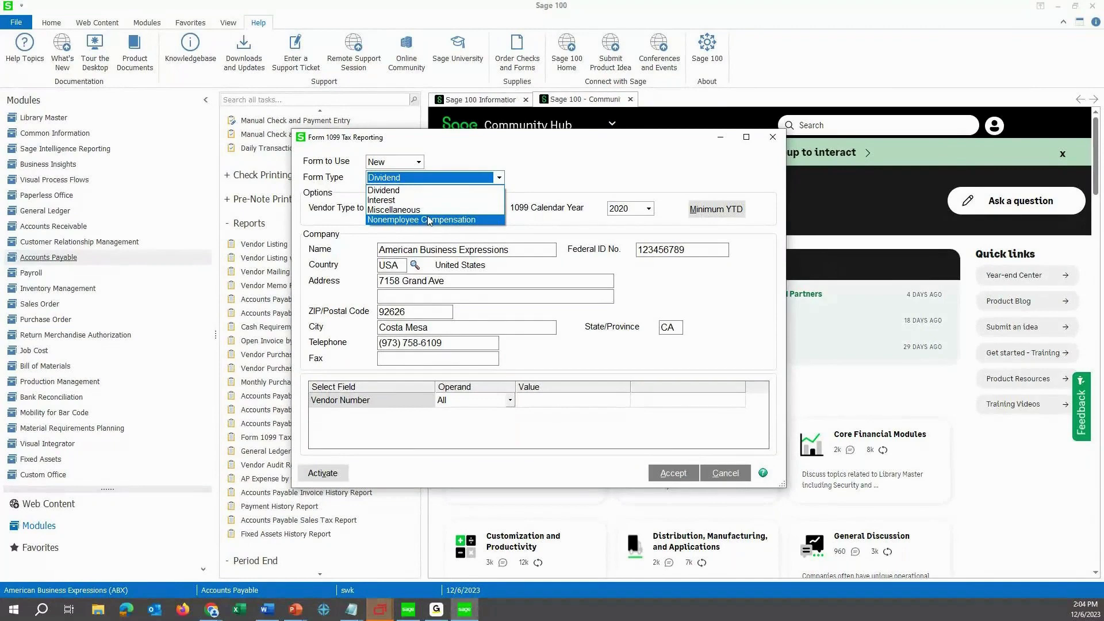
left_click(667, 477)
left_click(667, 477)
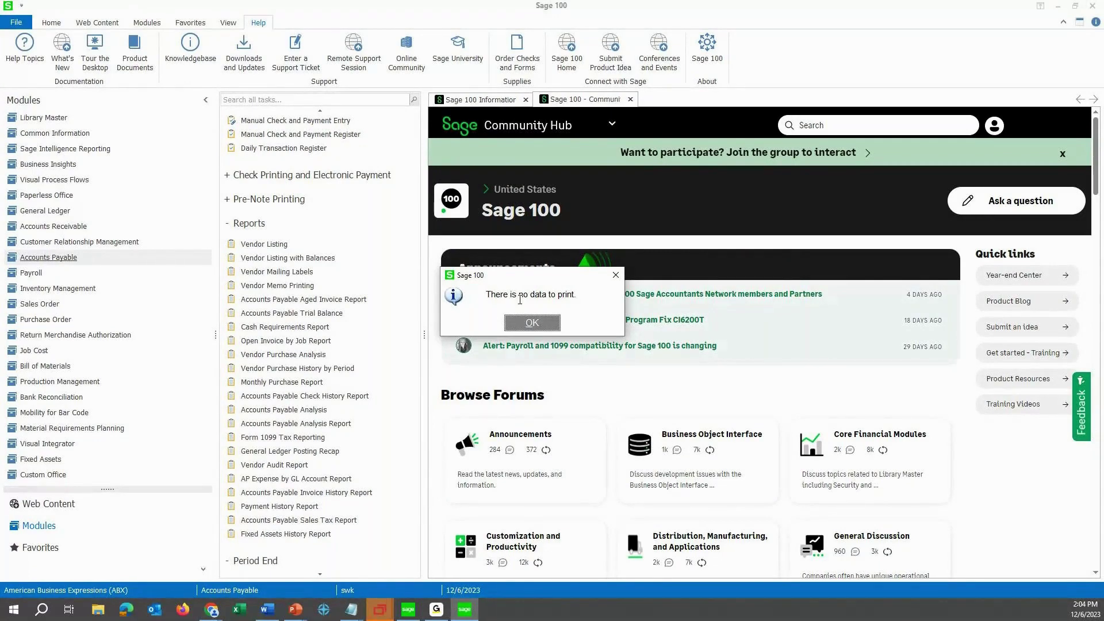
left_click(532, 323)
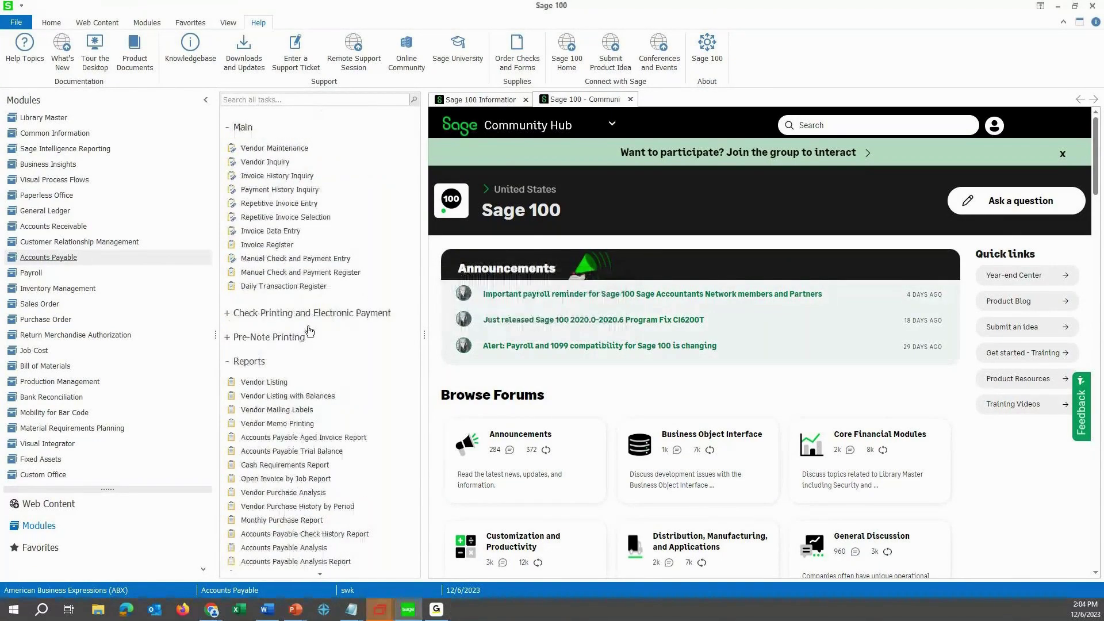
left_click(284, 148)
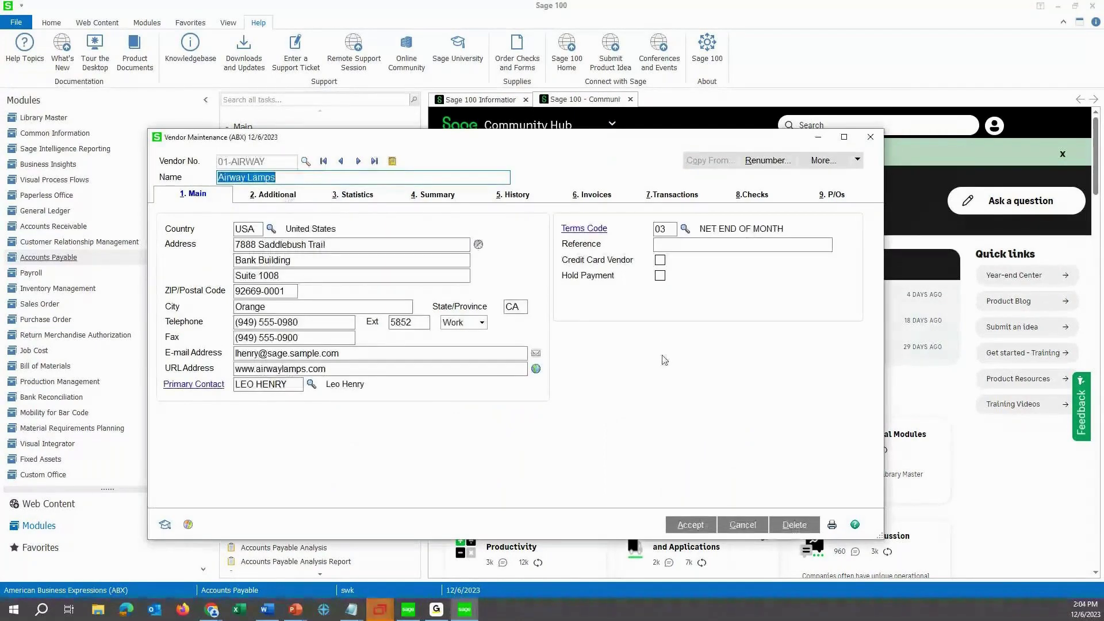
Review Airway Lamps' Additional tab: Business vendor with Nonemployee Comp as default 1099 form.
left_click(290, 199)
left_click(677, 298)
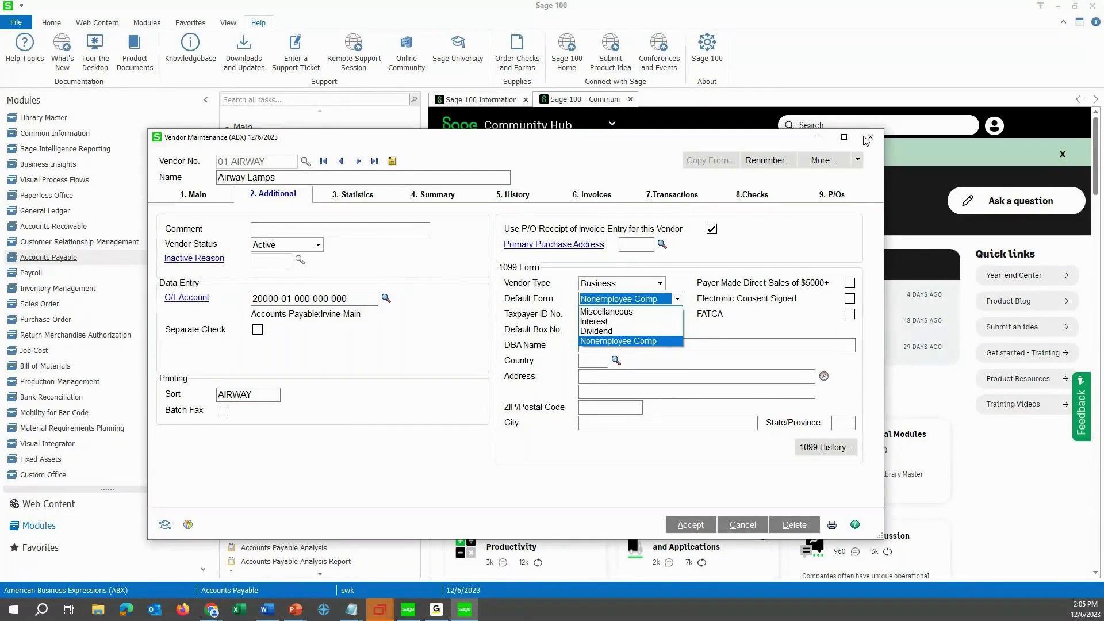
left_click(872, 139)
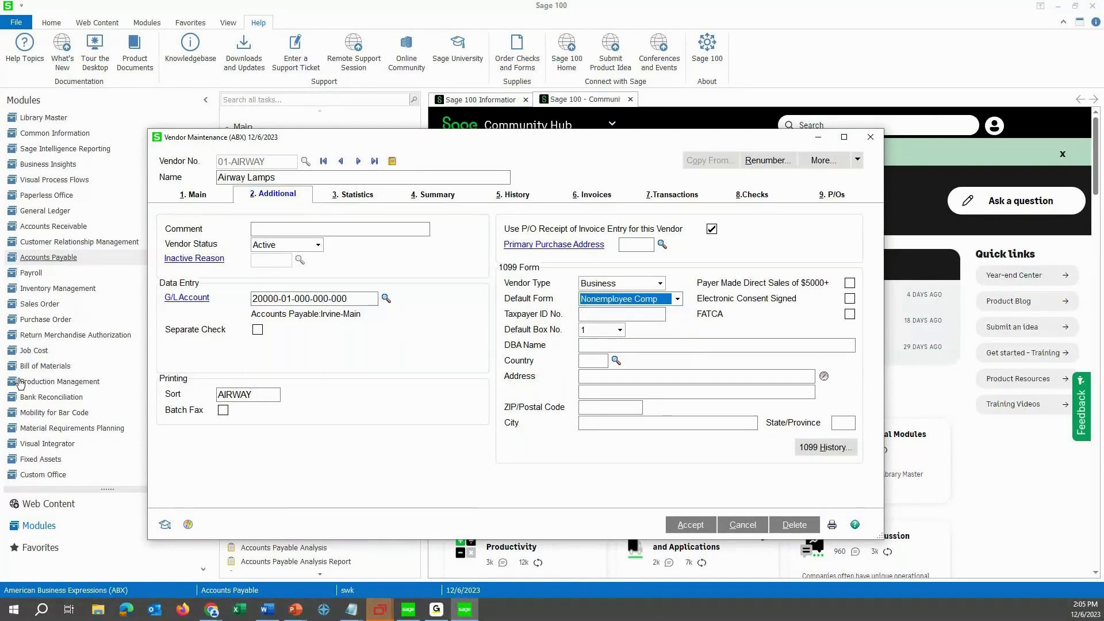
key("alt+Tab")
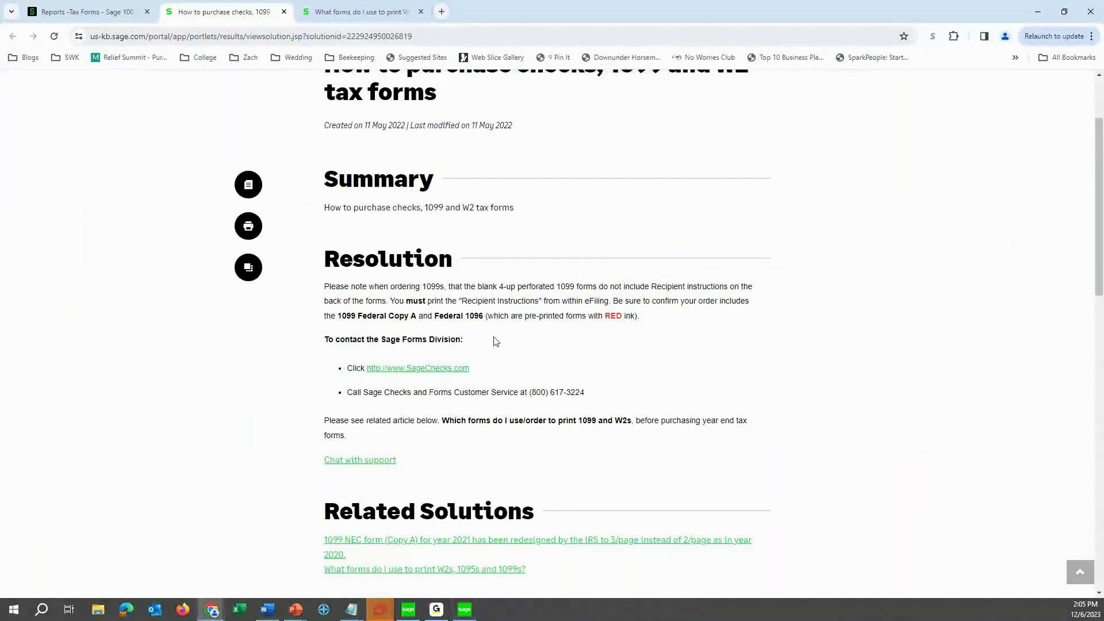
Read the article on forms for printing W2s, 1095s and 1099s, then reopen the purchasing checks and tax forms article.
scroll(495, 342, "up", 2)
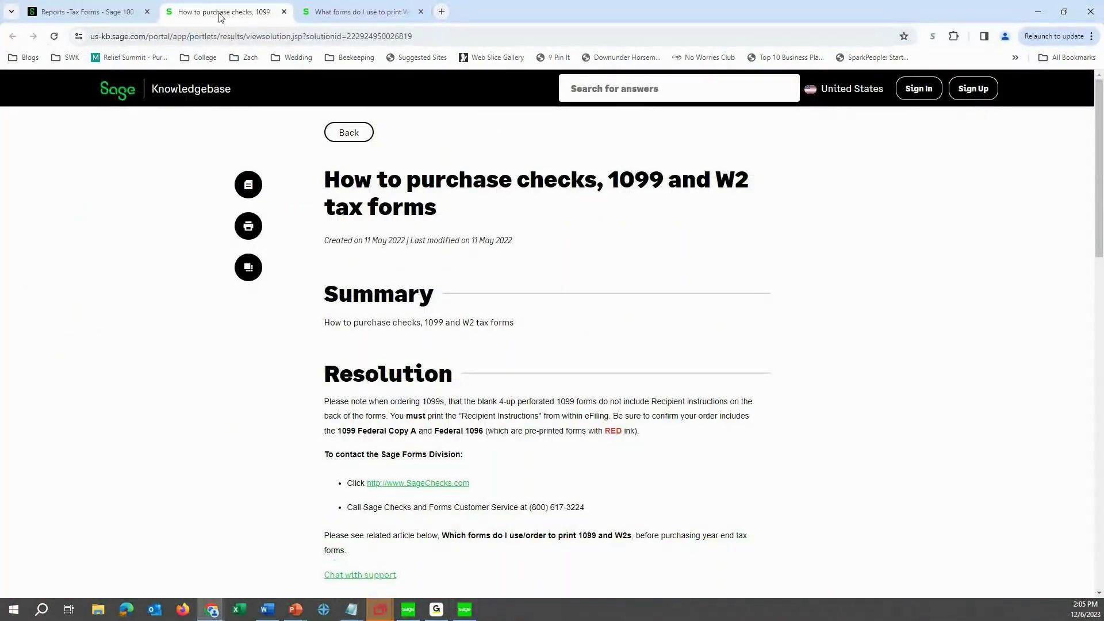
key("ctrl+shift+Tab")
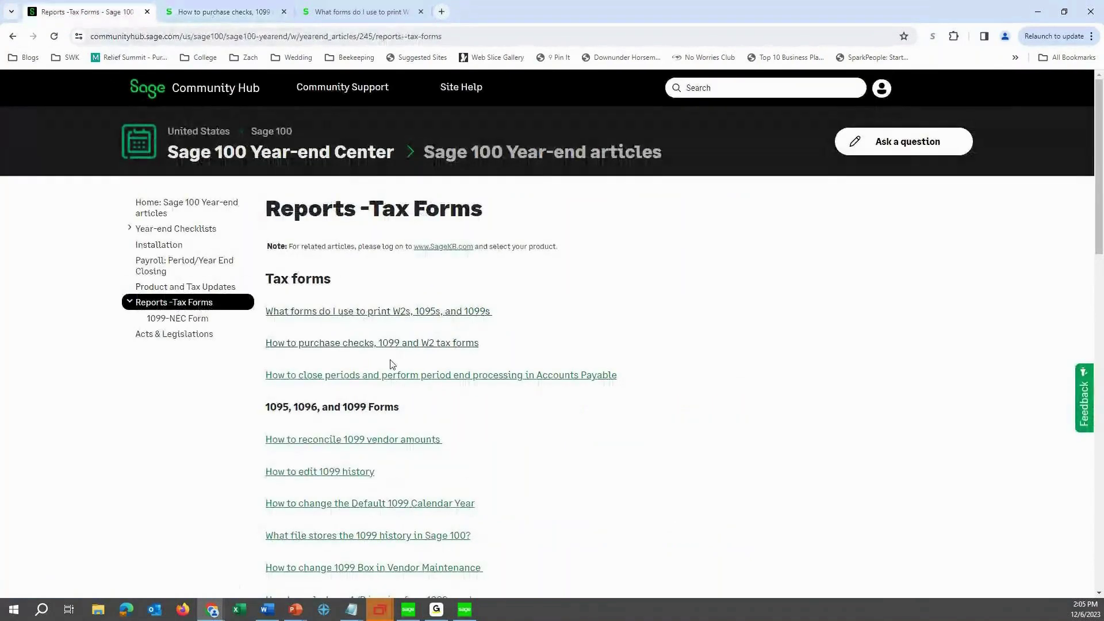
left_click(353, 314)
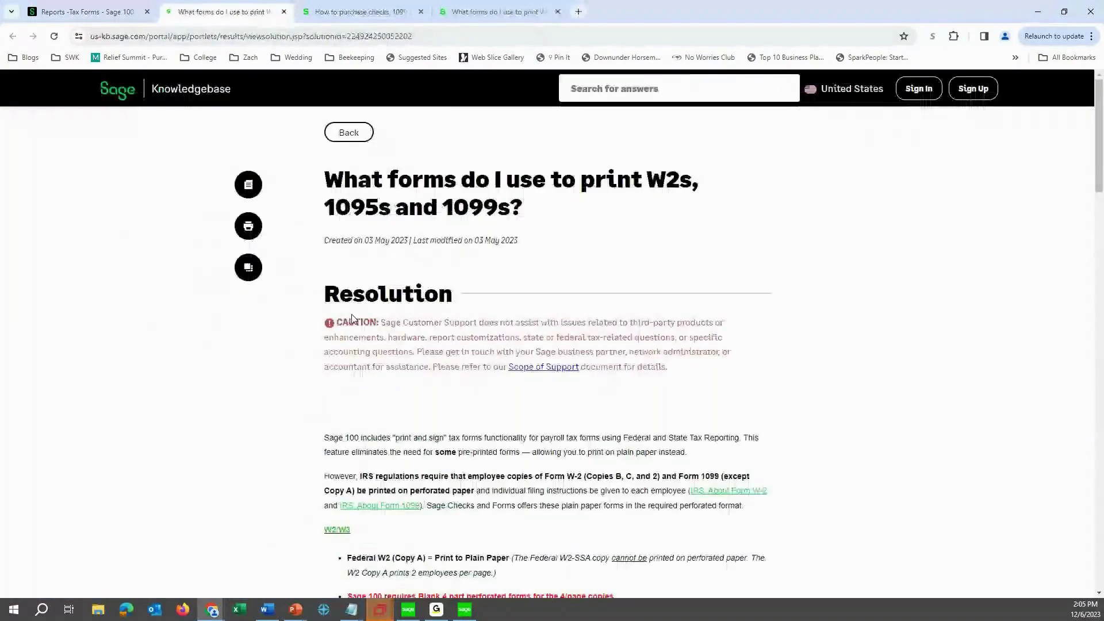
scroll(496, 233, "down", 7)
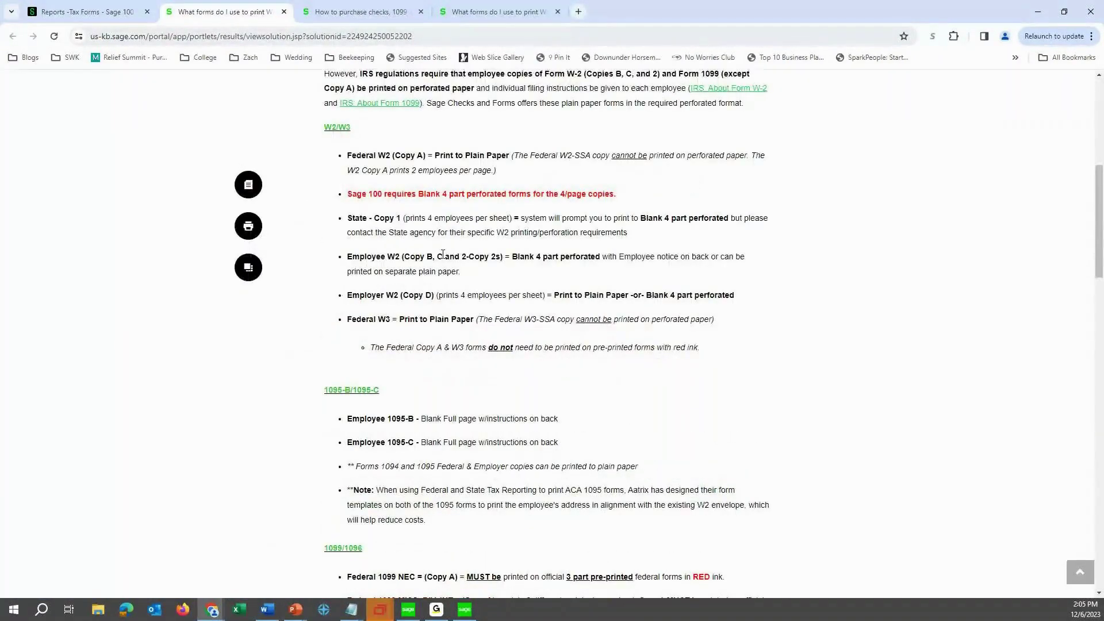
scroll(442, 254, "down", 3)
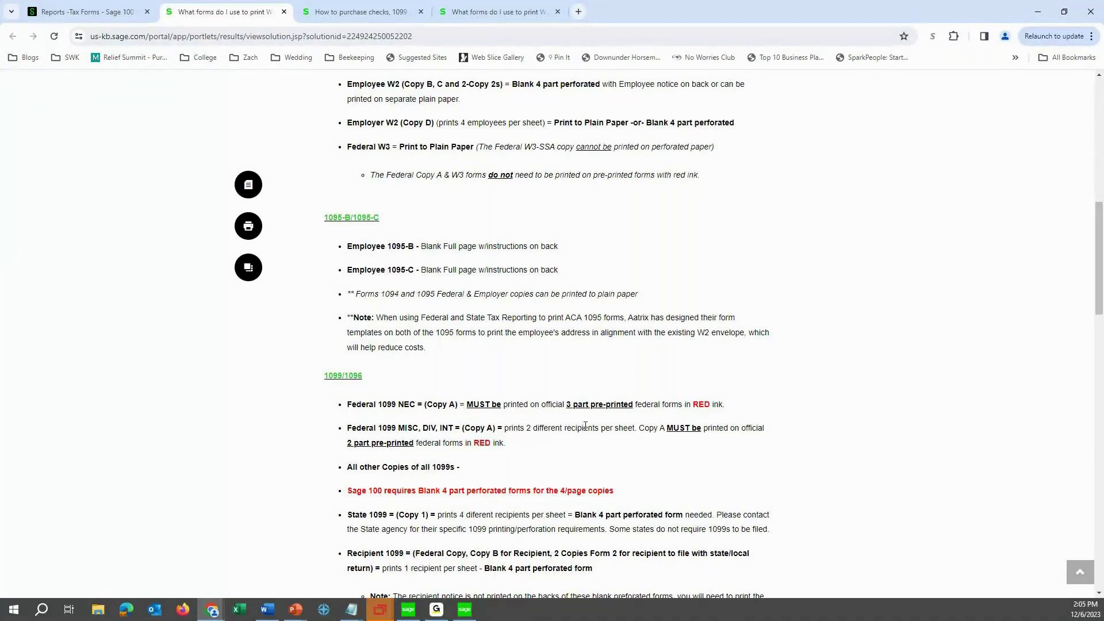
scroll(493, 423, "down", 1)
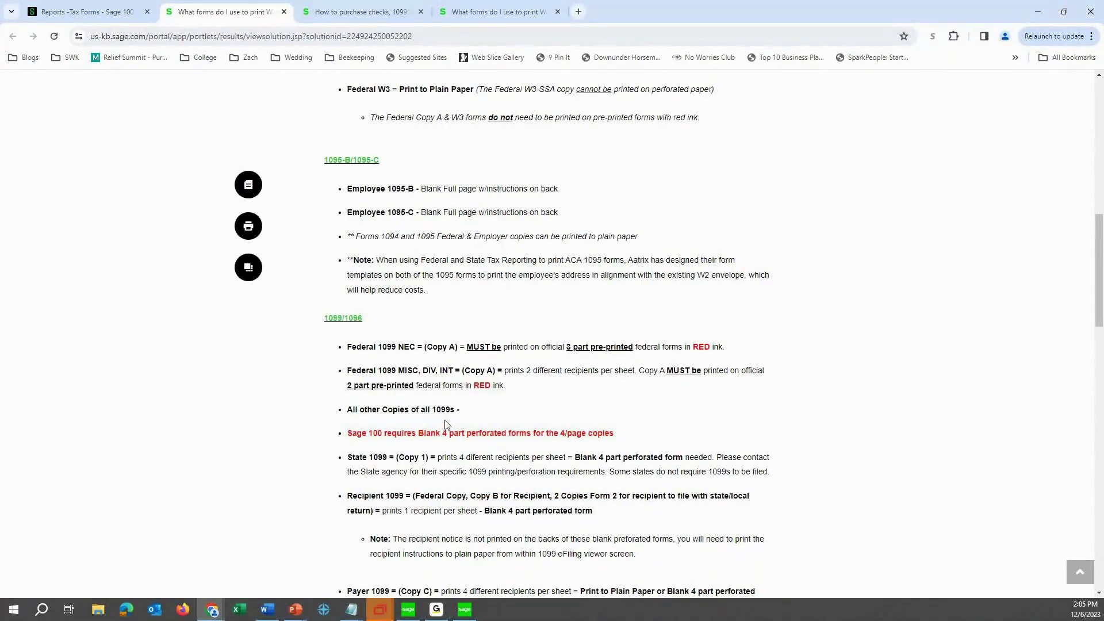
scroll(446, 428, "down", 4)
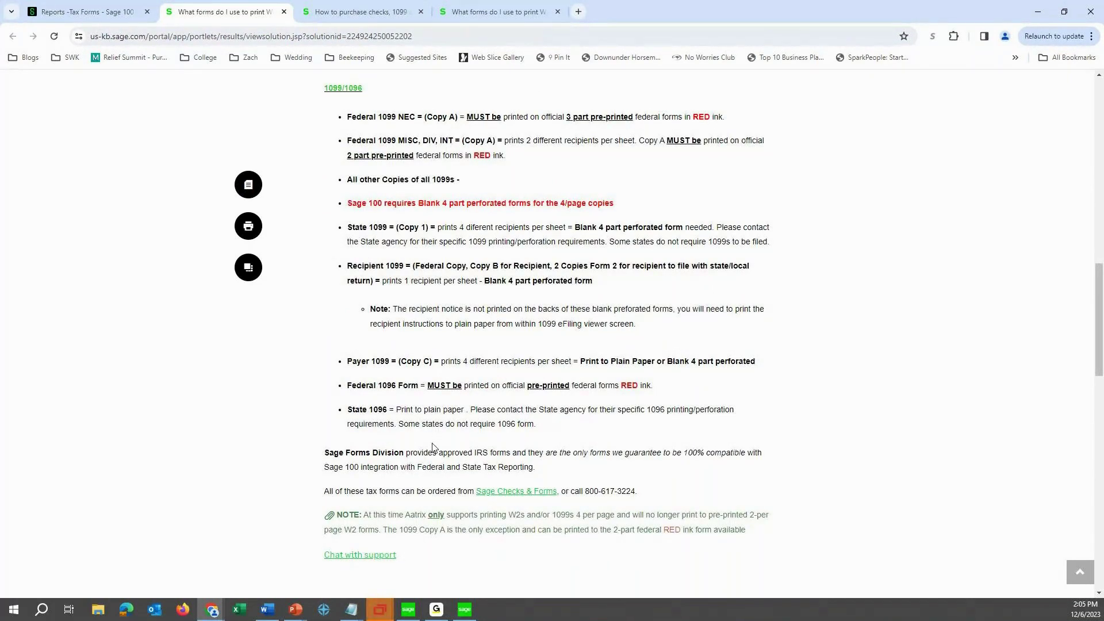
scroll(435, 443, "up", 10)
scroll(435, 448, "up", 3)
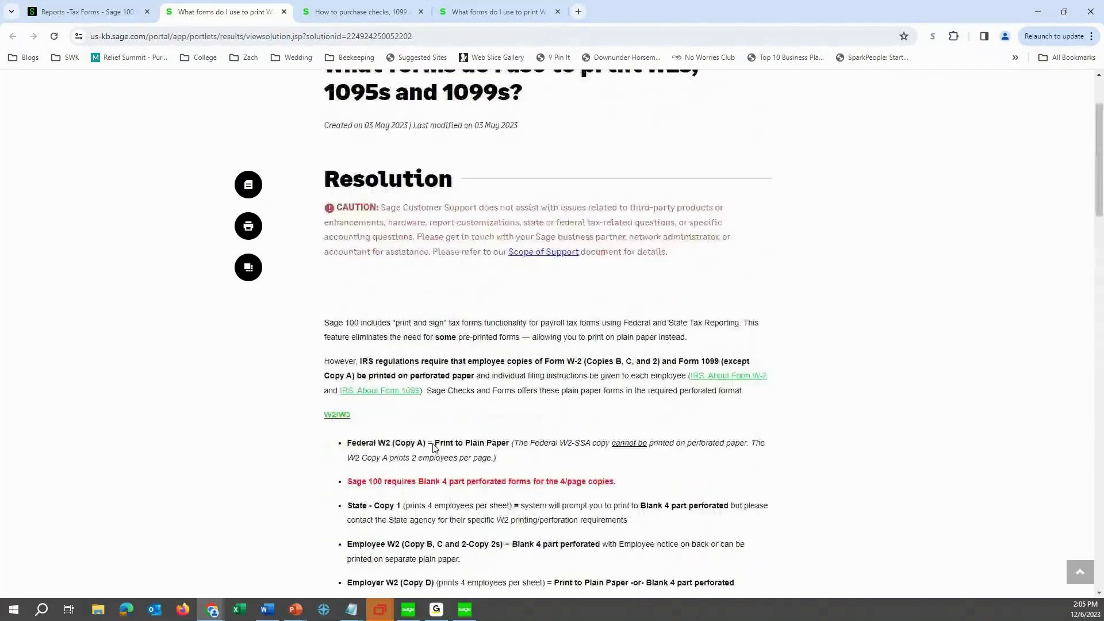
key("ctrl+shift+Tab")
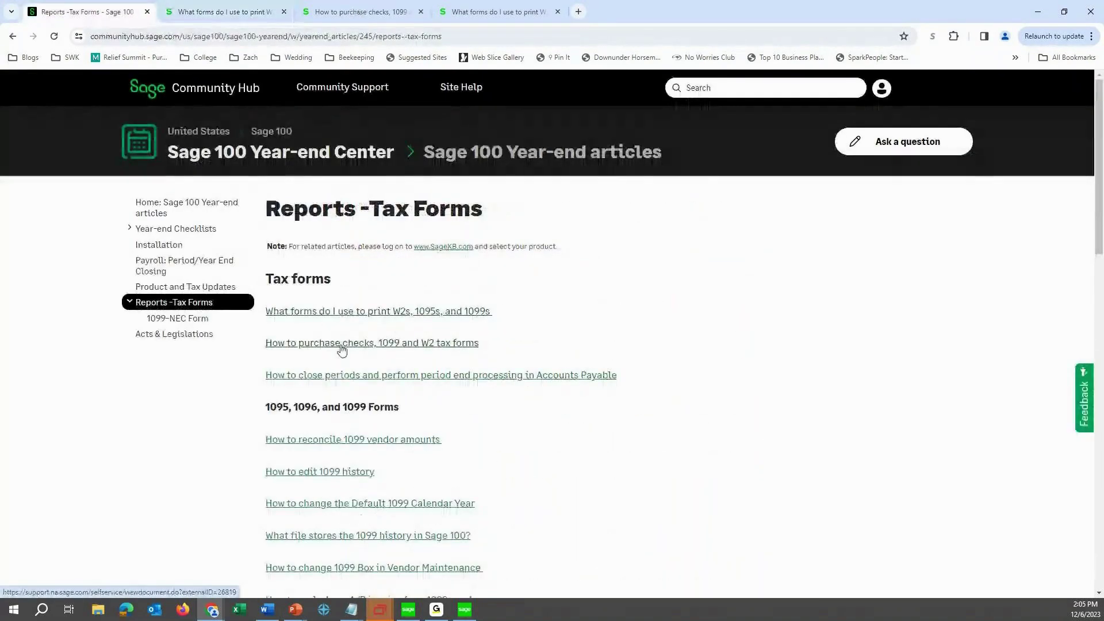
left_click(341, 345)
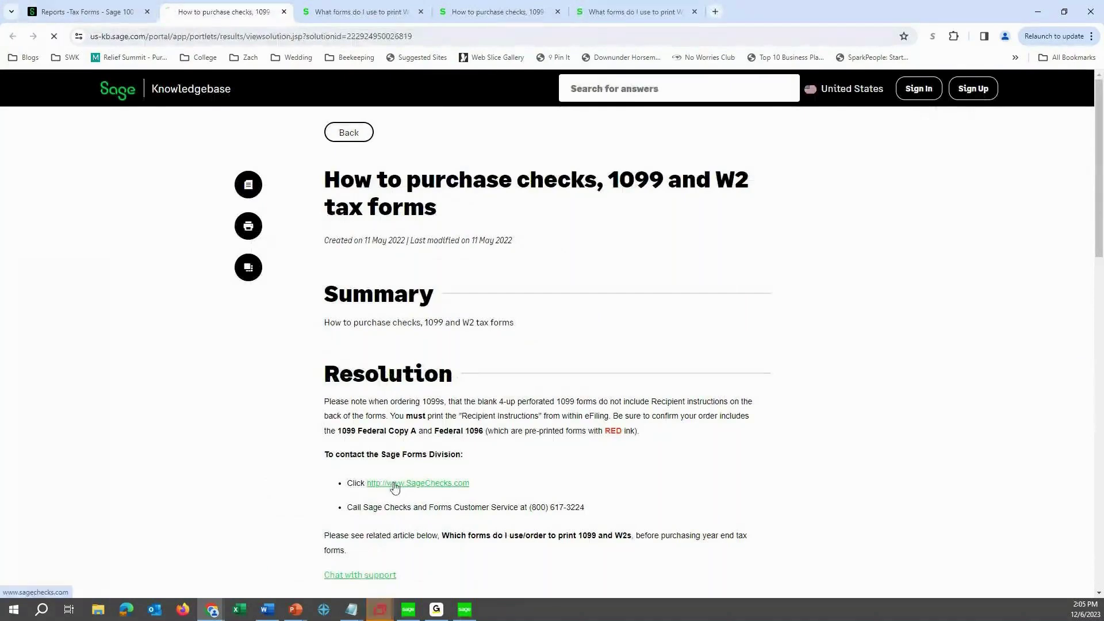
Open the SageChecks.com store's 1099s and 1096s products, then close the Airway Lamps Vendor Maintenance window.
left_click(395, 485)
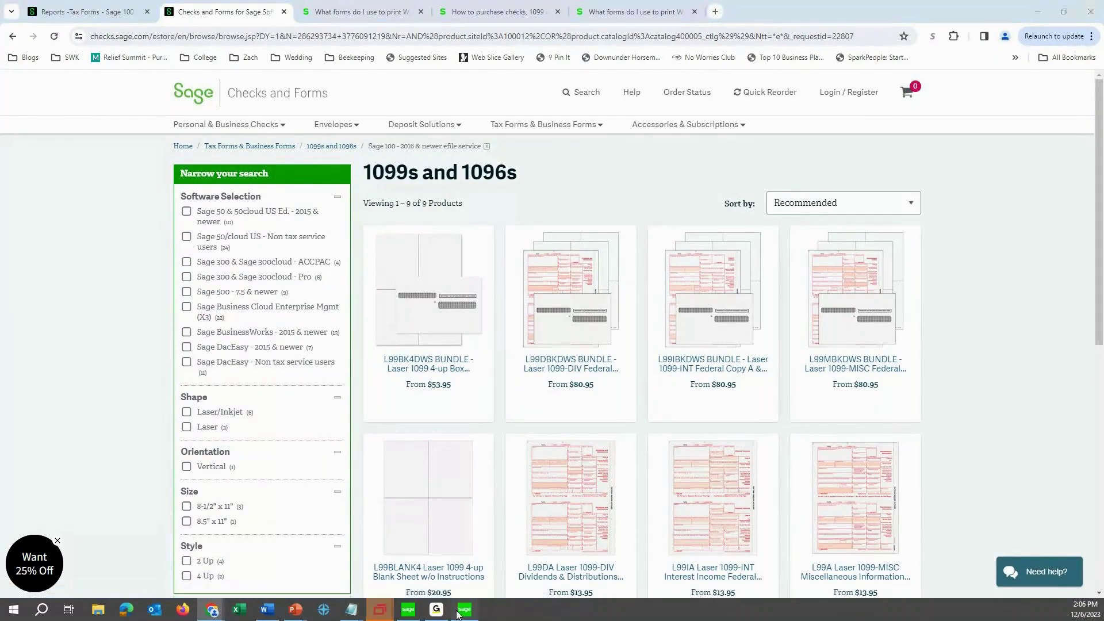
key("alt+Tab")
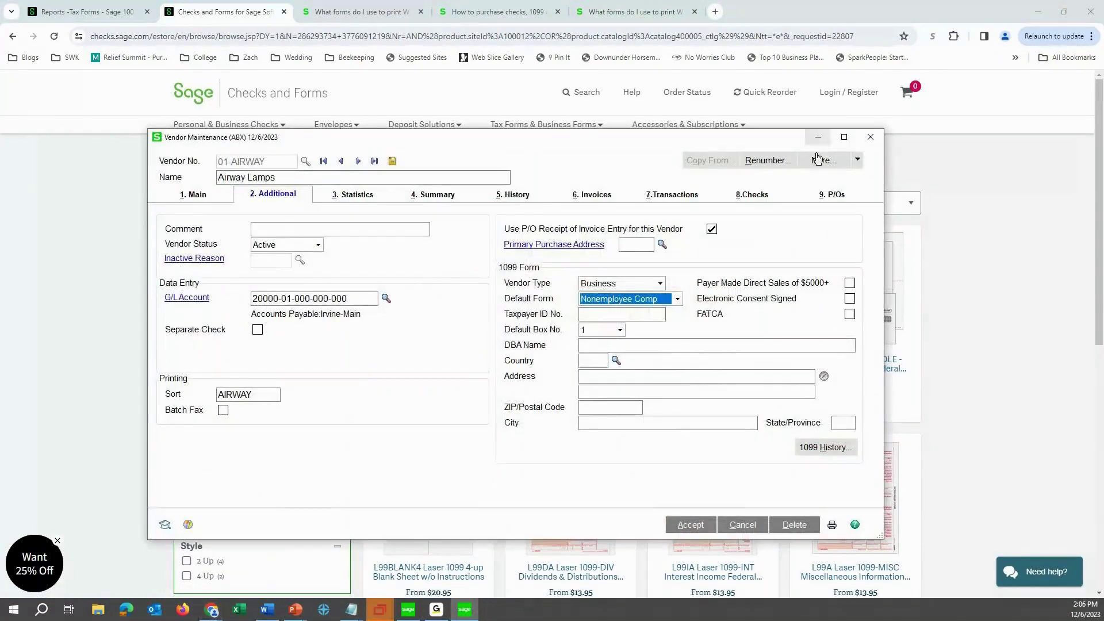
left_click(870, 137)
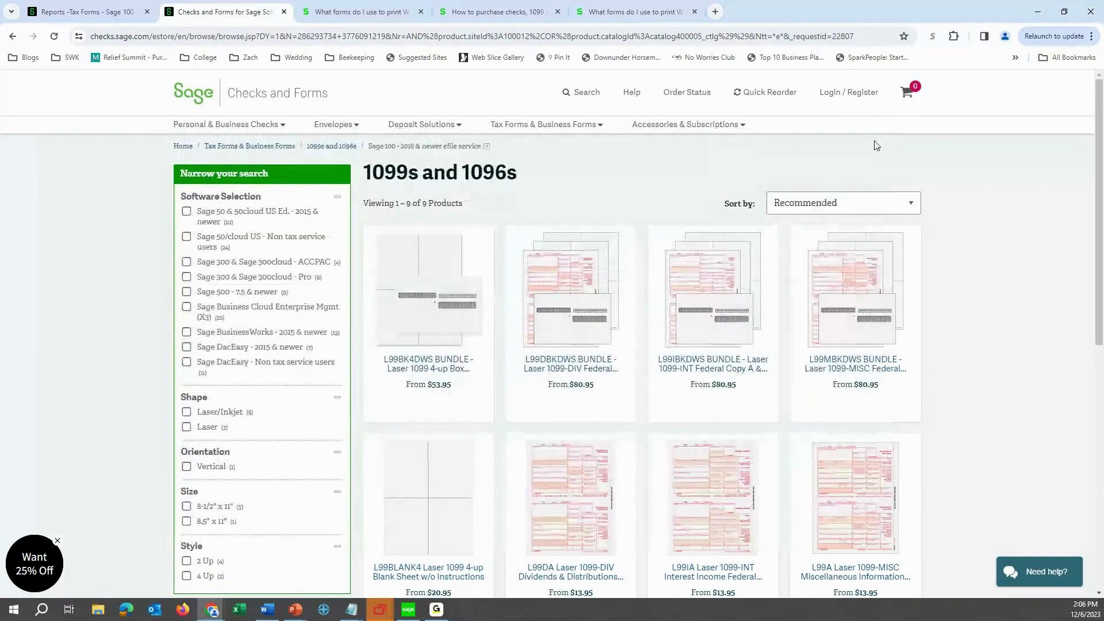